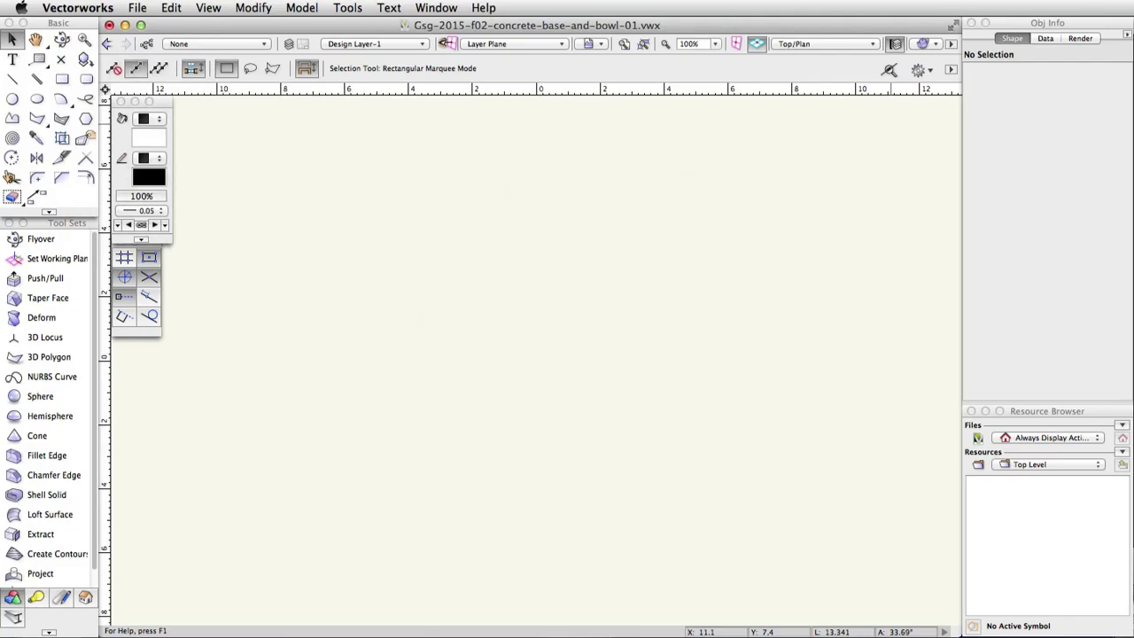
- Create a rectangle 12.5 m wide and 21.65 m high, placing its top-left corner at about X -3.85, Y 4.1
{"action": "double_click", "coordinate": [62, 82]}
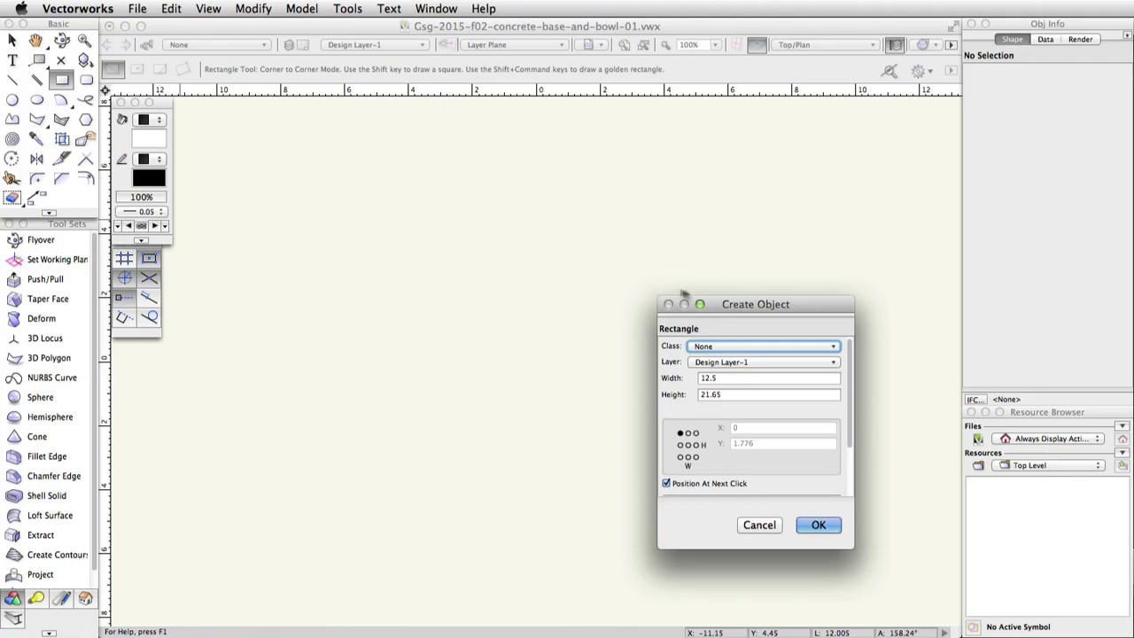
{"action": "left_click_drag", "start_coordinate": [820, 308], "coordinate": [615, 203]}
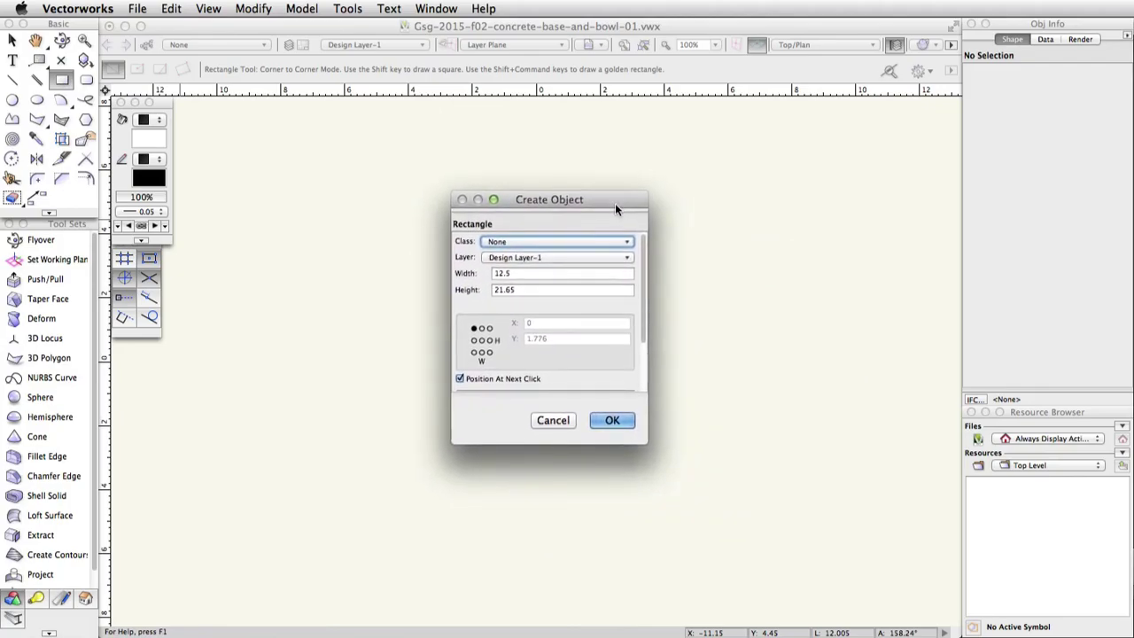
{"action": "double_click", "coordinate": [547, 275]}
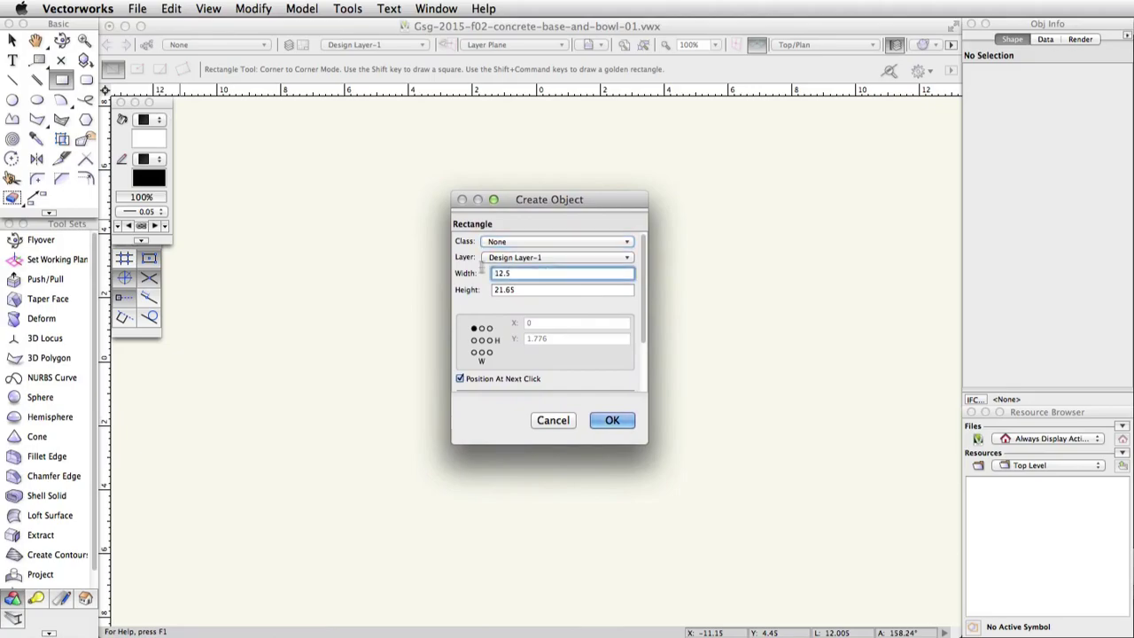
{"action": "double_click", "coordinate": [554, 289]}
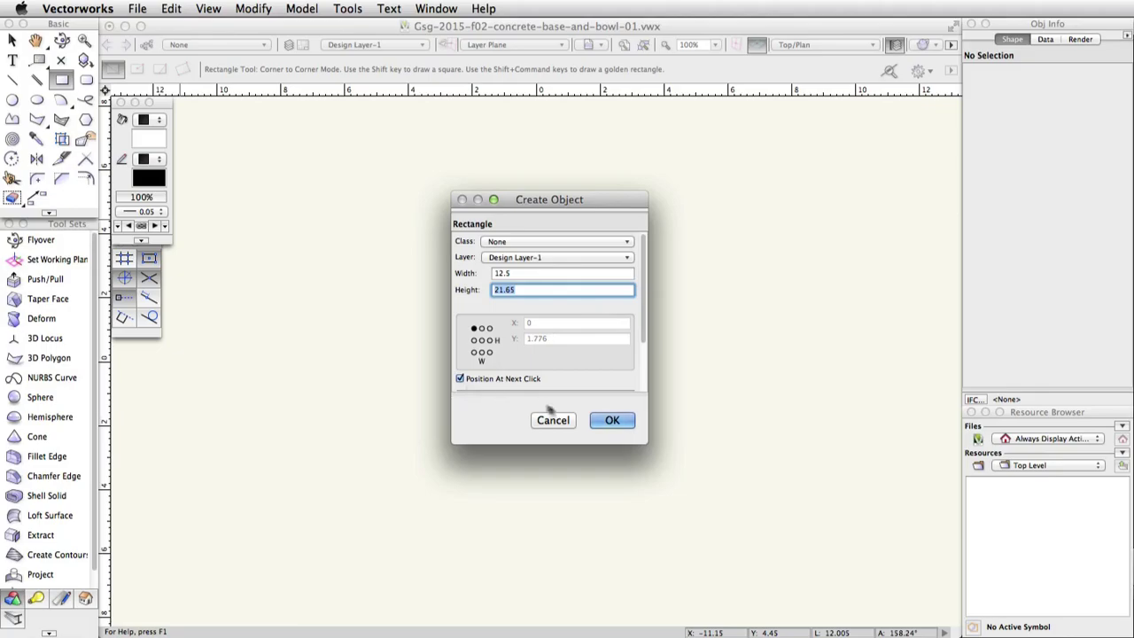
{"action": "left_click", "coordinate": [614, 421]}
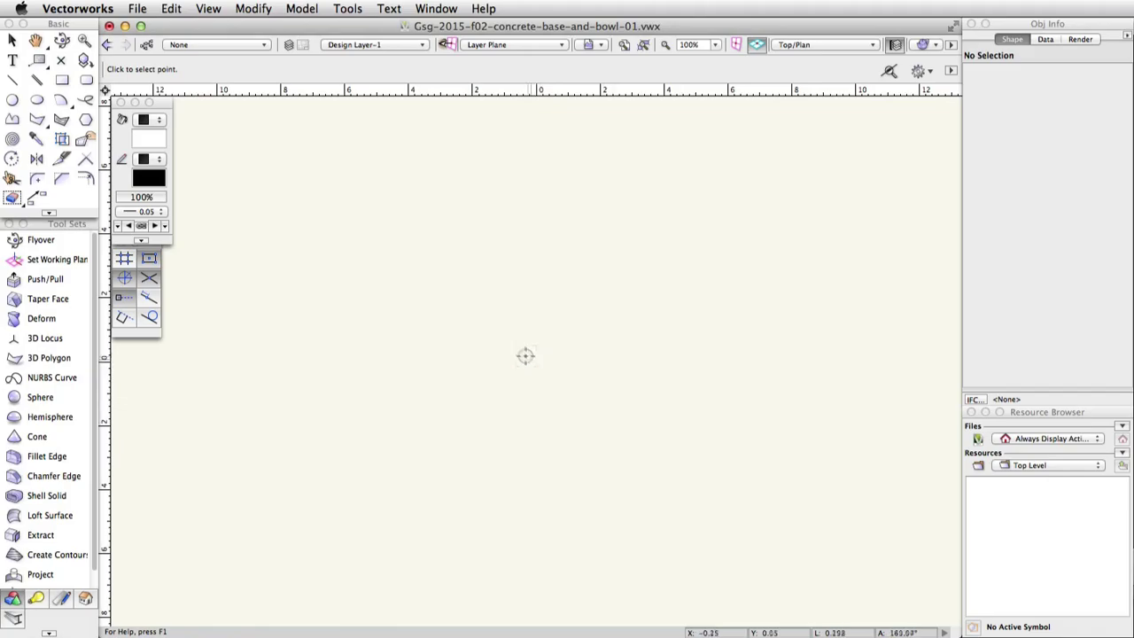
{"action": "left_click", "coordinate": [412, 230]}
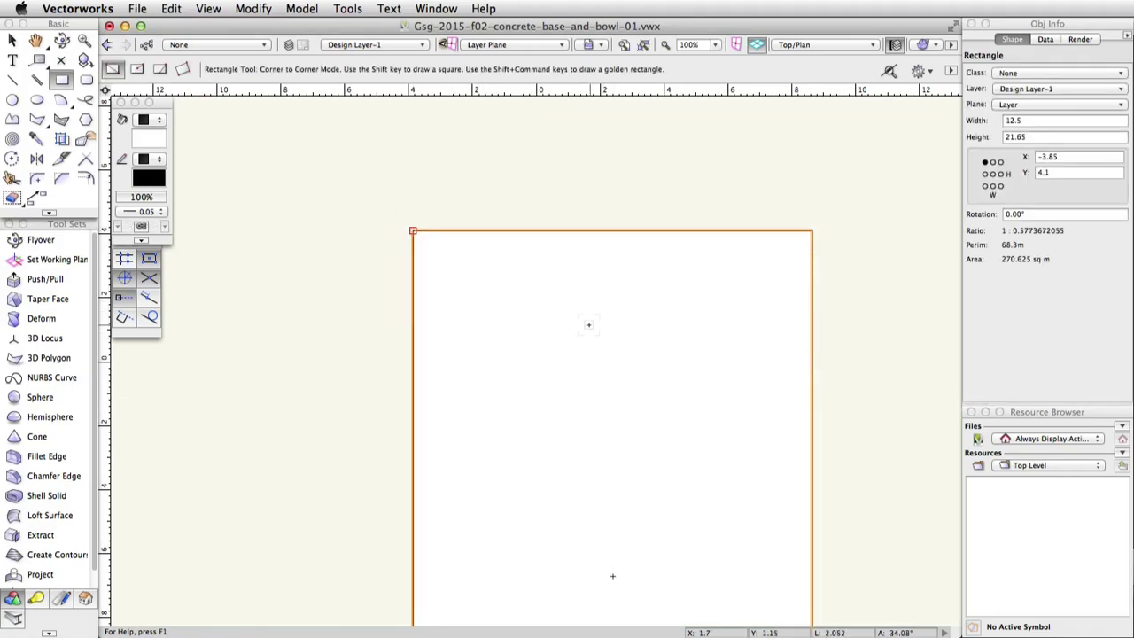
- Draw a circle of radius 5.75 m centred on the rectangle's top-left corner
{"action": "left_click", "coordinate": [13, 101]}
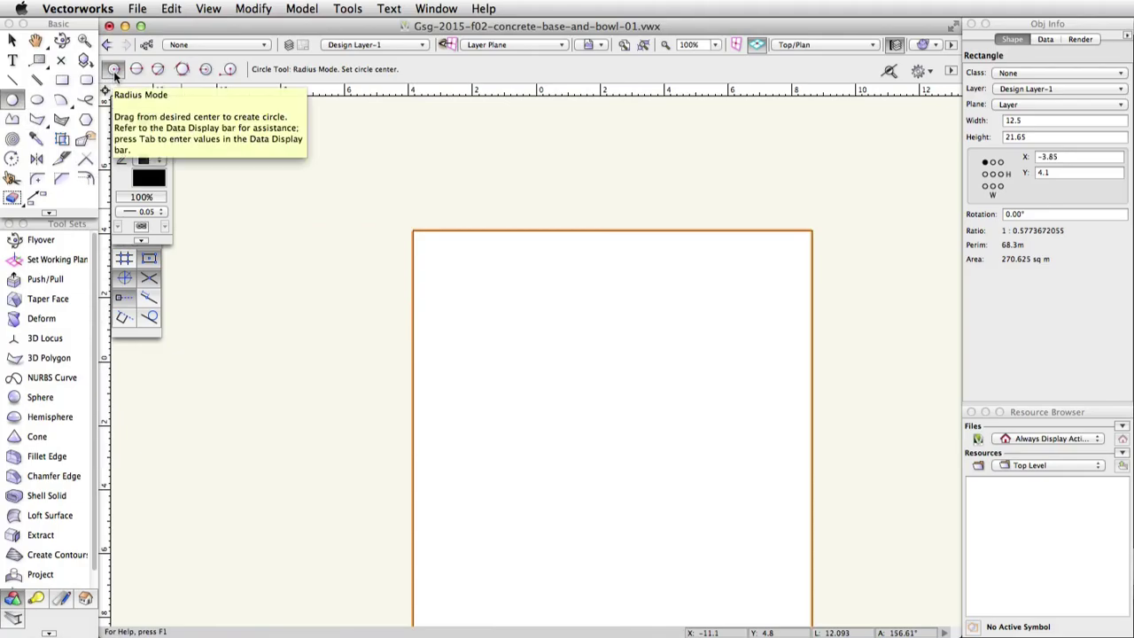
{"action": "left_click", "coordinate": [411, 228]}
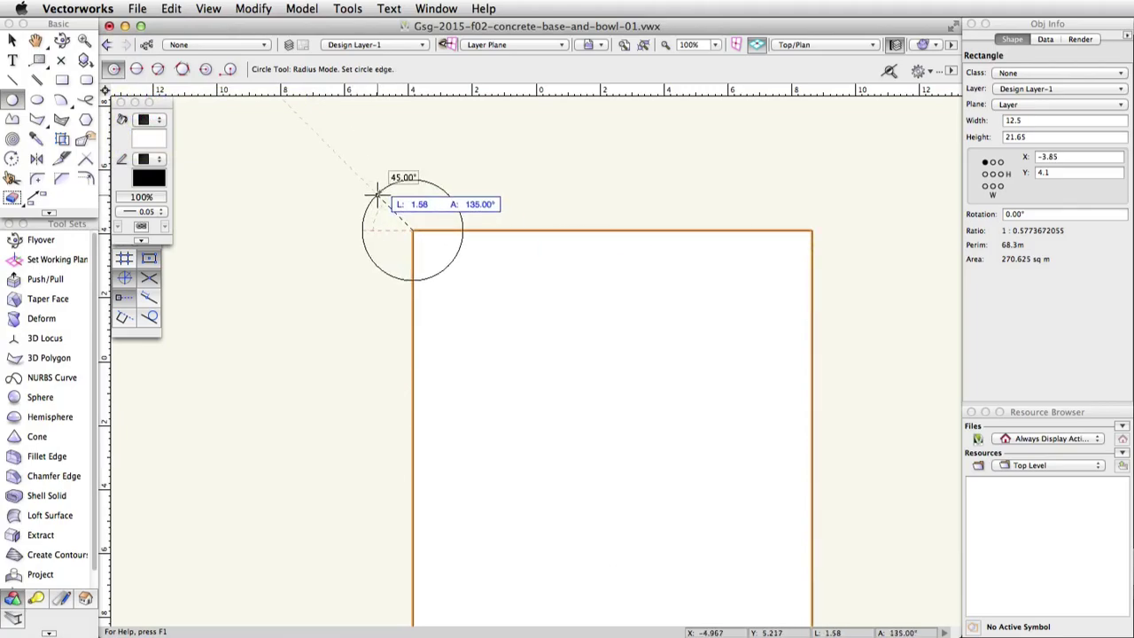
{"action": "key", "text": "Tab"}
{"action": "type", "text": "5.75"}
{"action": "key", "text": "Return"}
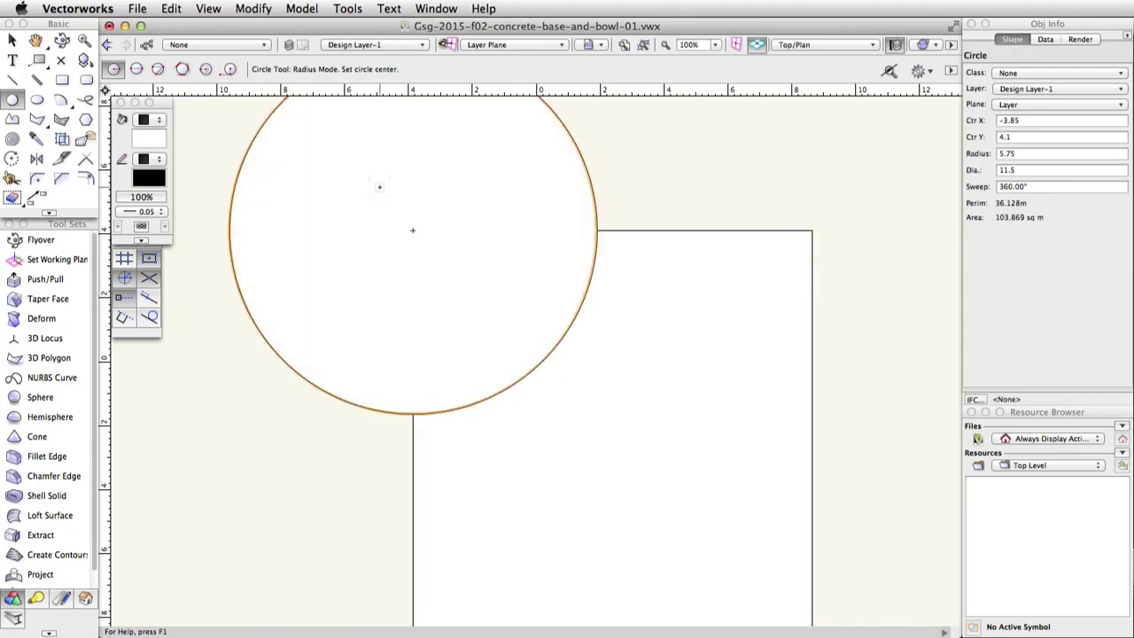
- Draw a circle of radius 7.375 m centred on the rectangle's bottom-right corner
{"action": "scroll", "coordinate": [570, 329], "scroll_direction": "down", "scroll_amount": 3}
{"action": "middle_click_drag", "start_coordinate": [593, 380], "coordinate": [549, 307]}
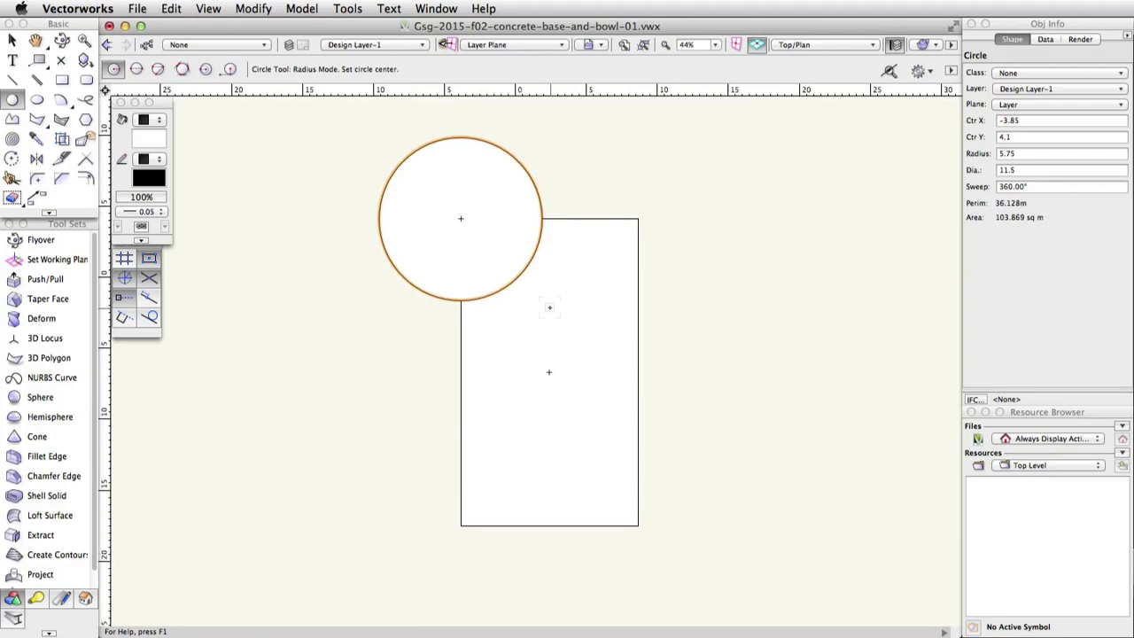
{"action": "left_click", "coordinate": [637, 526]}
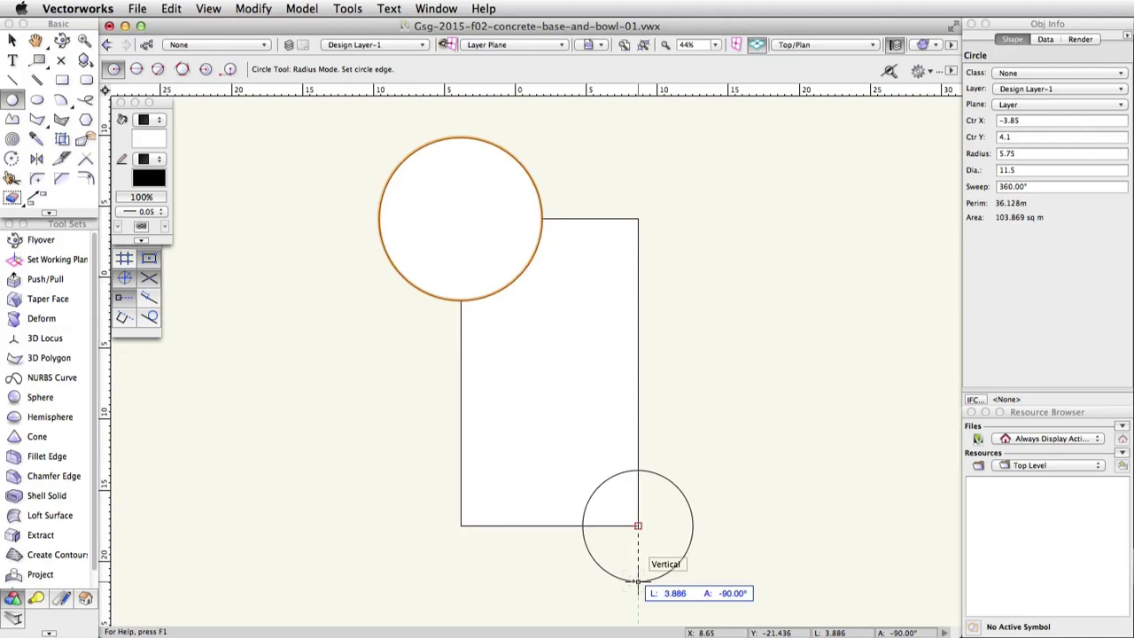
{"action": "key", "text": "Tab"}
{"action": "type", "text": "7.375"}
{"action": "key", "text": "Tab"}
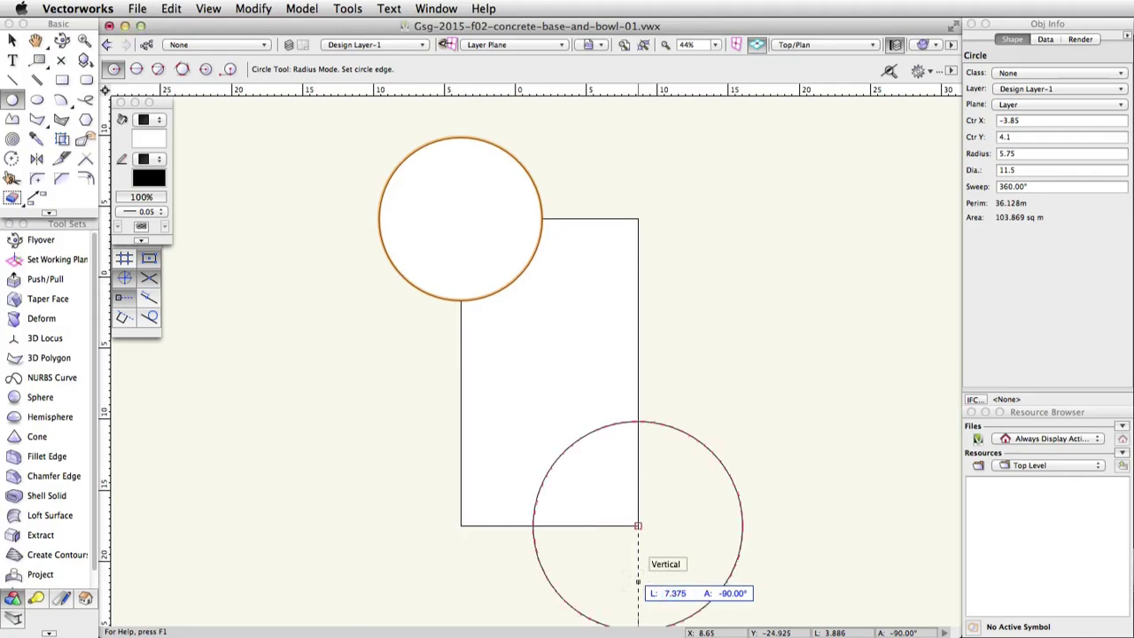
{"action": "key", "text": "Return"}
{"action": "right_click", "coordinate": [637, 526]}
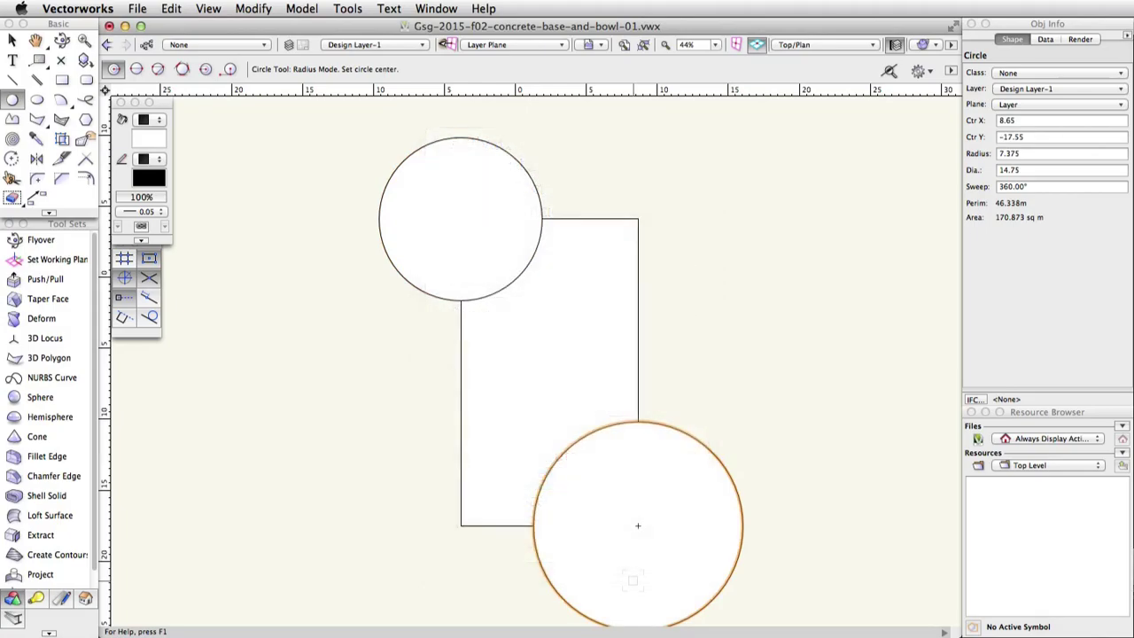
- Select the rectangle and both circles and merge them into one polyline with Add Surface
{"action": "key", "text": "x"}
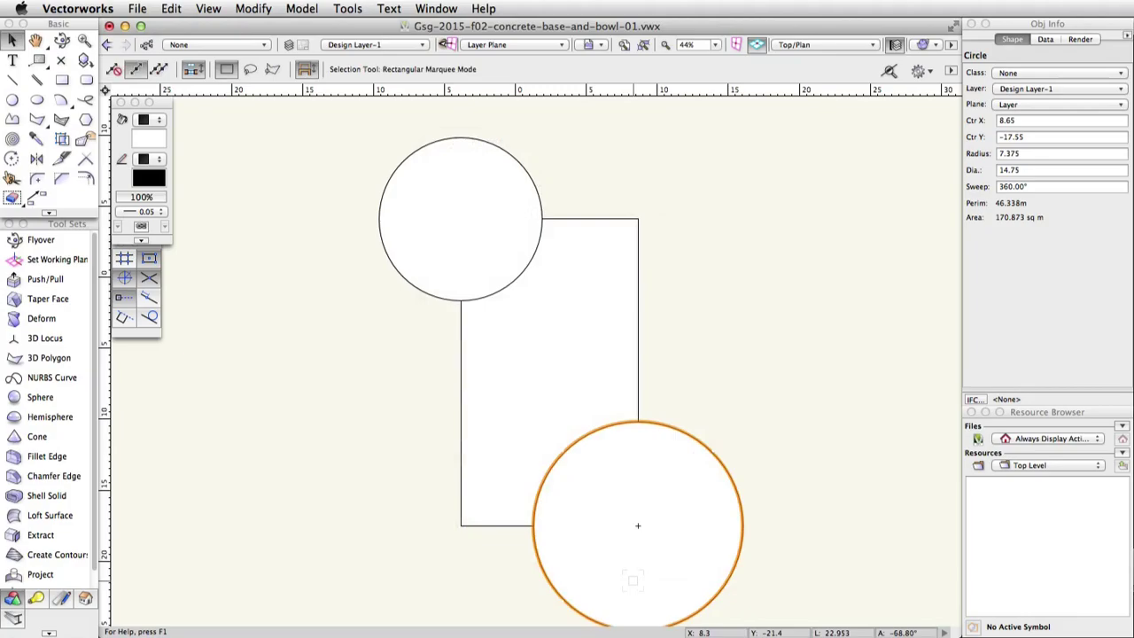
{"action": "left_click", "coordinate": [603, 366], "text": "shift"}
{"action": "left_click", "coordinate": [512, 284], "text": "shift"}
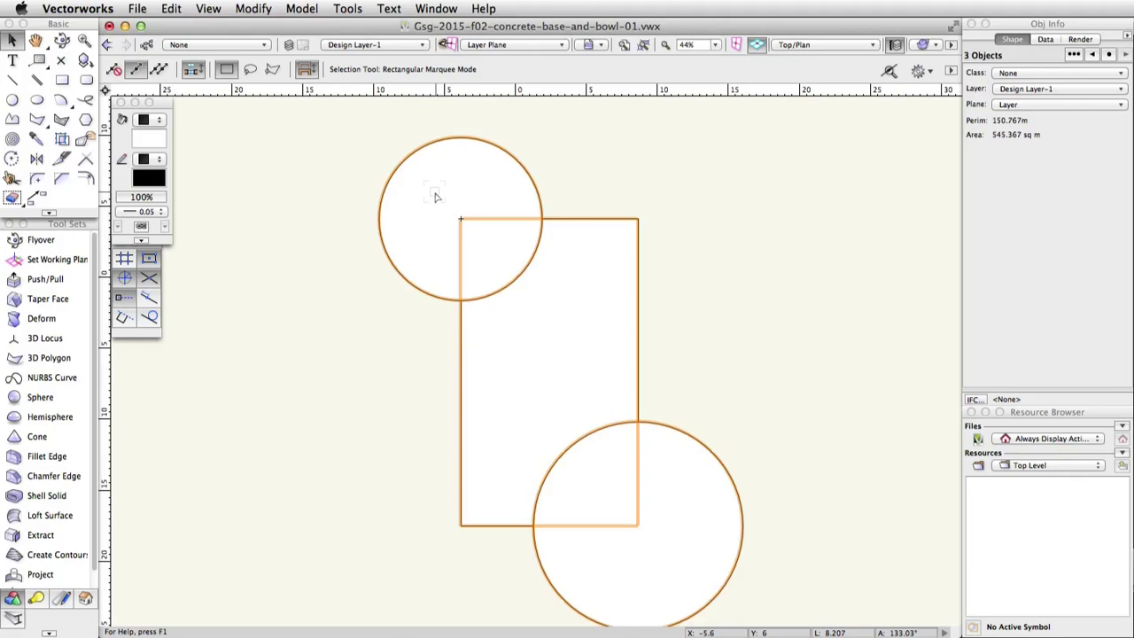
{"action": "right_click", "coordinate": [531, 313]}
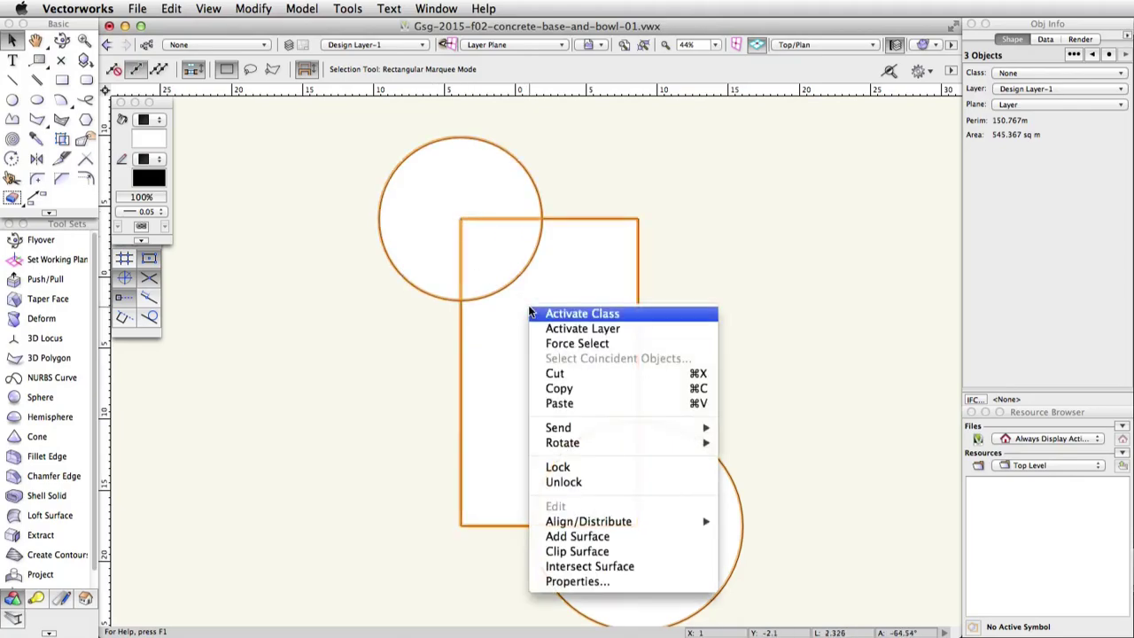
{"action": "left_click", "coordinate": [621, 537]}
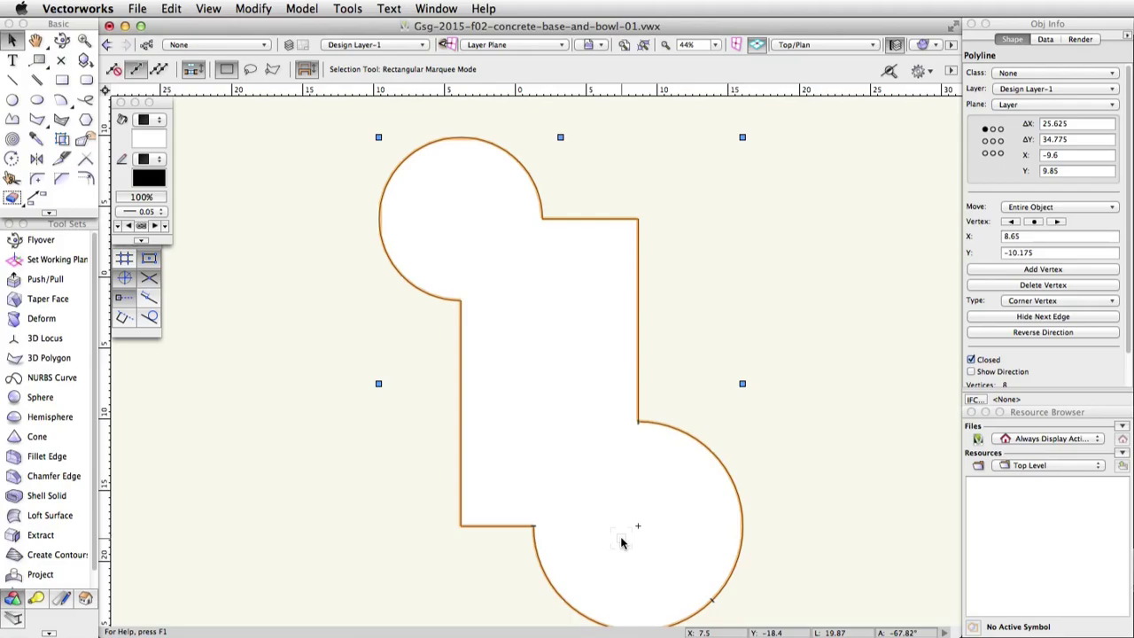
- Fillet the junction between the upper circle's arc and the top edge, using trim mode and a 1.4 m radius
{"action": "middle_click_drag", "start_coordinate": [621, 542], "coordinate": [586, 512]}
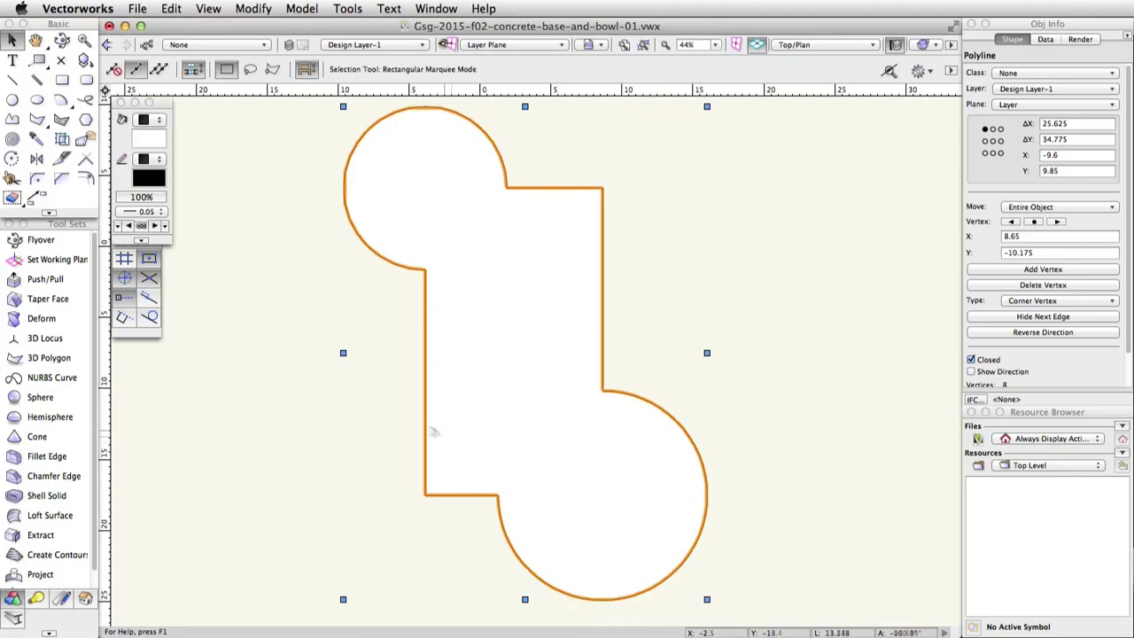
{"action": "left_click", "coordinate": [34, 180]}
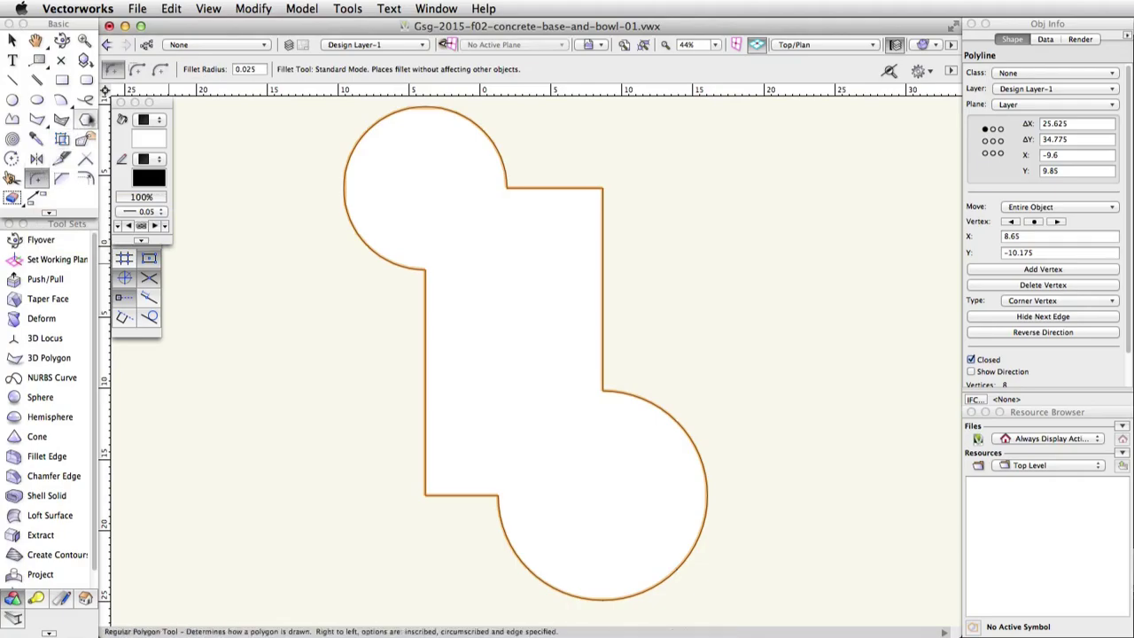
{"action": "left_click", "coordinate": [156, 72]}
{"action": "double_click", "coordinate": [263, 70]}
{"action": "type", "text": "1.4"}
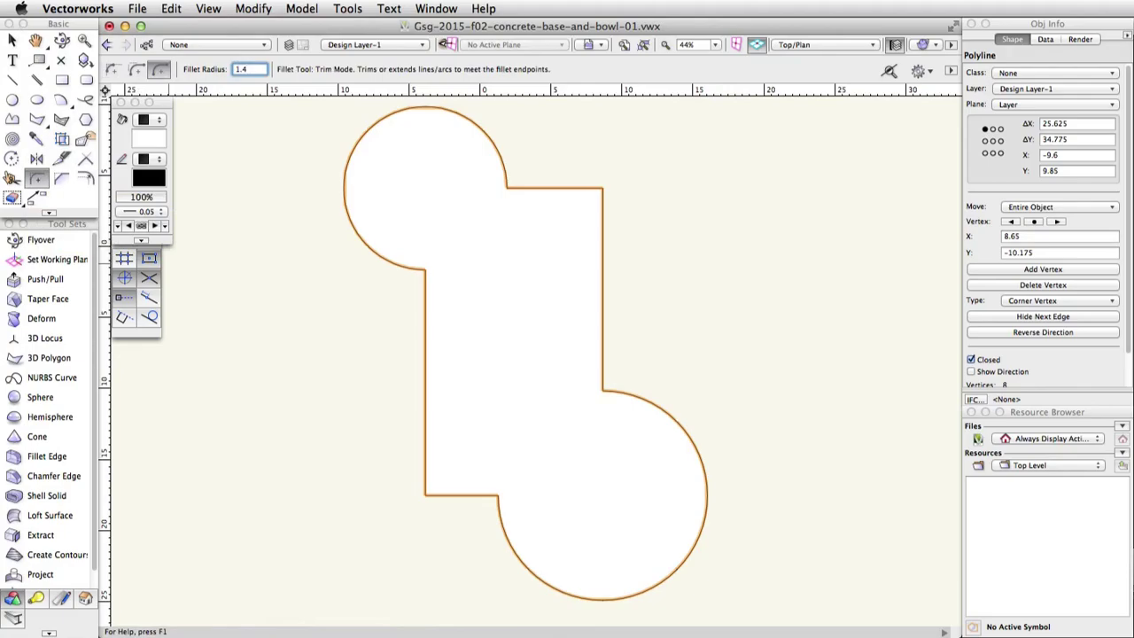
{"action": "key", "text": "Return"}
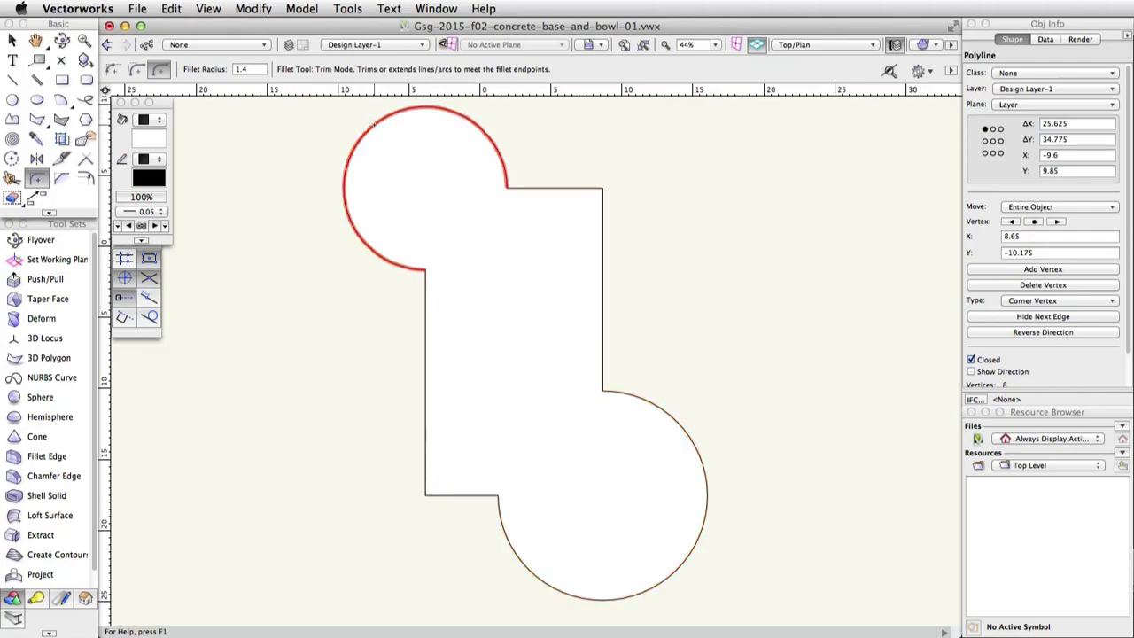
{"action": "left_click", "coordinate": [374, 124]}
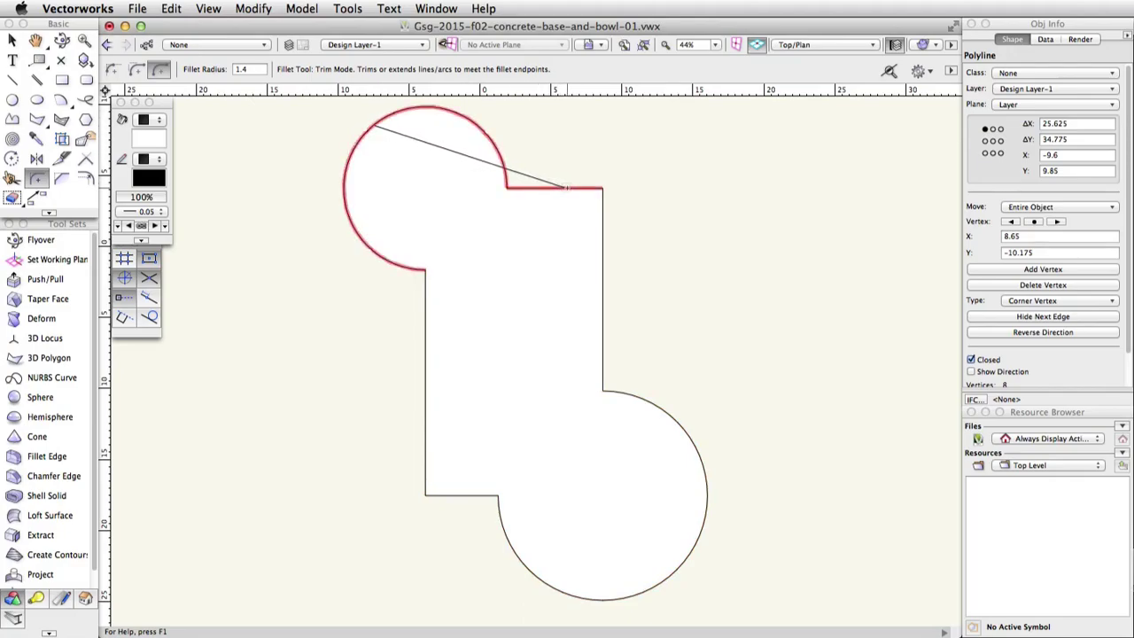
{"action": "left_click", "coordinate": [567, 188]}
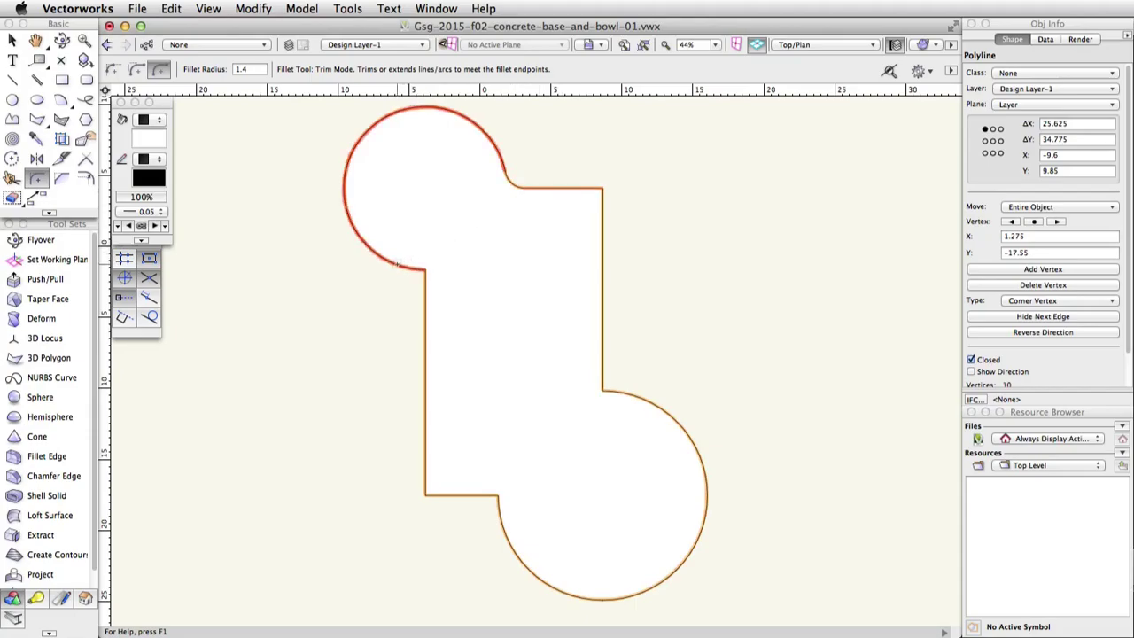
- Add the same 1.4 m fillets where the upper arc meets the left edge and the bottom edge meets the lower arc
{"action": "left_click", "coordinate": [398, 264]}
{"action": "left_click_drag", "start_coordinate": [397, 264], "coordinate": [424, 342]}
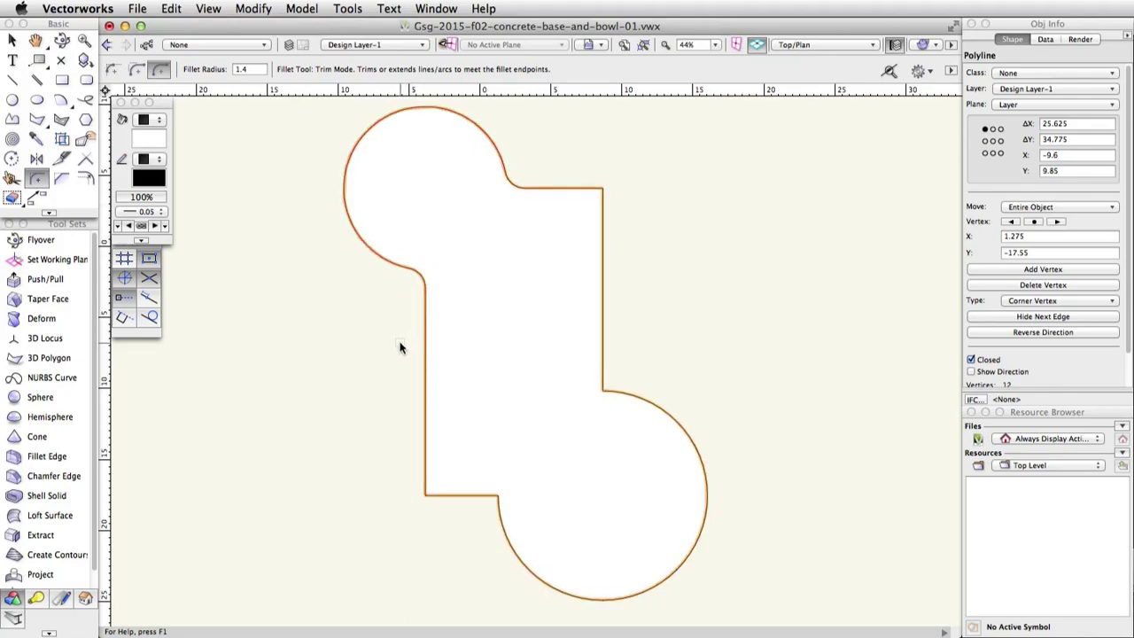
{"action": "left_click", "coordinate": [474, 495]}
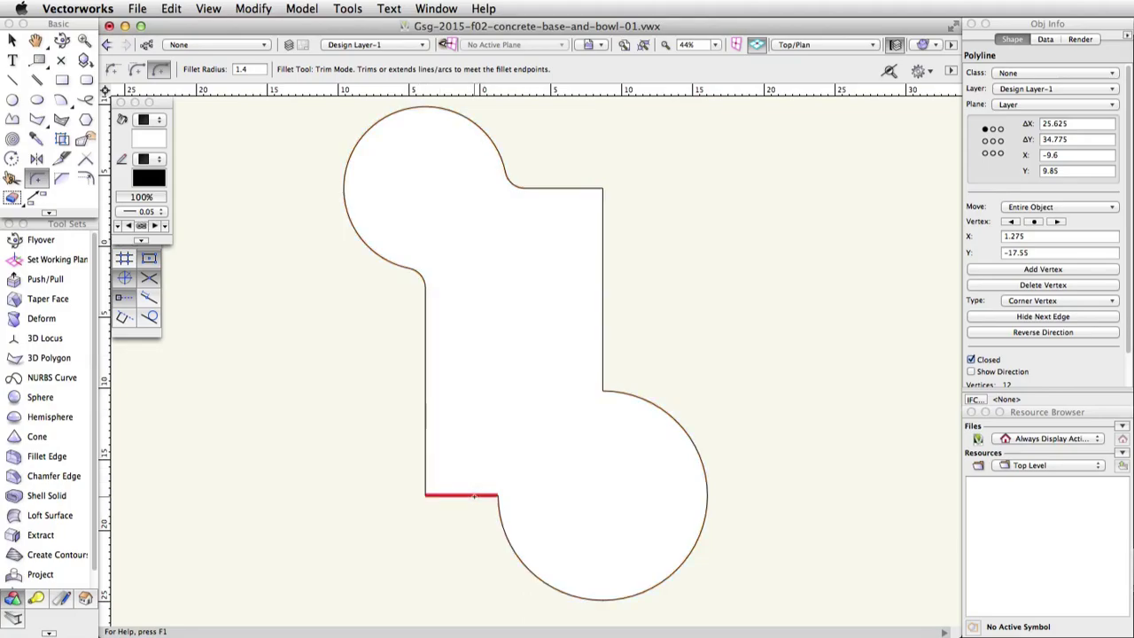
{"action": "left_click", "coordinate": [531, 571]}
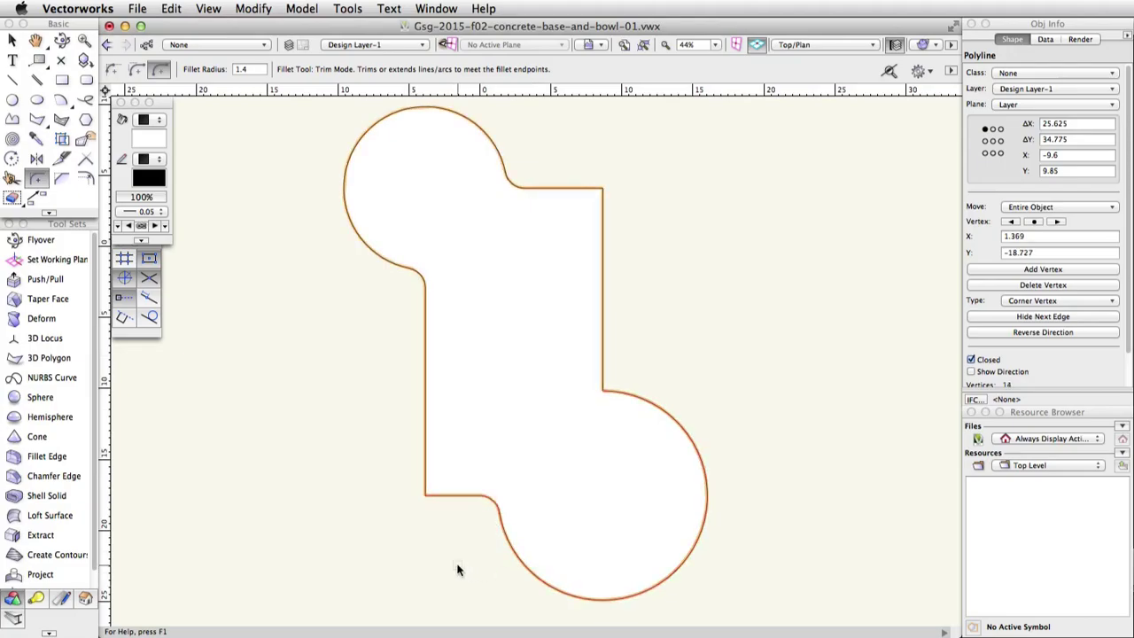
- Fillet the outline's lower-left corner and the junction between its right edge and the lower arc with a 2 m radius
{"action": "left_click", "coordinate": [248, 68]}
{"action": "type", "text": "2"}
{"action": "key", "text": "Return"}
{"action": "left_click", "coordinate": [426, 372]}
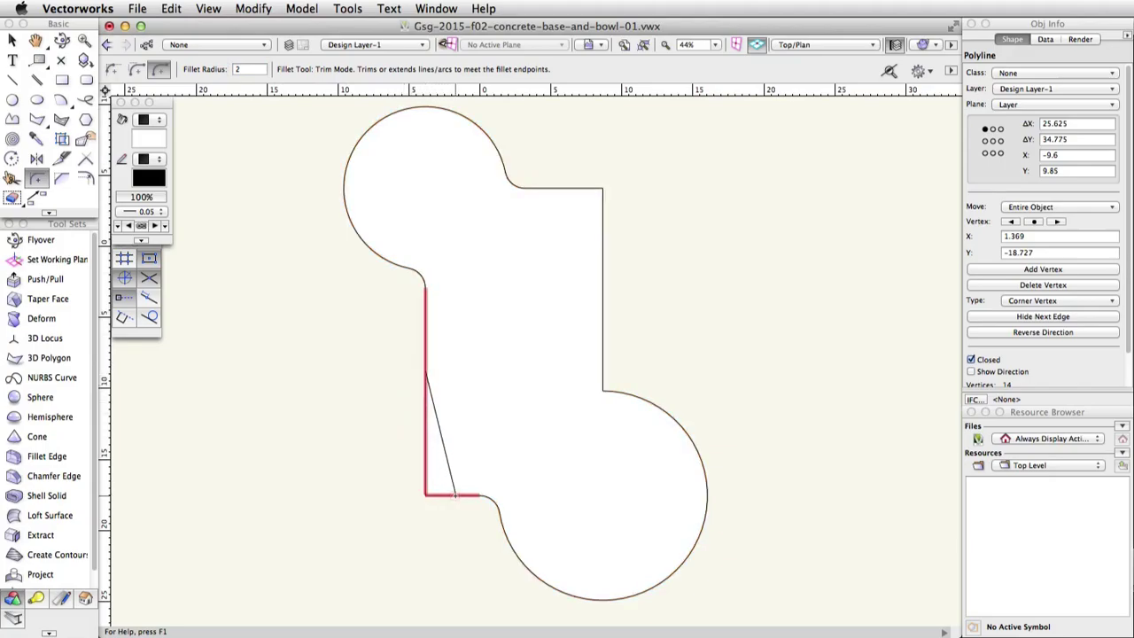
{"action": "left_click", "coordinate": [455, 495]}
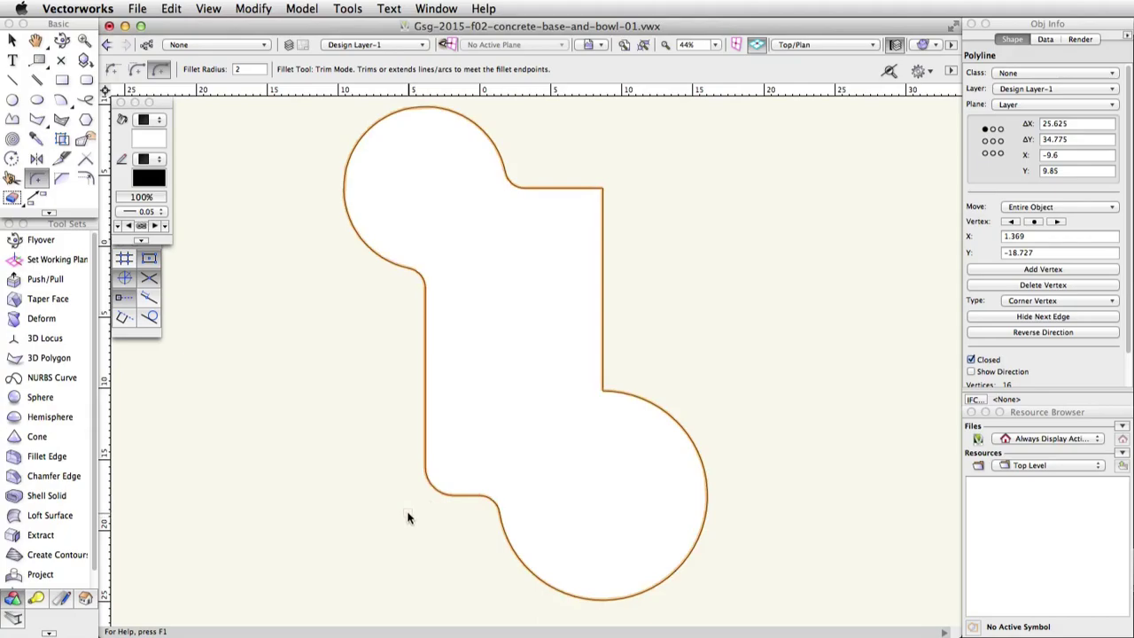
{"action": "left_click", "coordinate": [601, 303]}
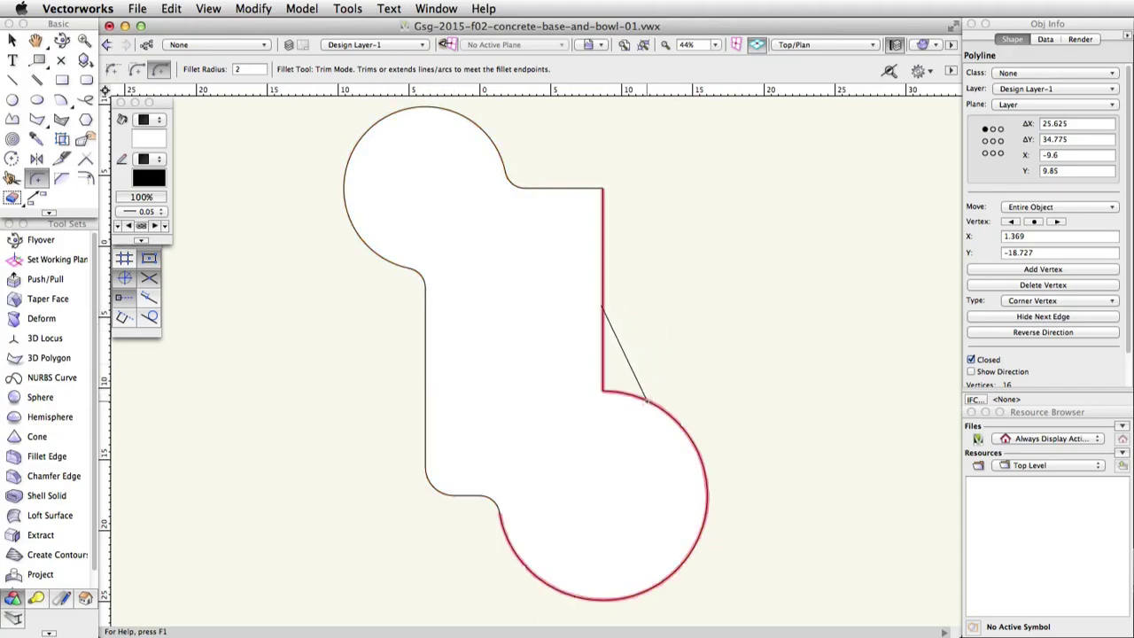
{"action": "left_click", "coordinate": [645, 402]}
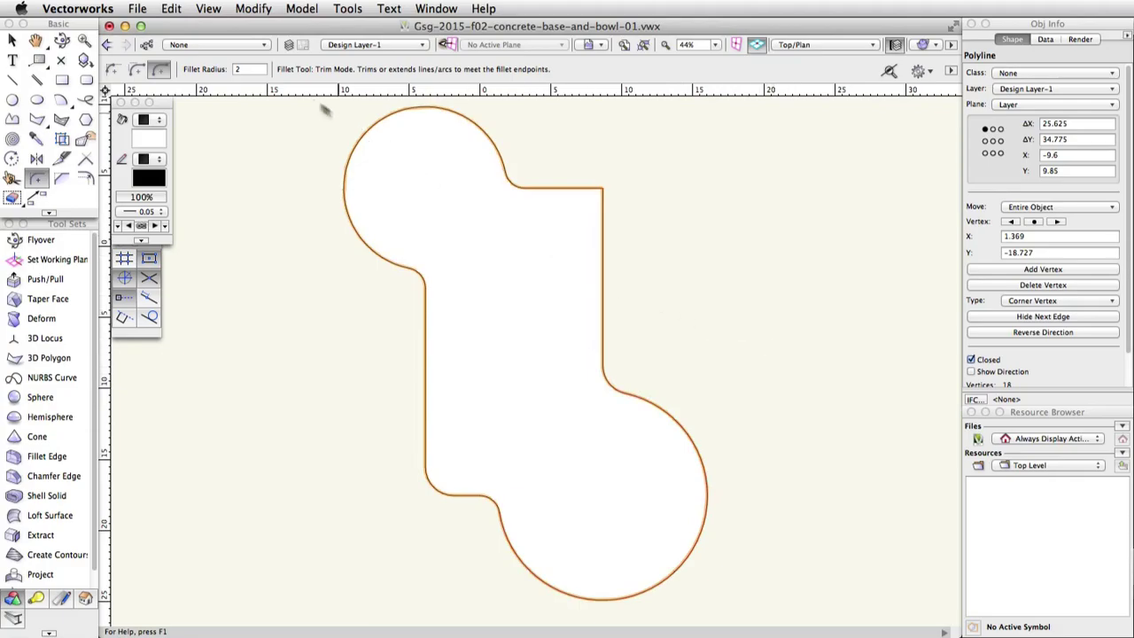
- Fillet the outline's upper-right corner between the top and right edges with a 2.75 m radius
{"action": "left_click", "coordinate": [241, 69]}
{"action": "type", "text": "2.75"}
{"action": "key", "text": "Return"}
{"action": "left_click", "coordinate": [570, 188]}
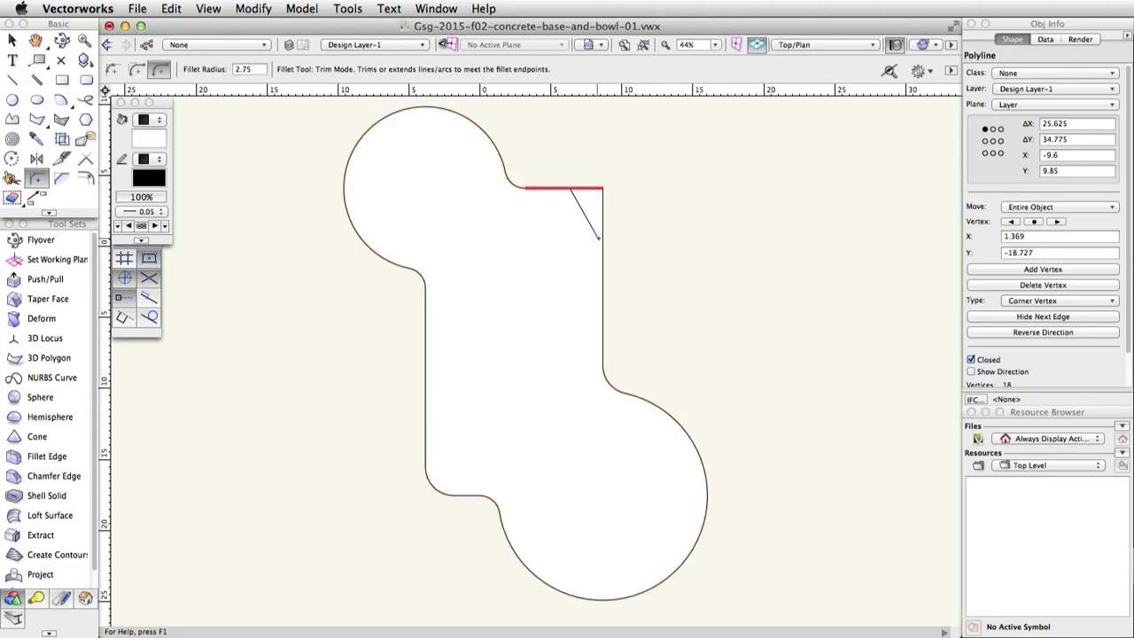
{"action": "left_click", "coordinate": [602, 238]}
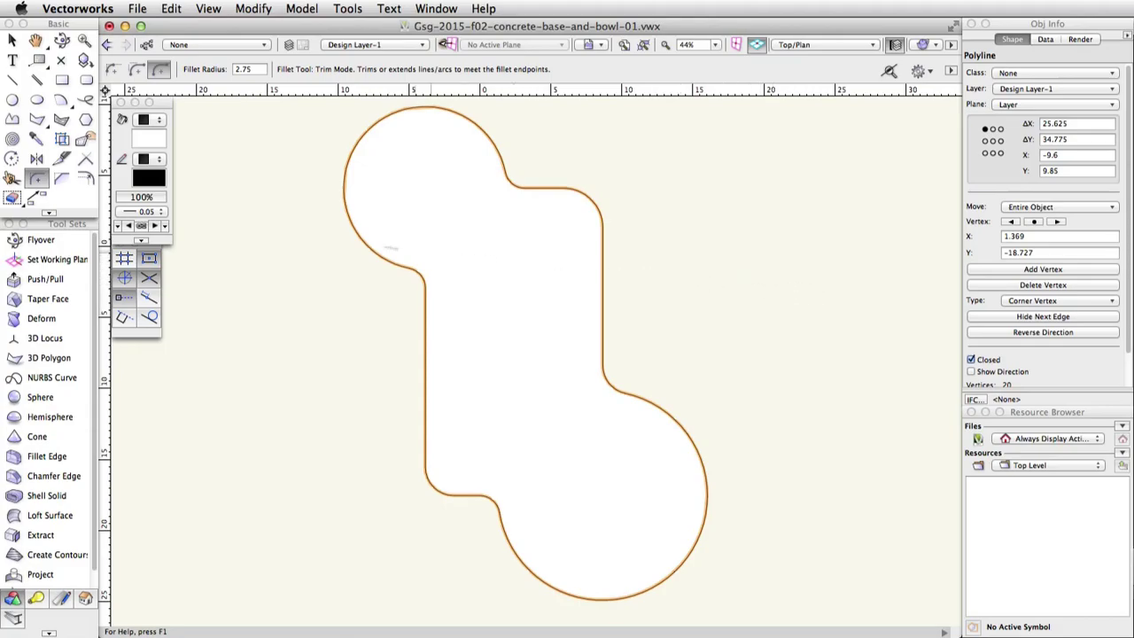
- Create a duplicate of the filleted outline offset 4 m outward, using the Offset tool's distance mode
{"action": "left_click", "coordinate": [86, 178]}
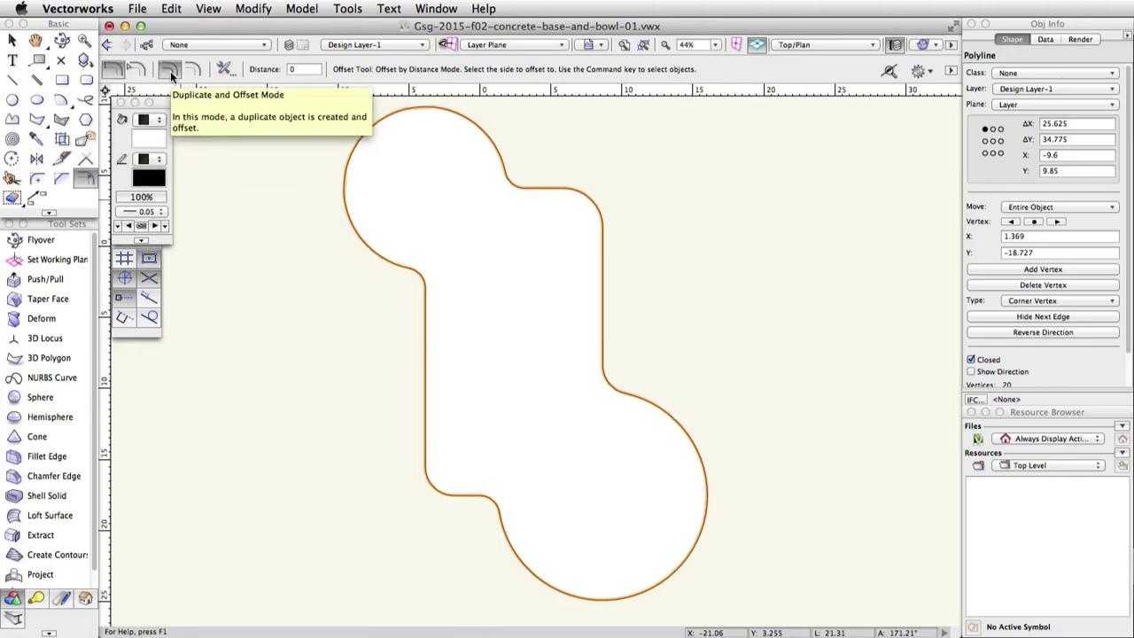
{"action": "left_click", "coordinate": [305, 69]}
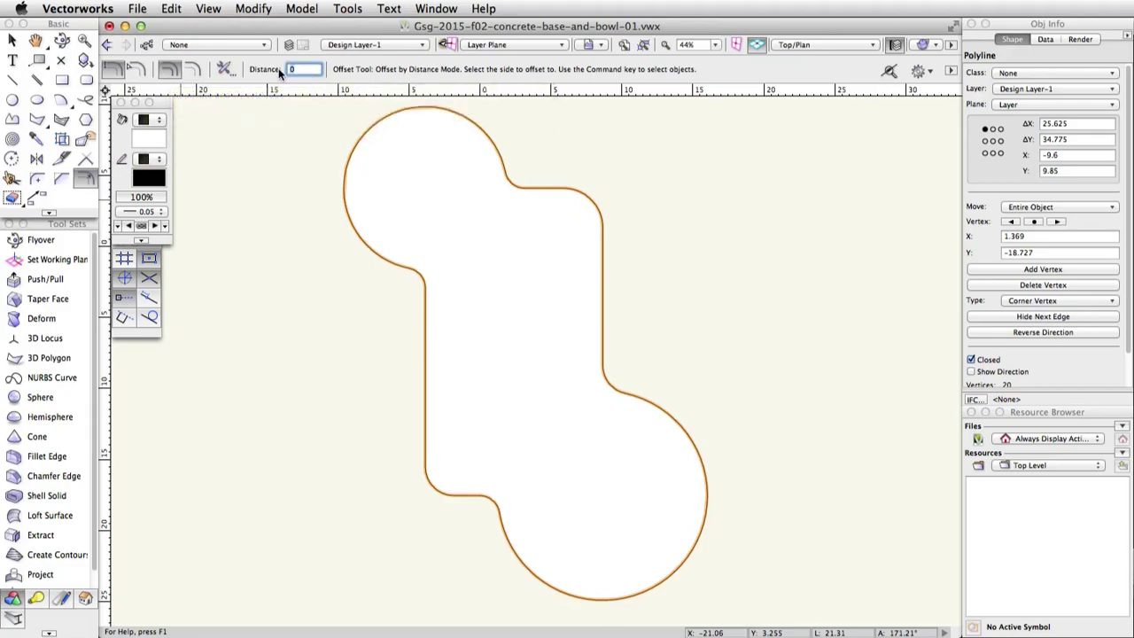
{"action": "type", "text": "4"}
{"action": "key", "text": "Return"}
{"action": "left_click", "coordinate": [316, 341]}
{"action": "scroll", "coordinate": [317, 341], "scroll_direction": "down", "scroll_amount": 3}
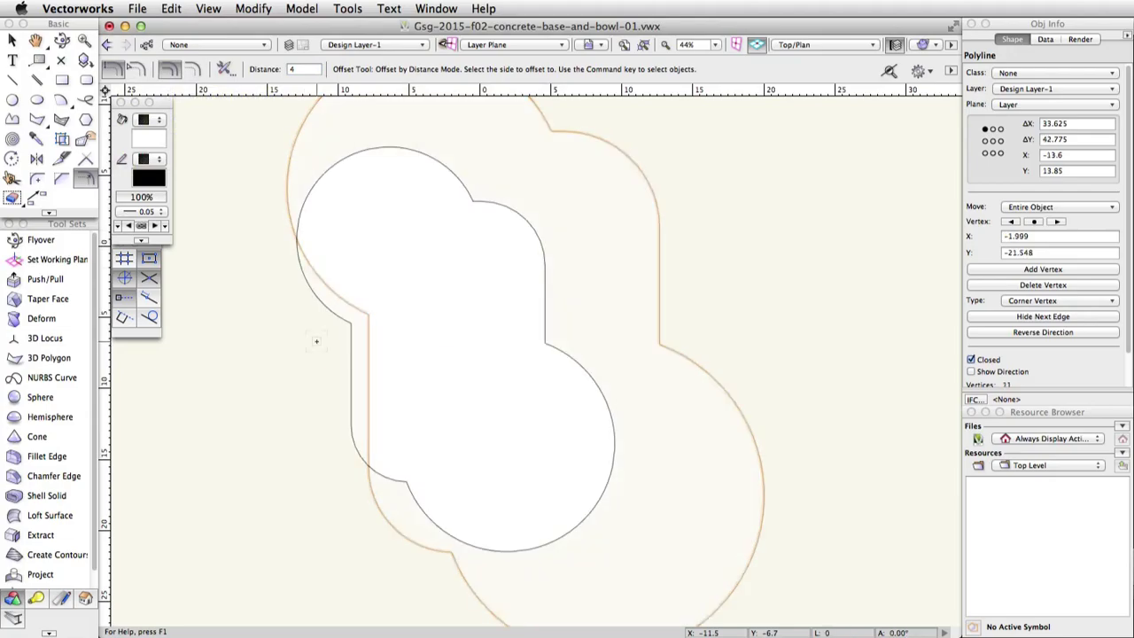
- Send the offset outline to the back so it sits behind the original filleted outline
{"action": "middle_click_drag", "start_coordinate": [306, 340], "coordinate": [448, 347]}
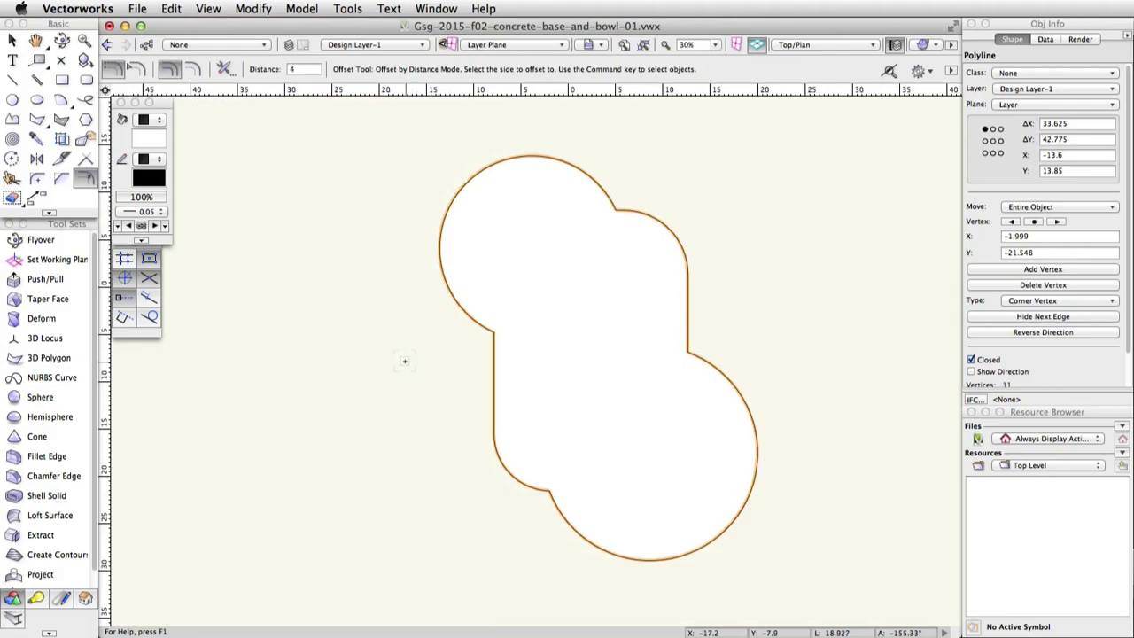
{"action": "left_click", "coordinate": [252, 10]}
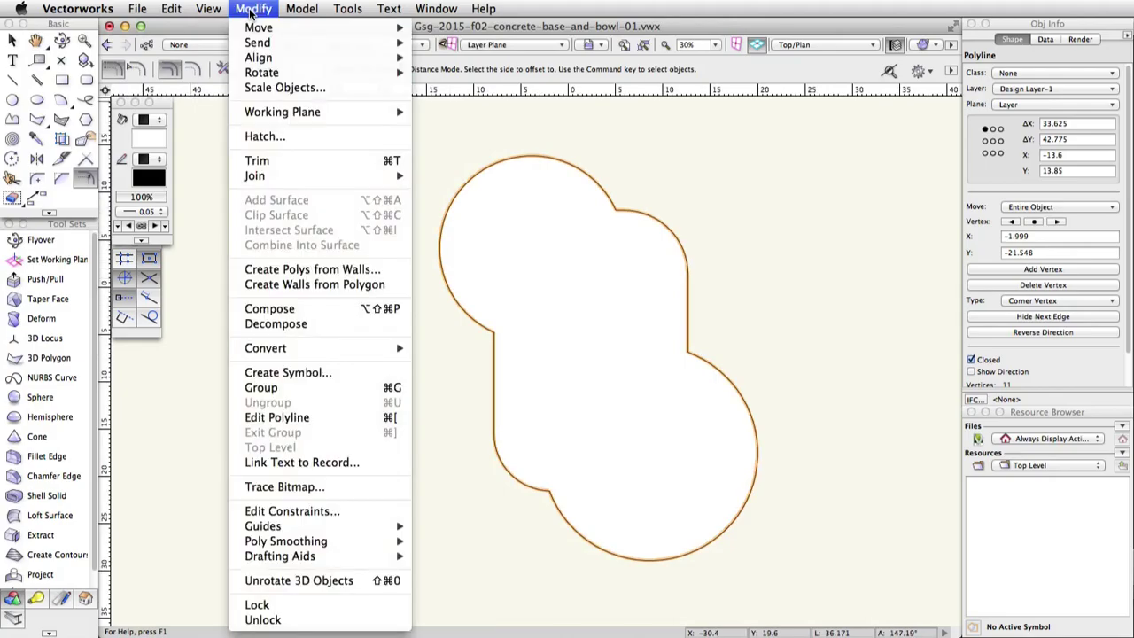
{"action": "mouse_move", "coordinate": [266, 43]}
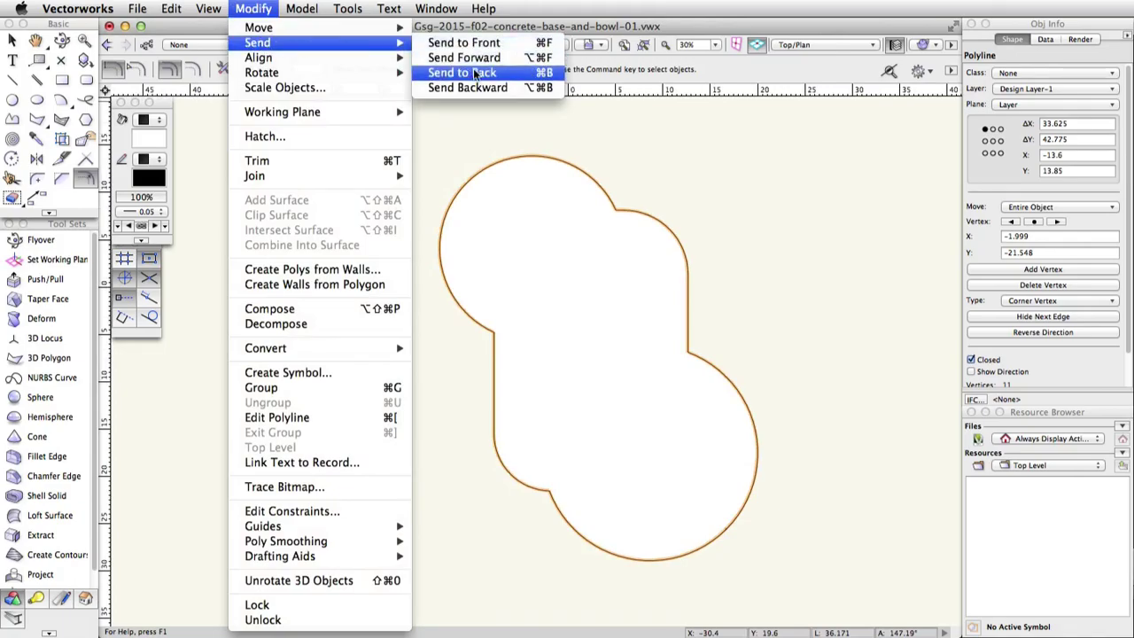
{"action": "left_click", "coordinate": [517, 75]}
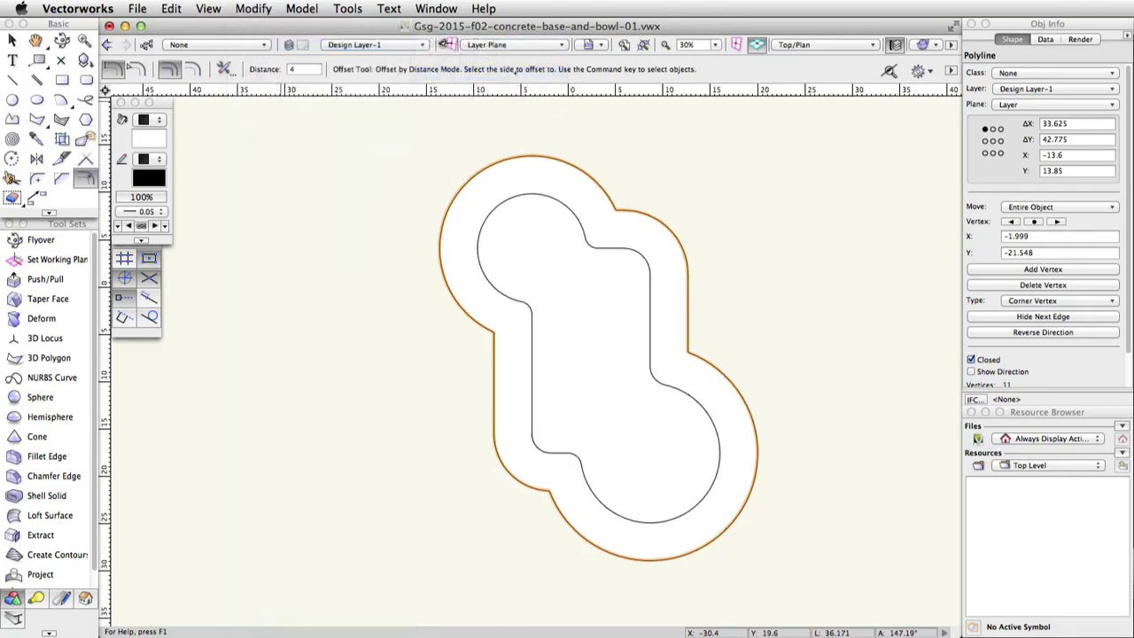
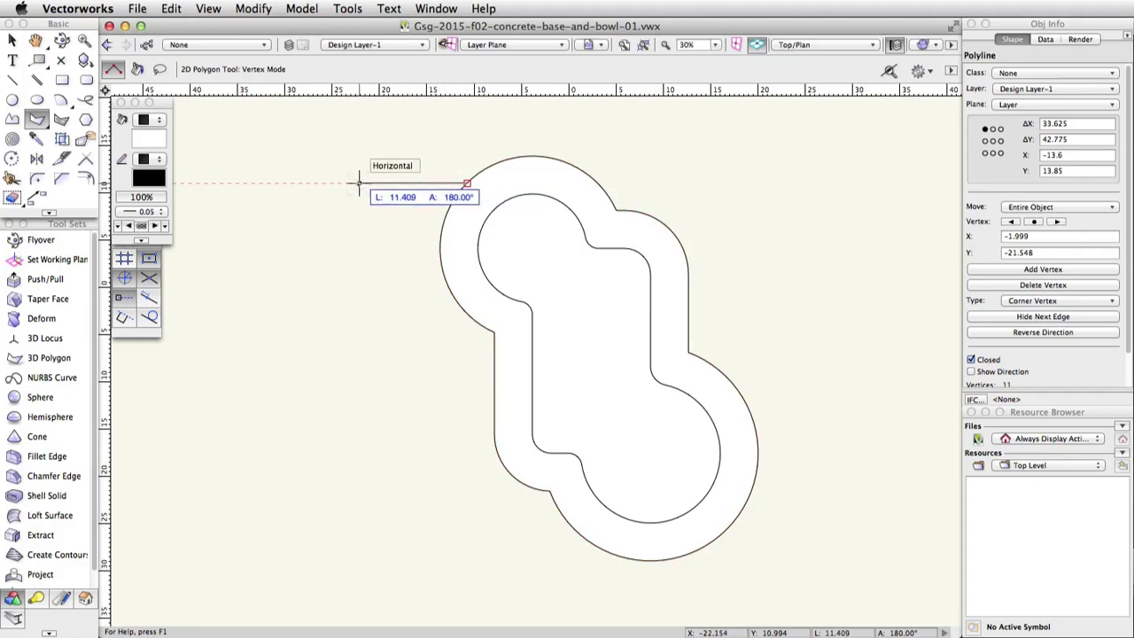
- Start a 2D polygon on the outer outline's upper-left arc with a 21.5 m horizontal segment at 180°
{"action": "key", "text": "Tab"}
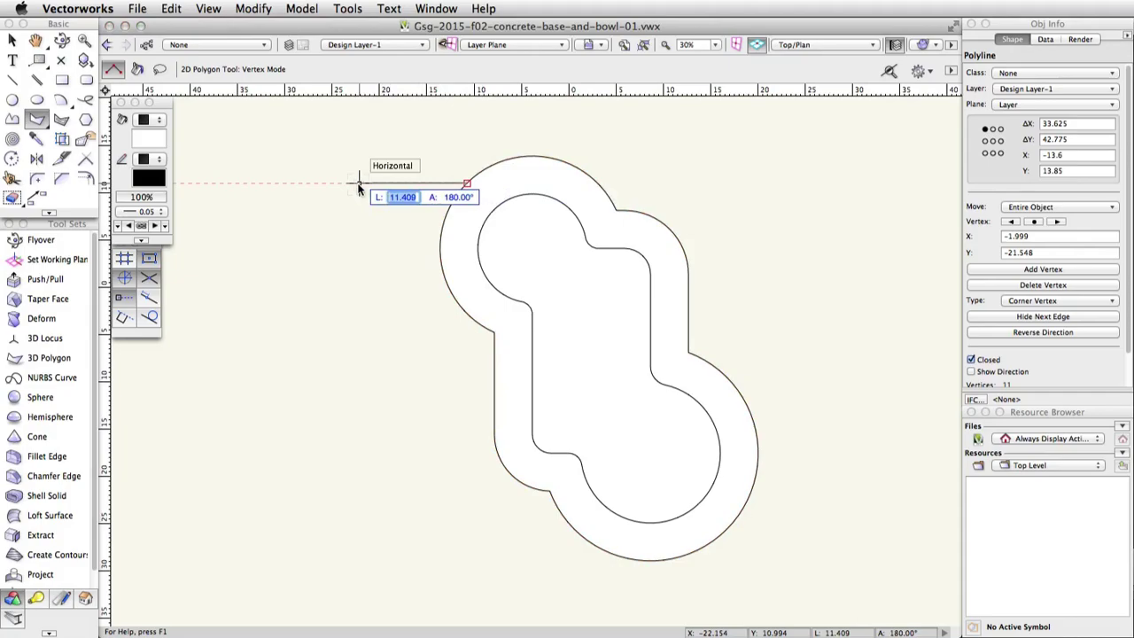
{"action": "type", "text": "21.5"}
{"action": "key", "text": "Tab"}
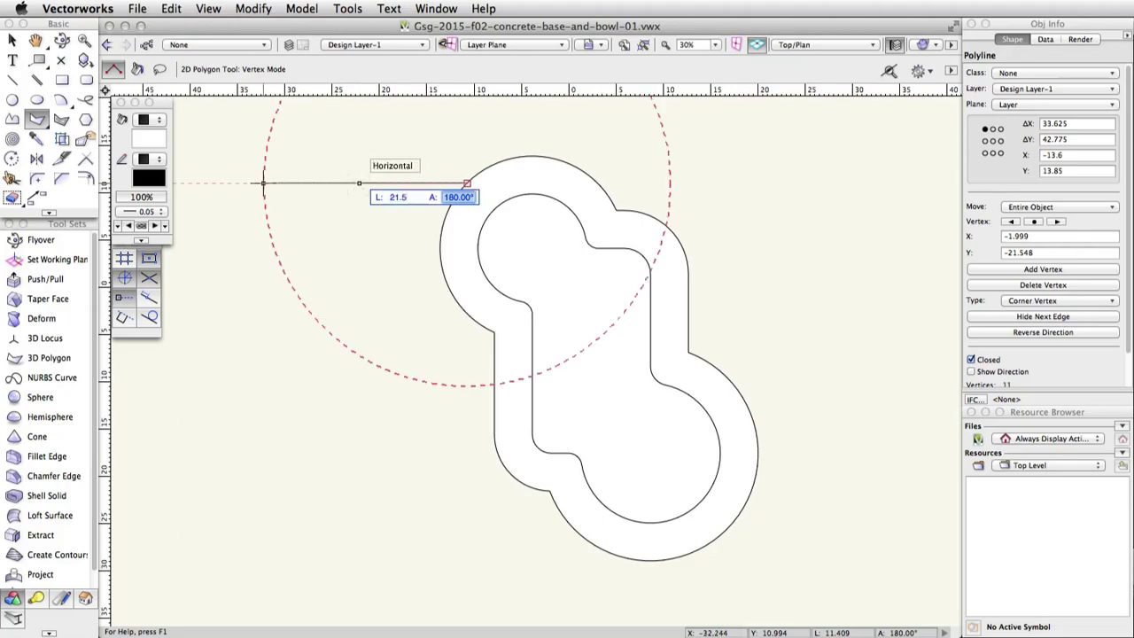
{"action": "left_click", "coordinate": [264, 183]}
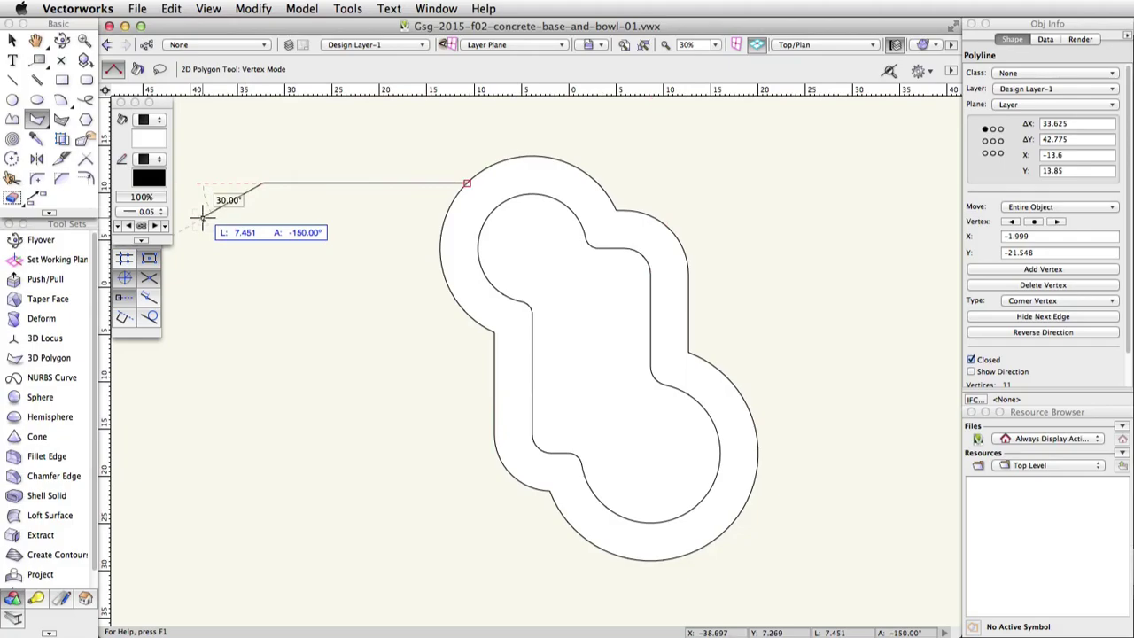
- Add a 9 m polygon segment at -135° from the end of the horizontal segment
{"action": "key", "text": "Tab"}
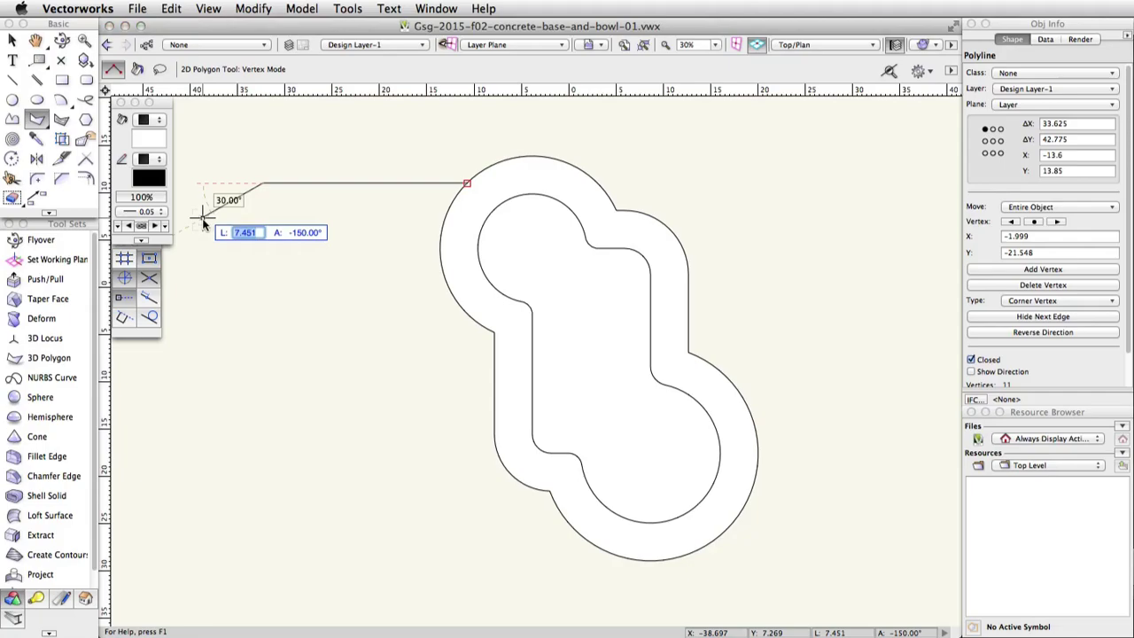
{"action": "type", "text": "9"}
{"action": "key", "text": "Tab"}
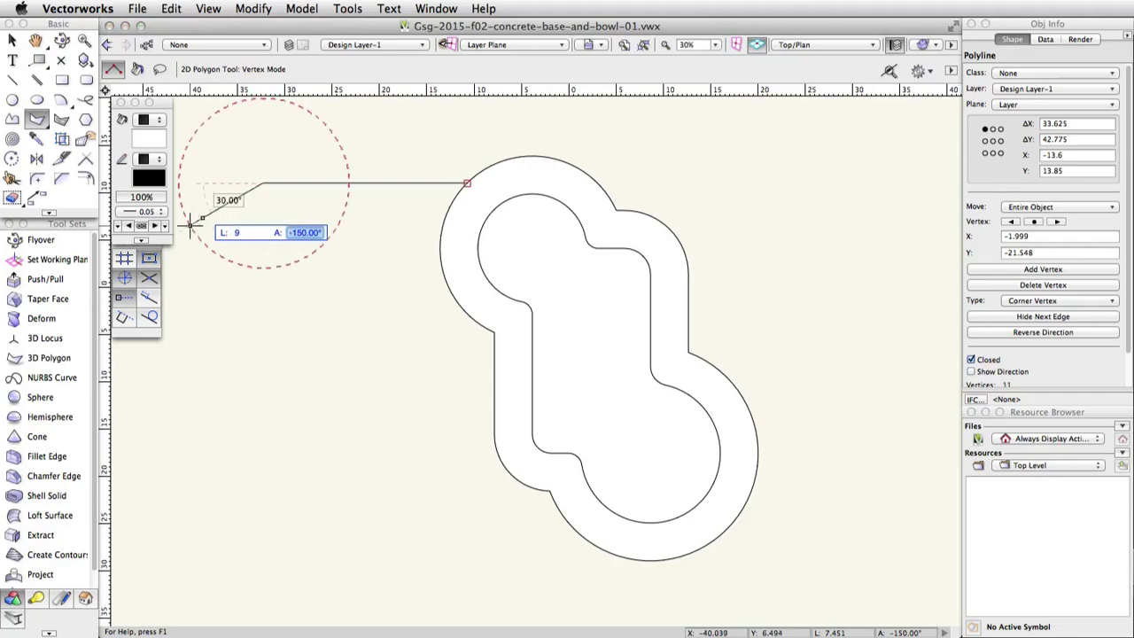
{"action": "type", "text": "-135"}
{"action": "key", "text": "Tab"}
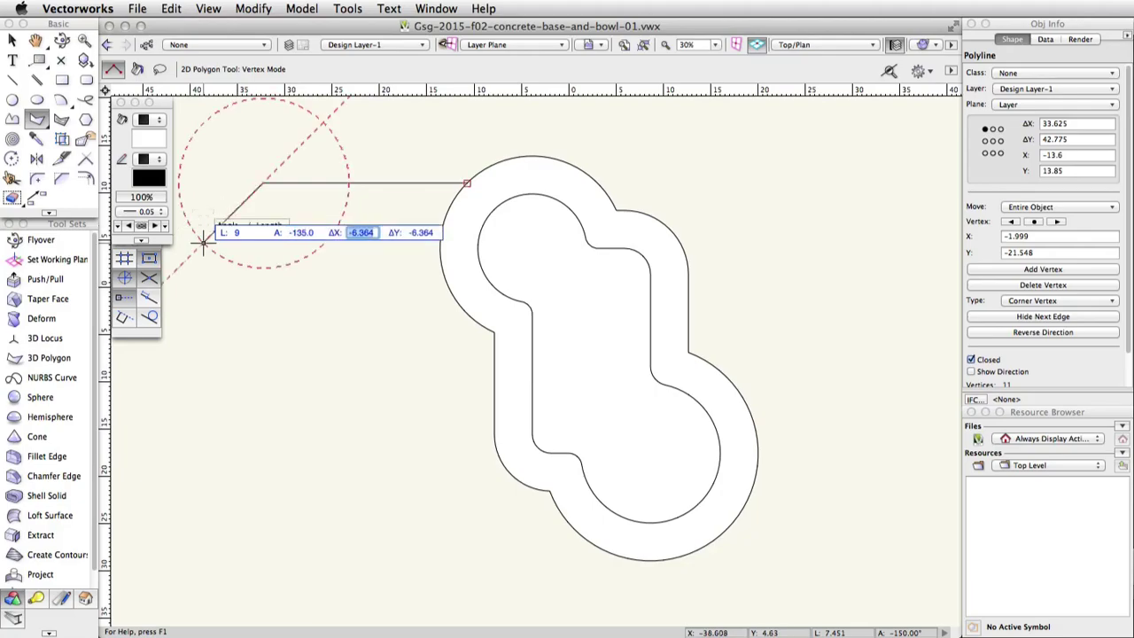
{"action": "mouse_move", "coordinate": [203, 241]}
{"action": "middle_mouse_down"}
{"action": "mouse_move", "coordinate": [299, 232]}
{"action": "mouse_move", "coordinate": [422, 259]}
{"action": "middle_mouse_up"}
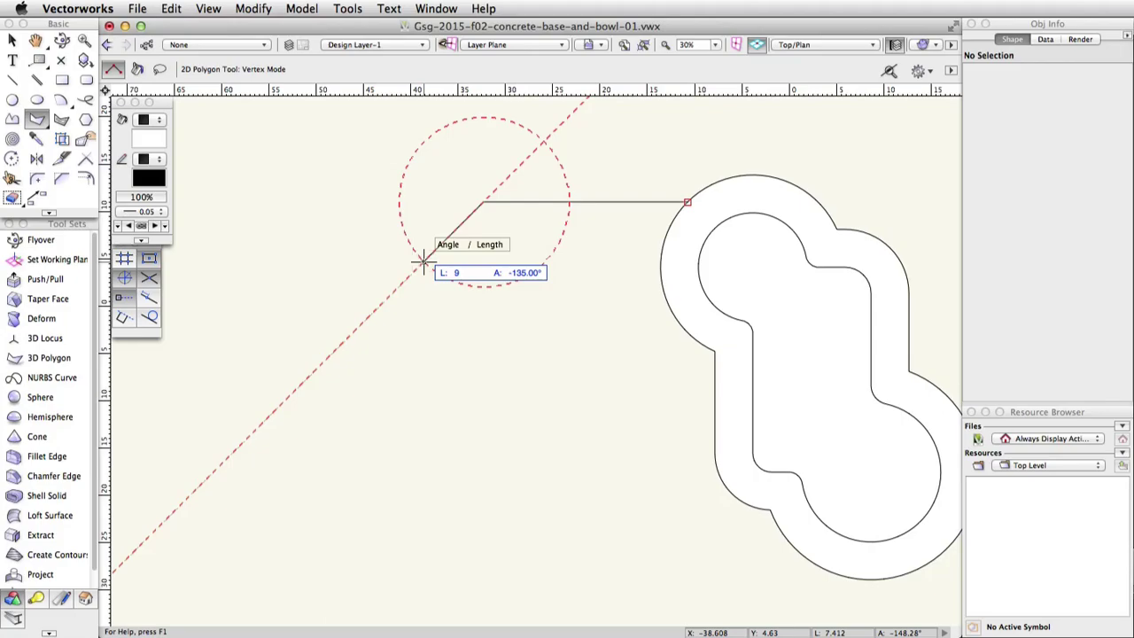
{"action": "left_click", "coordinate": [425, 258]}
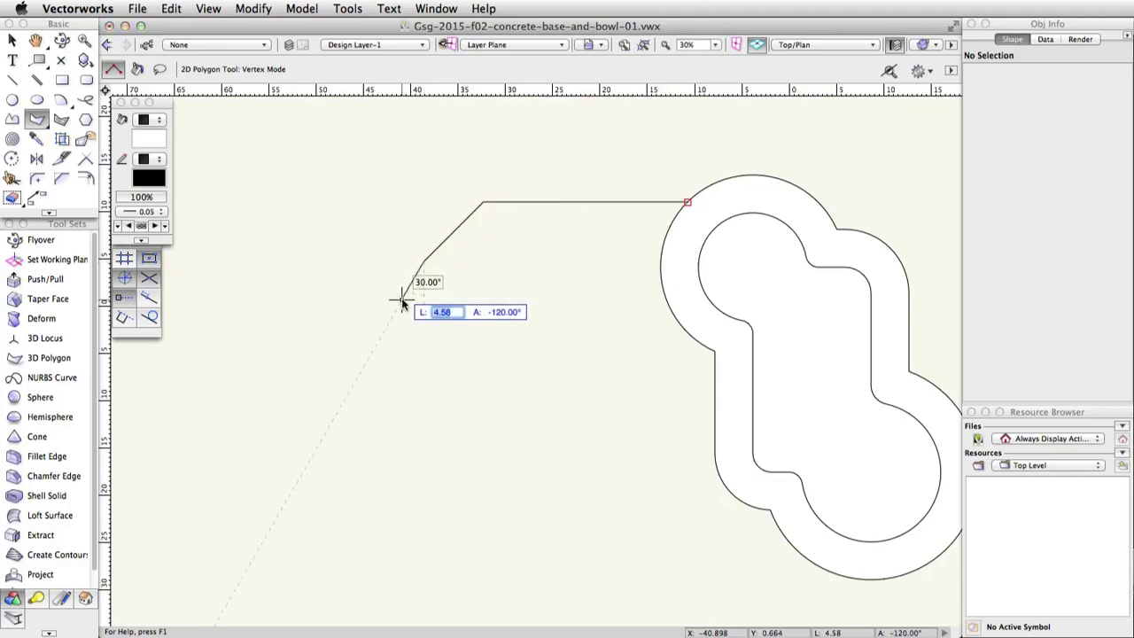
- Add a 10.5 m polygon segment at 135°, running up and to the left from the last vertex
{"action": "type", "text": "10.5"}
{"action": "key", "text": "Tab"}
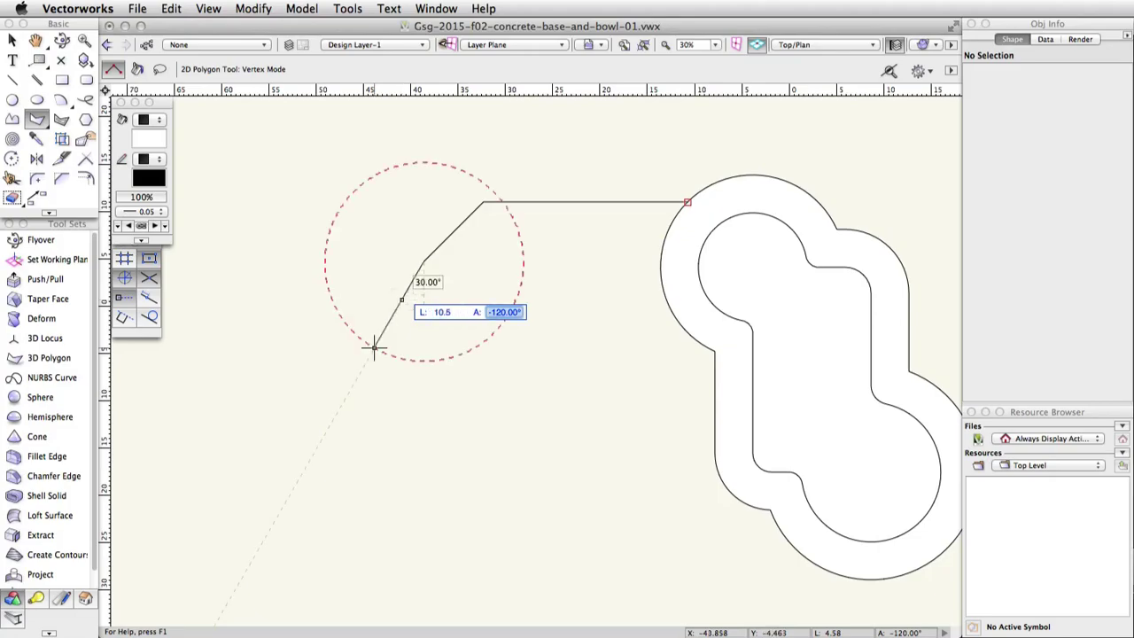
{"action": "type", "text": "135"}
{"action": "key", "text": "Tab"}
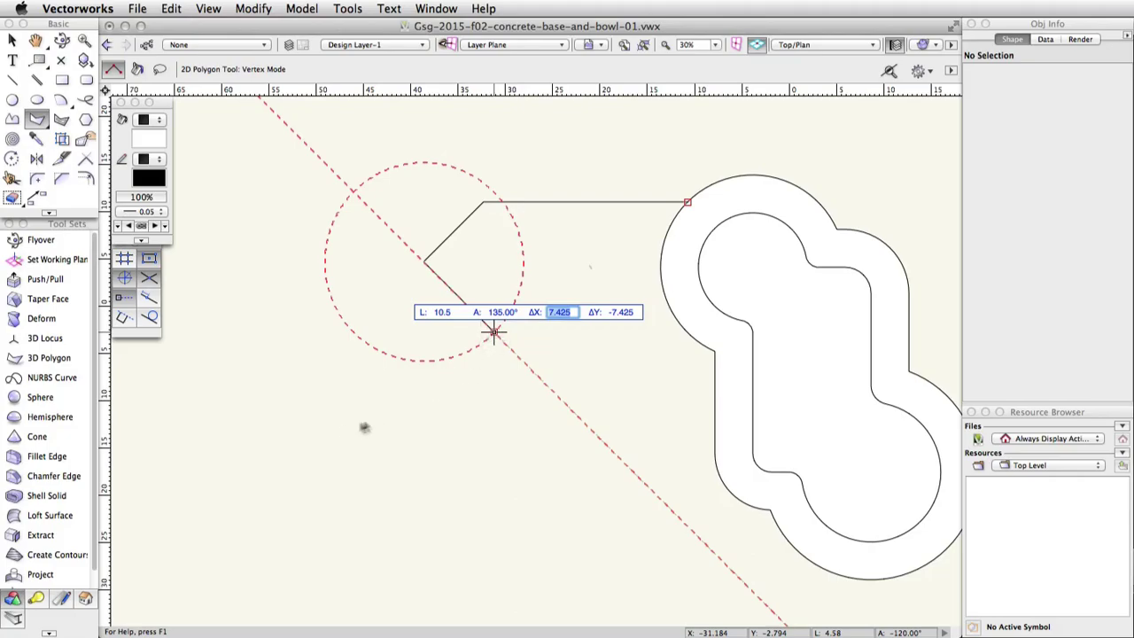
{"action": "left_click", "coordinate": [352, 191]}
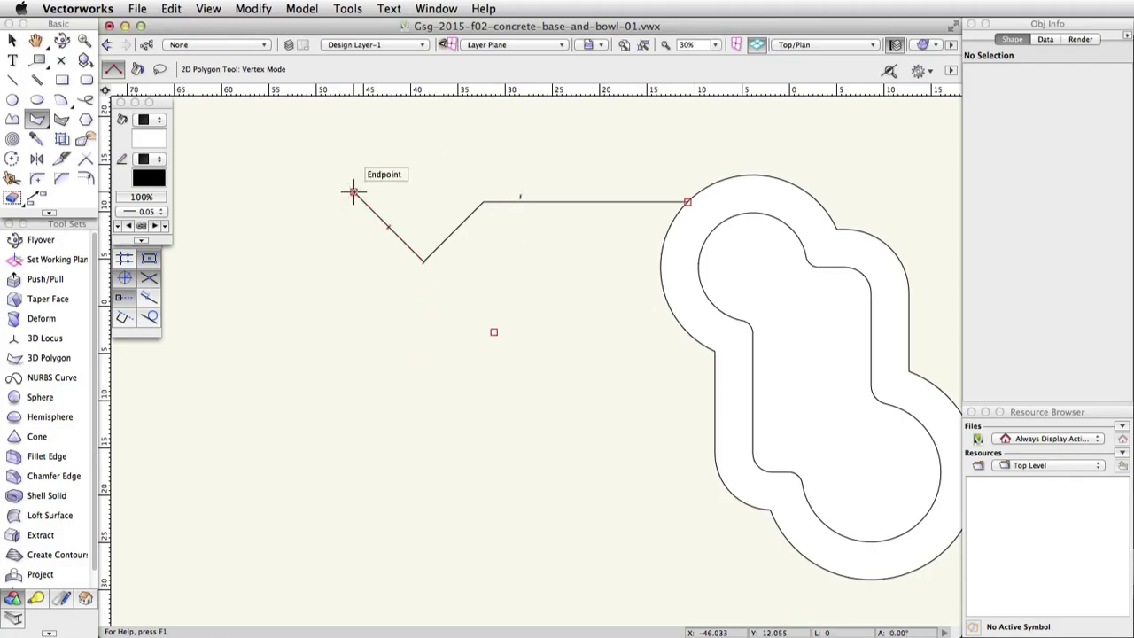
- Add a 27 m polygon segment at -135°, running down and to the left from the upper peak
{"action": "middle_click_drag", "start_coordinate": [286, 182], "coordinate": [527, 213]}
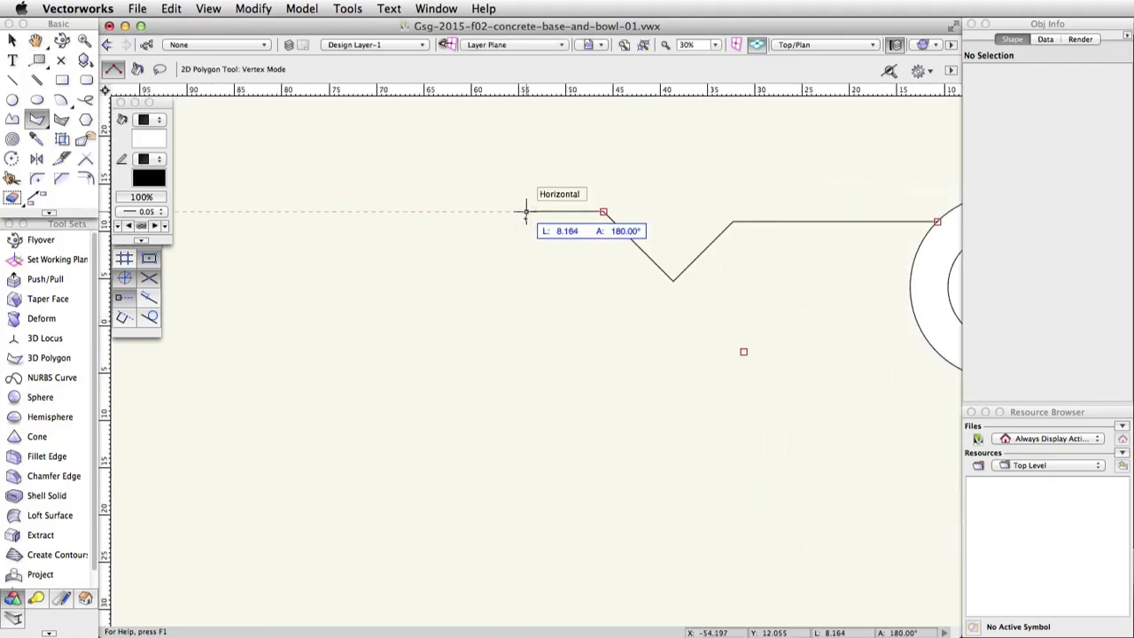
{"action": "key", "text": "Tab"}
{"action": "type", "text": "27"}
{"action": "key", "text": "Tab"}
{"action": "key", "text": "BackSpace"}
{"action": "type", "text": "-135"}
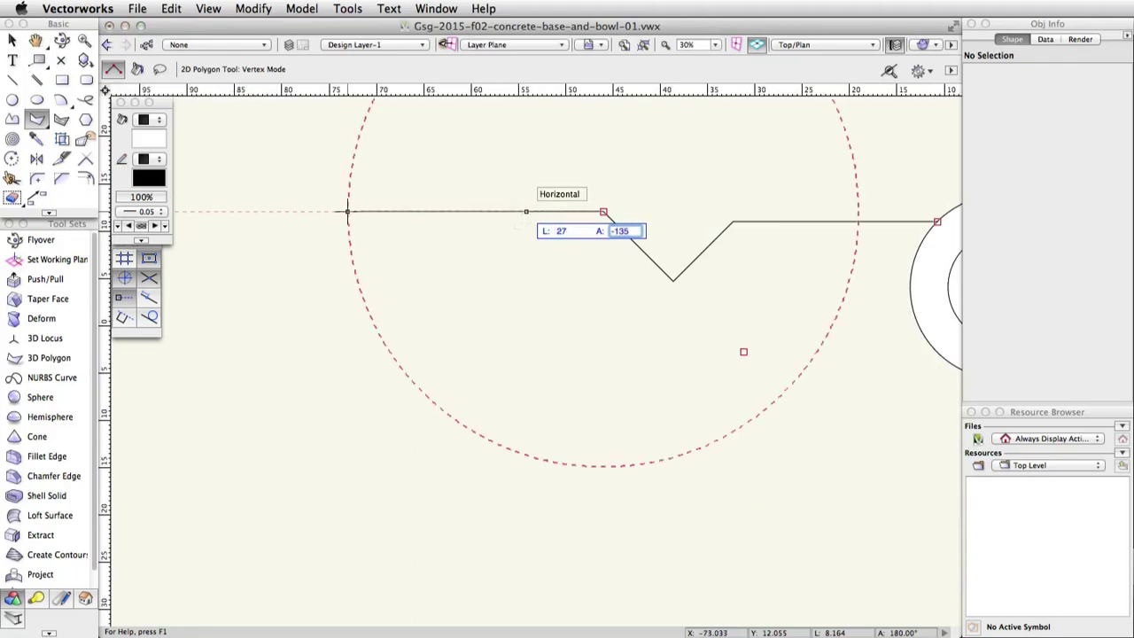
{"action": "key", "text": "Tab"}
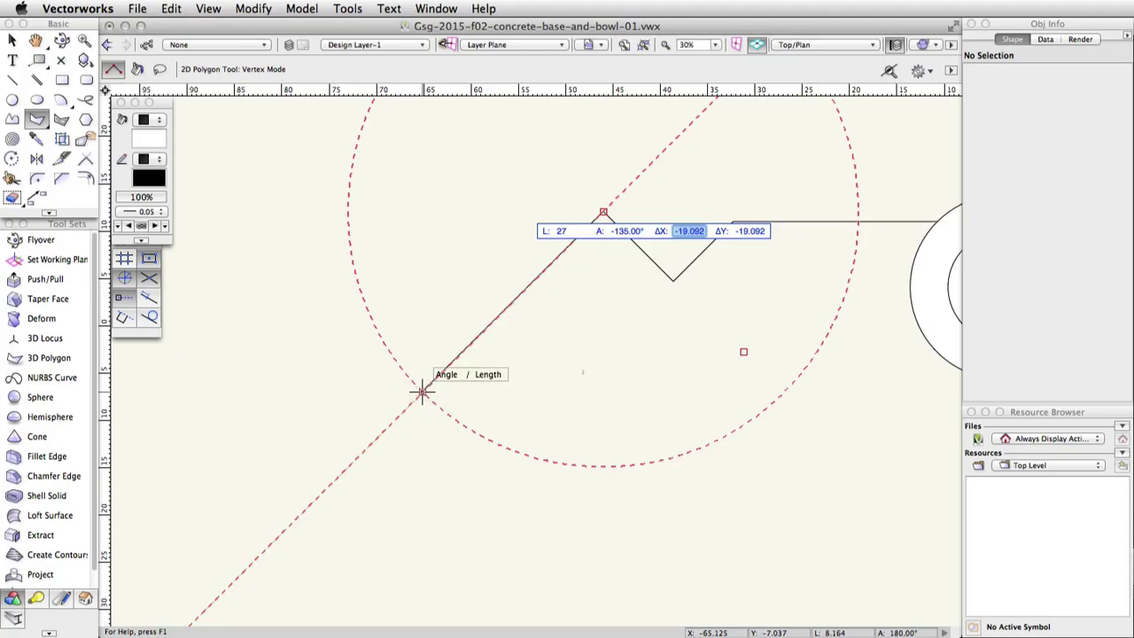
{"action": "key", "text": "Return"}
- Add a 50 m polygon segment at -45° from the leftmost vertex
{"action": "key", "text": "h"}
{"action": "left_click_drag", "start_coordinate": [428, 476], "coordinate": [384, 354]}
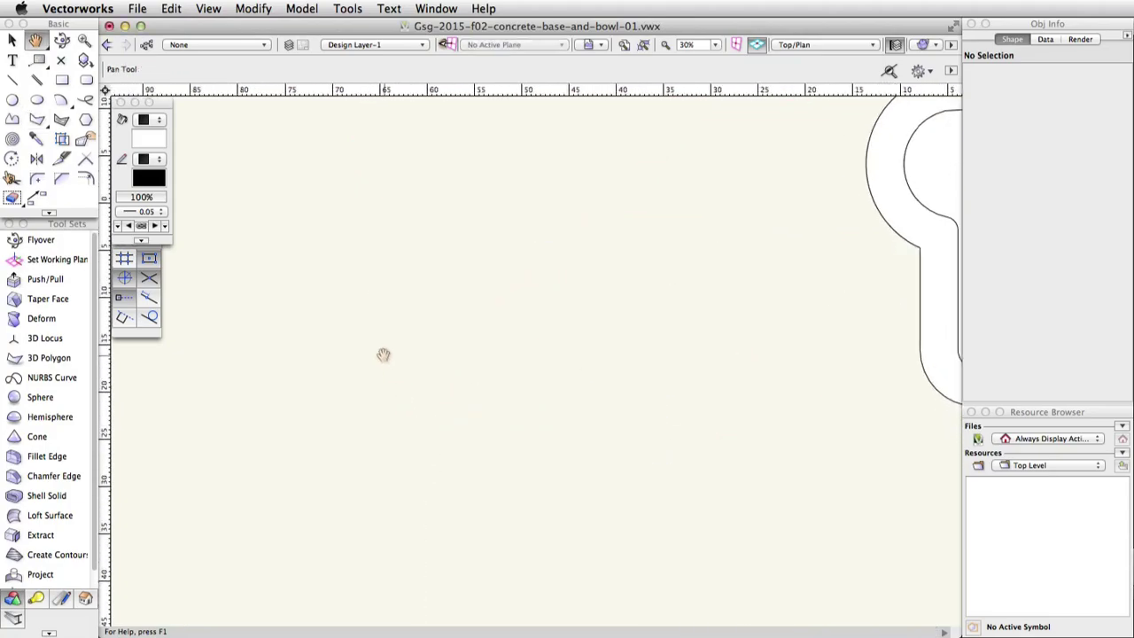
{"action": "key", "text": "Tab"}
{"action": "type", "text": "50"}
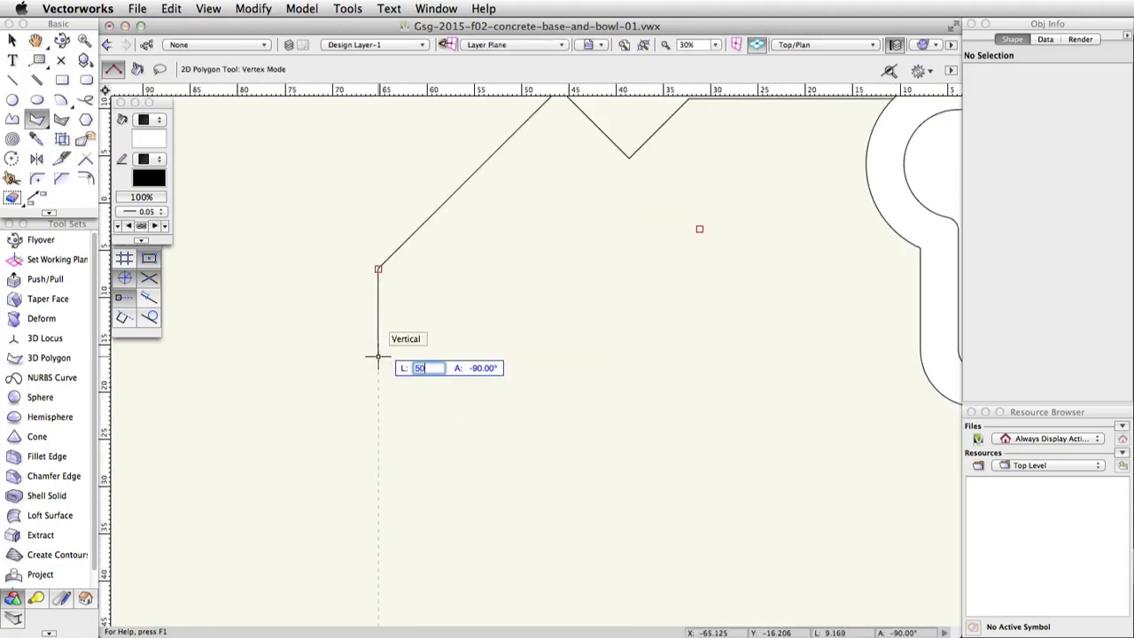
{"action": "key", "text": "Tab"}
{"action": "type", "text": "-45"}
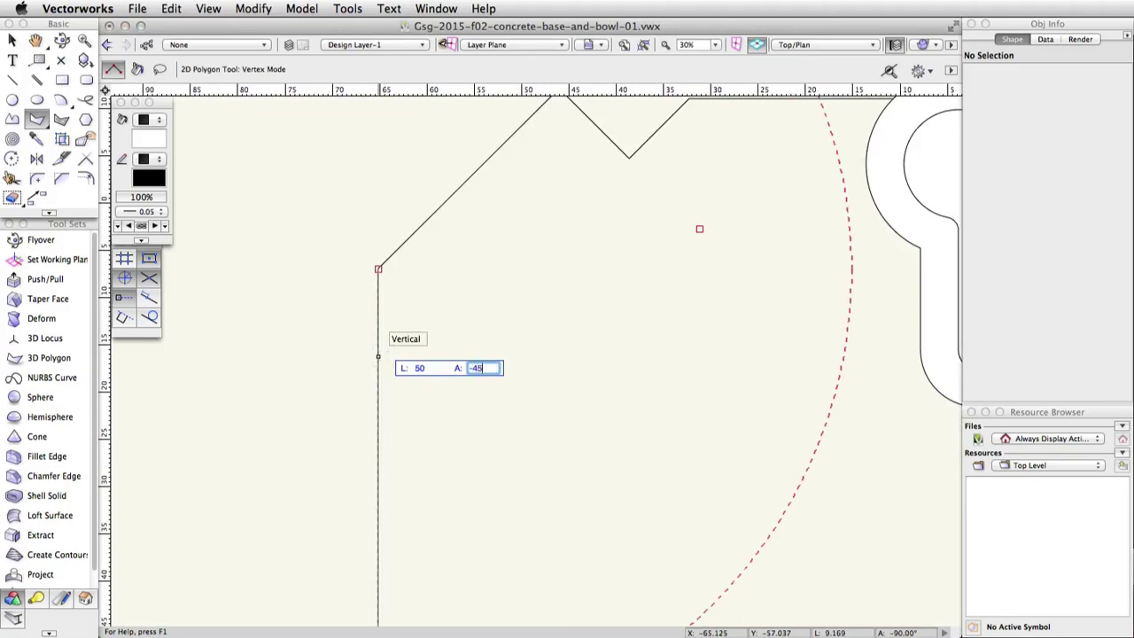
{"action": "key", "text": "Tab"}
{"action": "middle_click_drag", "start_coordinate": [709, 603], "coordinate": [422, 306]}
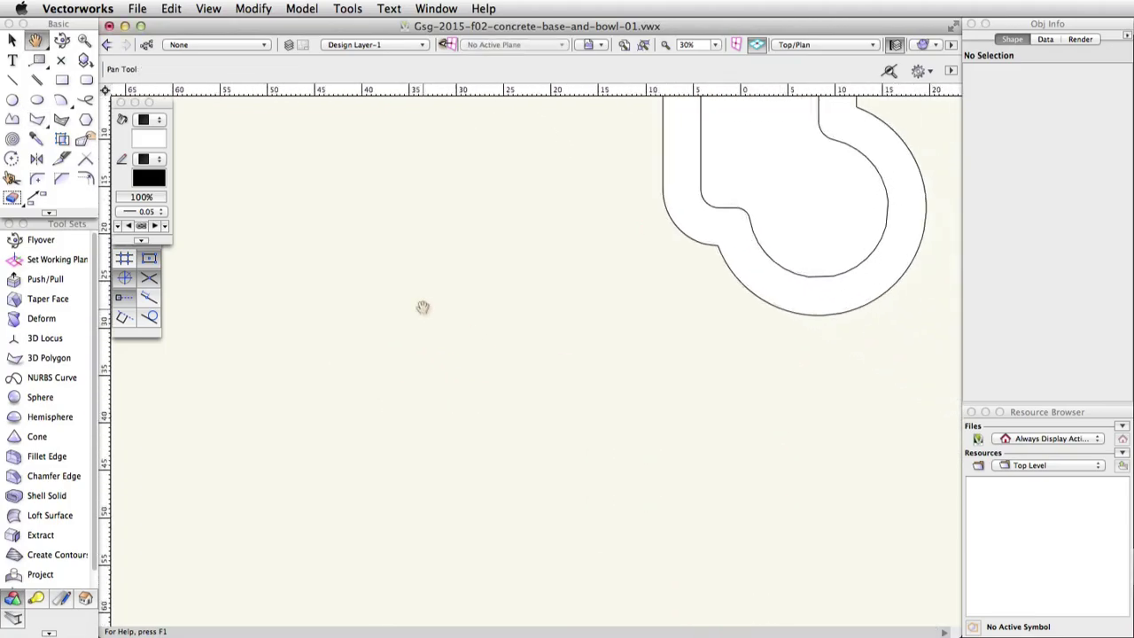
{"action": "left_click", "coordinate": [455, 441]}
- Add a 22 m segment at 40° and finish the polygon with a horizontal segment ending on the outer outline's lower arc
{"action": "key", "text": "Tab"}
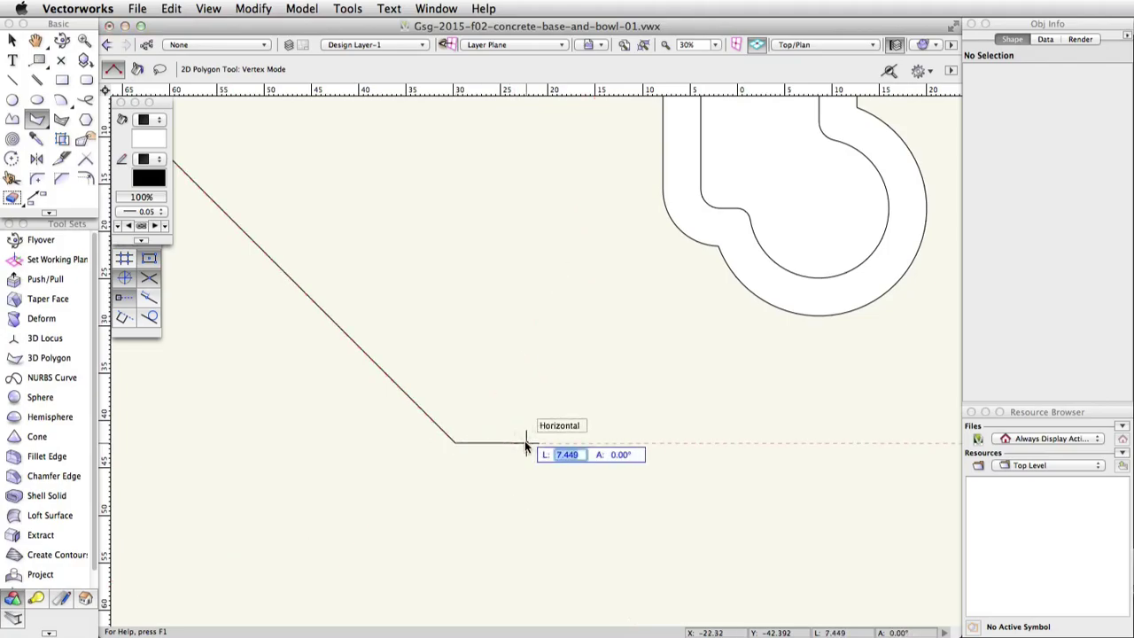
{"action": "type", "text": "22"}
{"action": "key", "text": "Tab"}
{"action": "type", "text": "40"}
{"action": "key", "text": "Tab"}
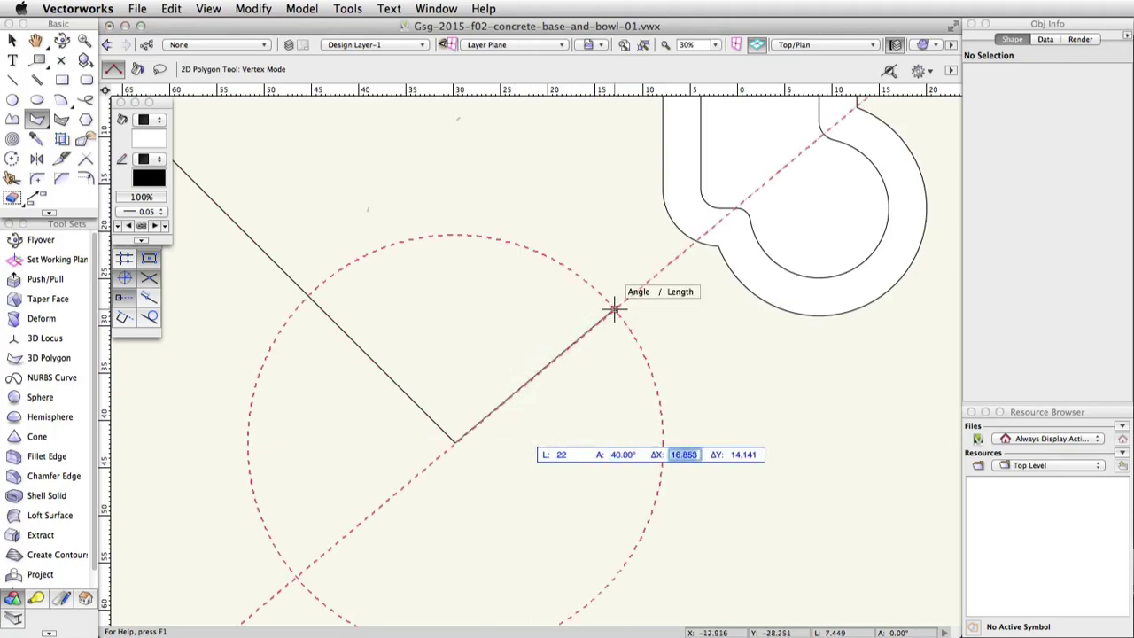
{"action": "key", "text": "Return"}
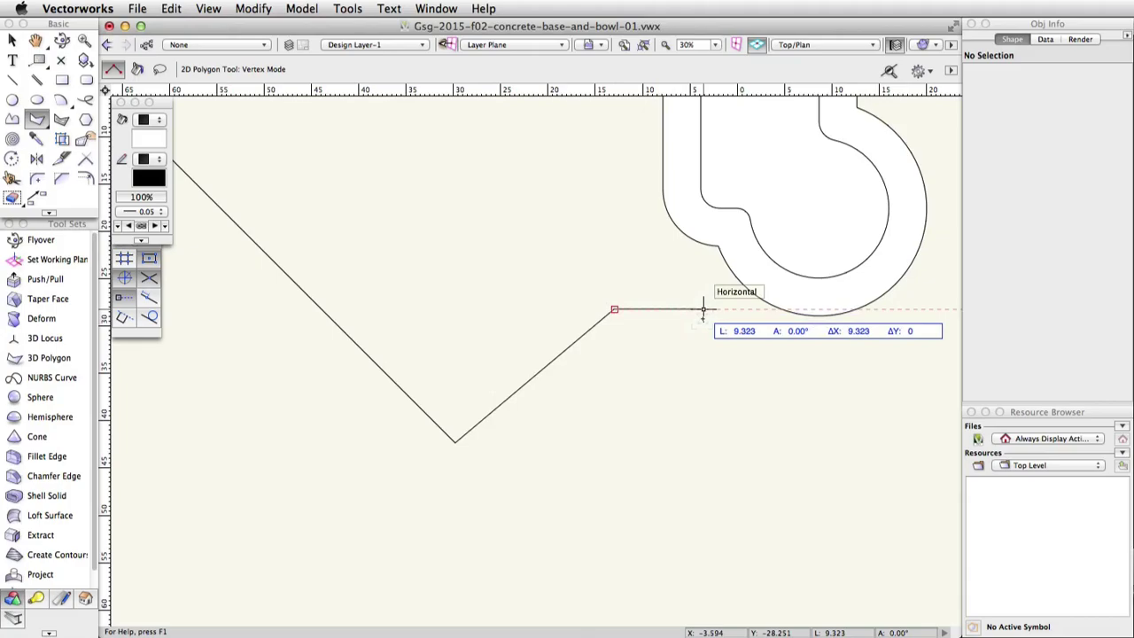
{"action": "double_click", "coordinate": [782, 309]}
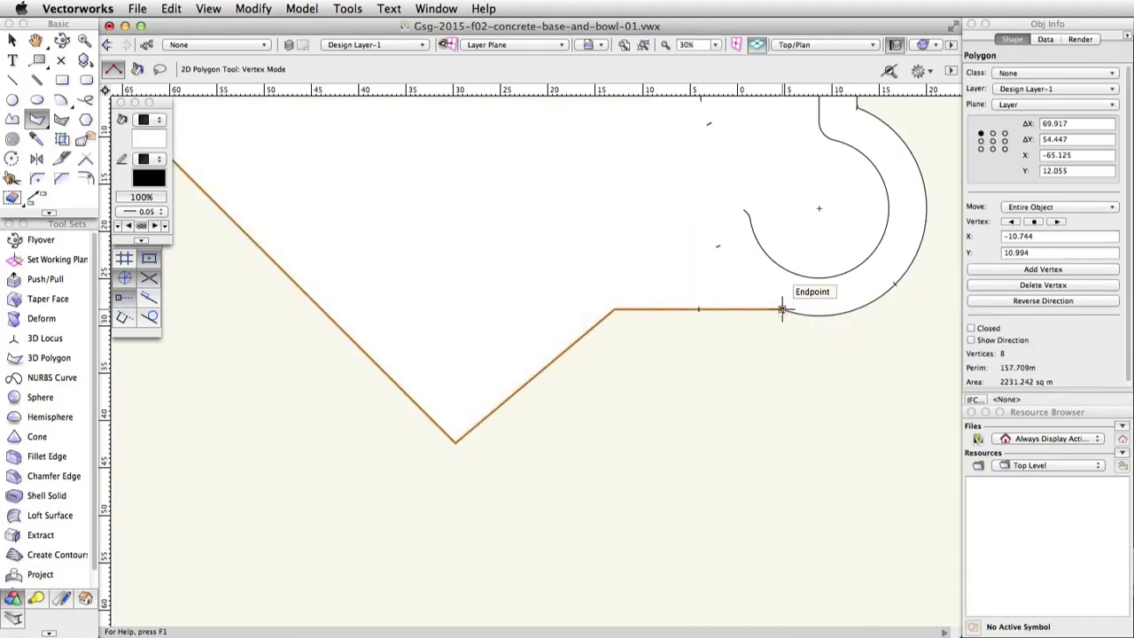
- Merge the new polygon and the outer offset outline into one shape with Add Surface
{"action": "key", "text": "super+6"}
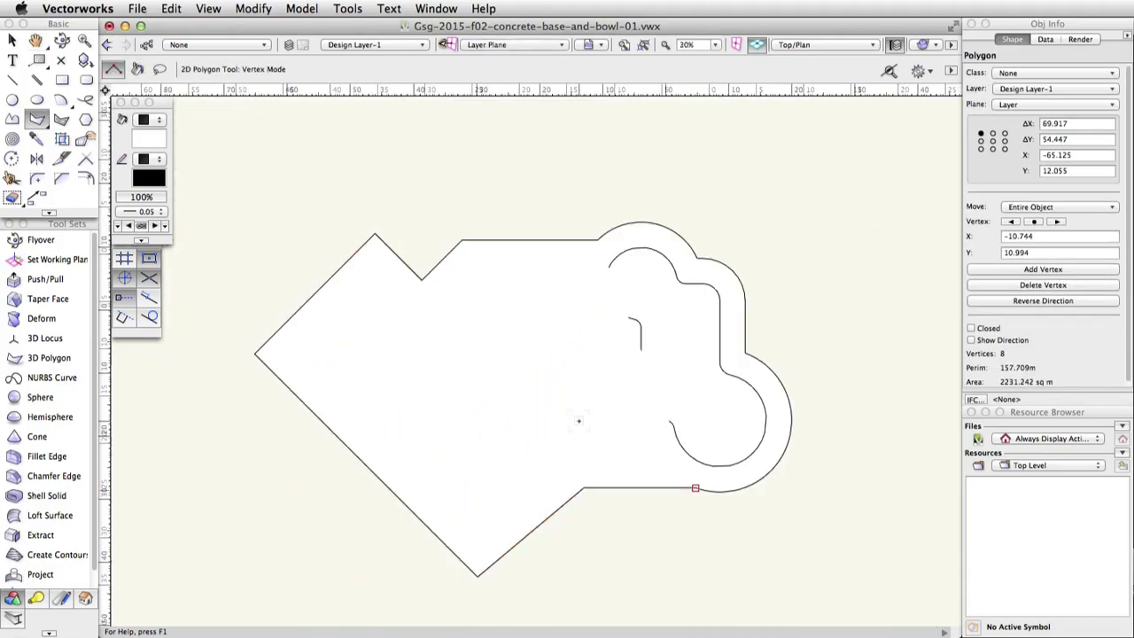
{"action": "middle_click_drag", "start_coordinate": [573, 417], "coordinate": [575, 379]}
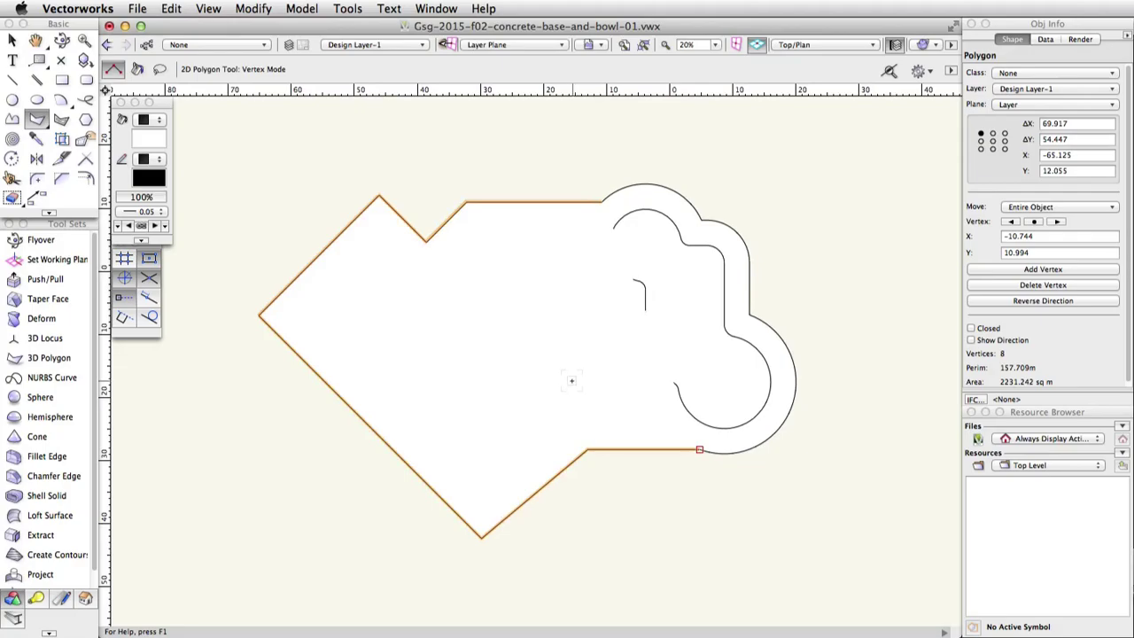
{"action": "key", "text": "x"}
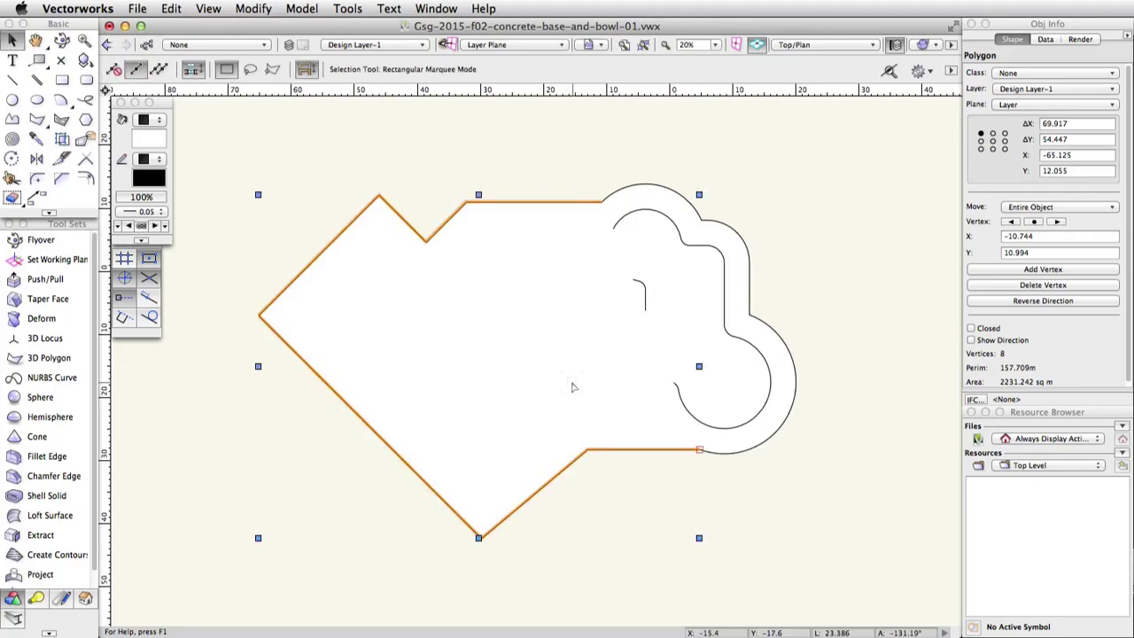
{"action": "left_click", "coordinate": [725, 226], "text": "shift"}
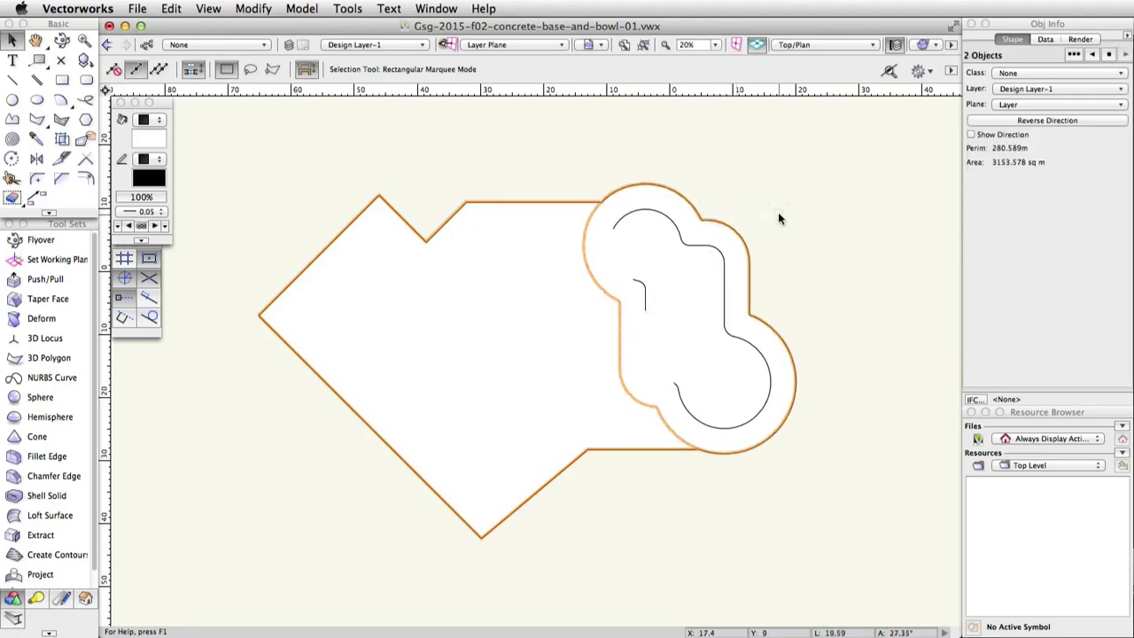
{"action": "right_click", "coordinate": [474, 276]}
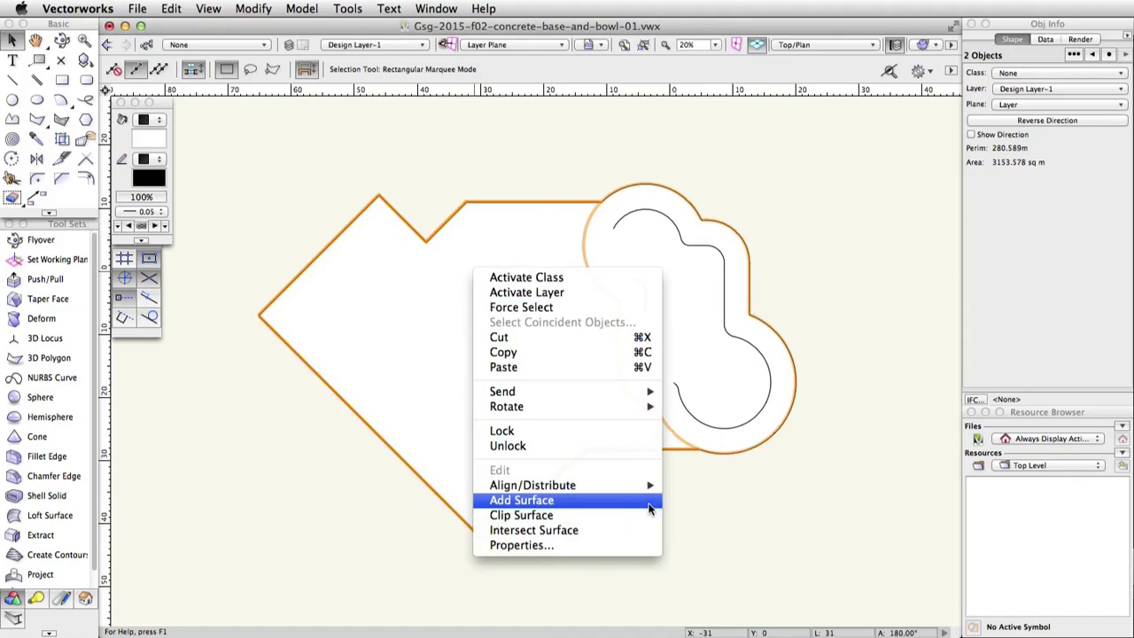
{"action": "left_click", "coordinate": [648, 508]}
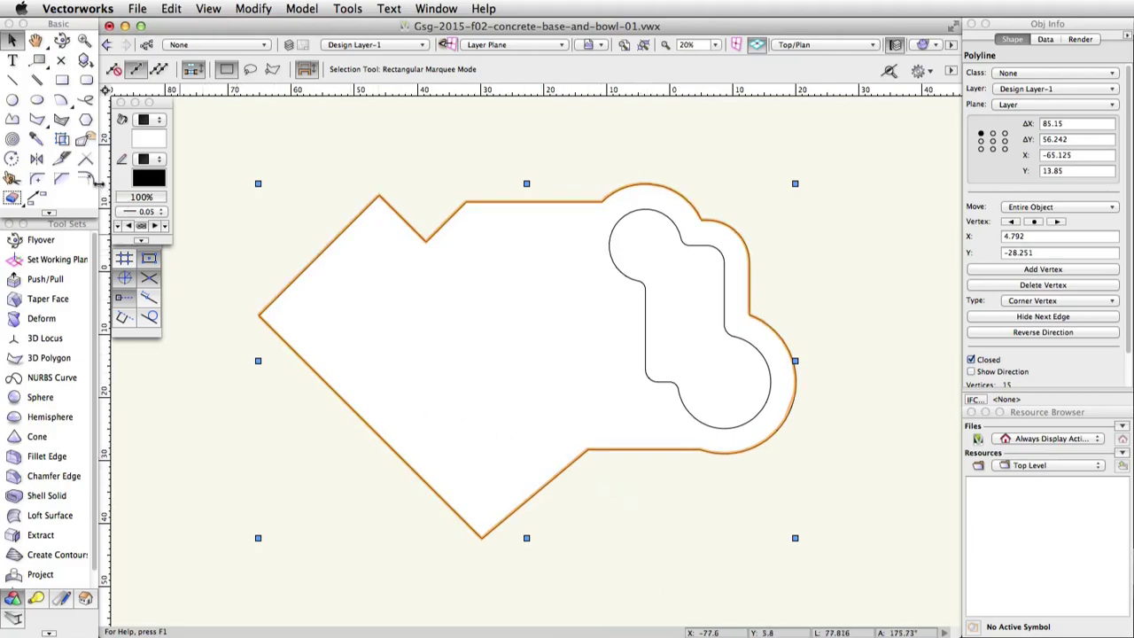
- Fillet the merged outline's polygon corners with a 6.25 m radius in Trim mode, starting at the left end of the upper horizontal edge
{"action": "left_click", "coordinate": [37, 178]}
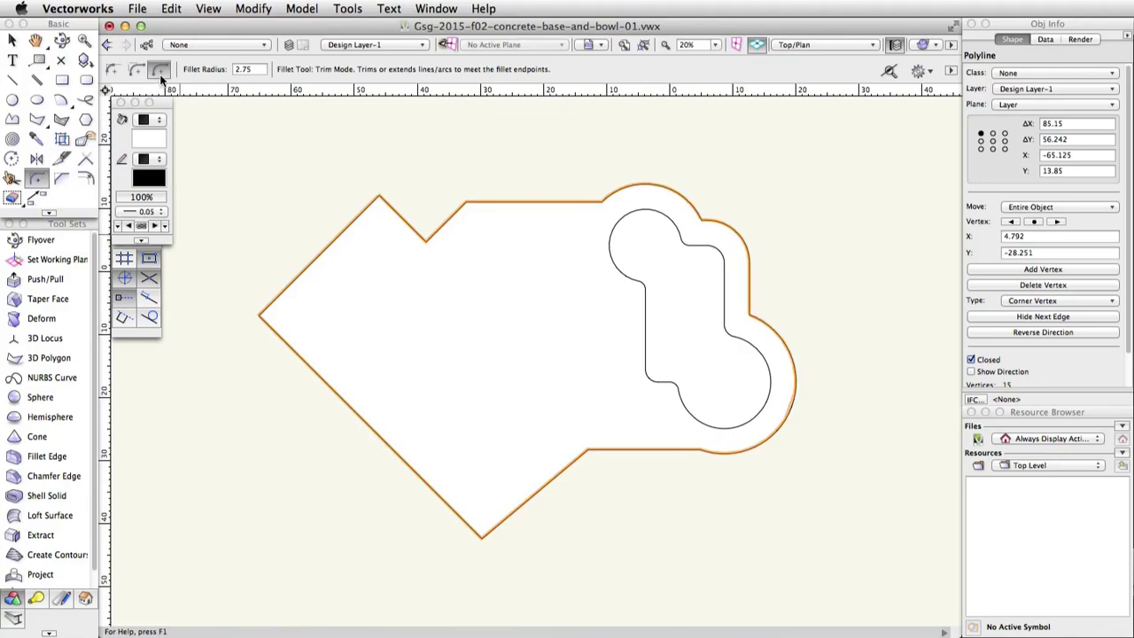
{"action": "left_click", "coordinate": [215, 68]}
{"action": "type", "text": "6.25"}
{"action": "key", "text": "Return"}
{"action": "left_click", "coordinate": [527, 202]}
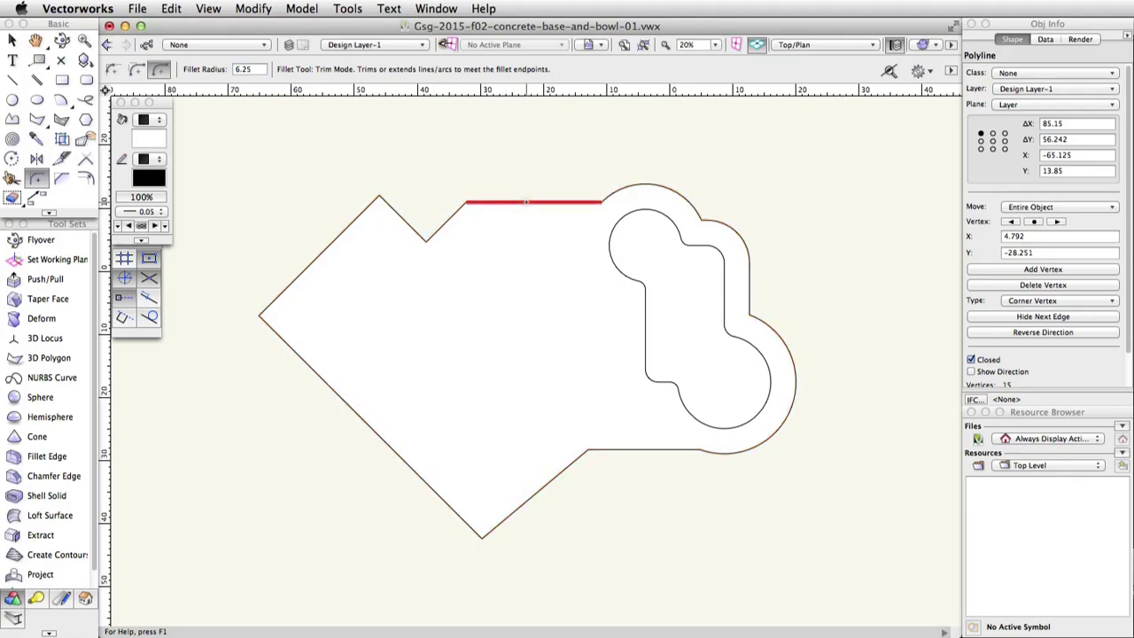
{"action": "left_click", "coordinate": [526, 202]}
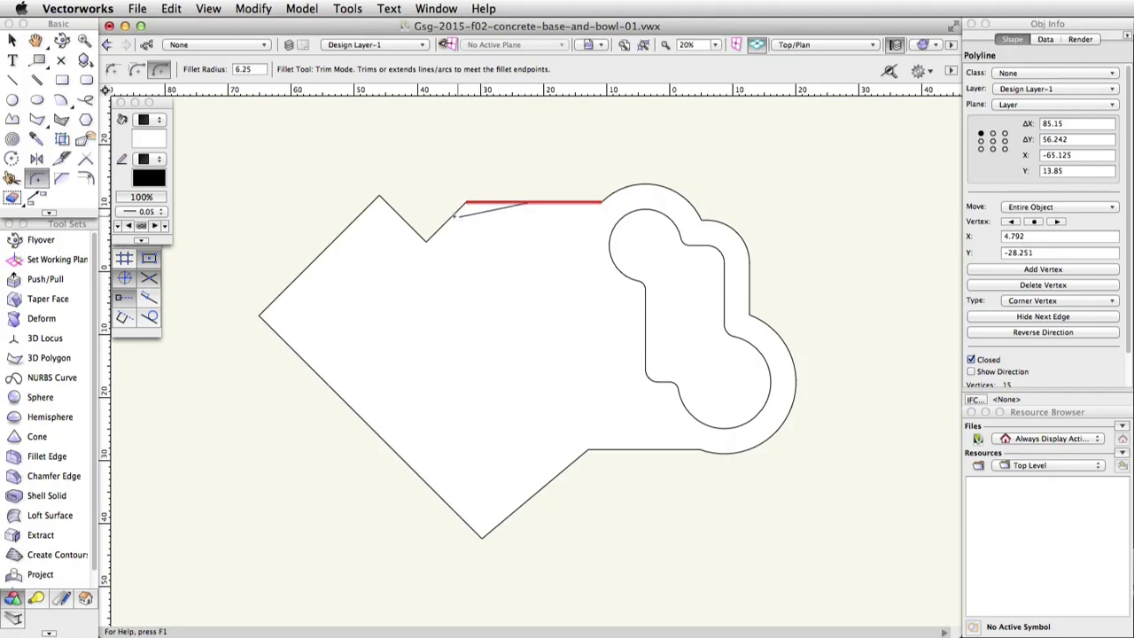
{"action": "left_click", "coordinate": [445, 219]}
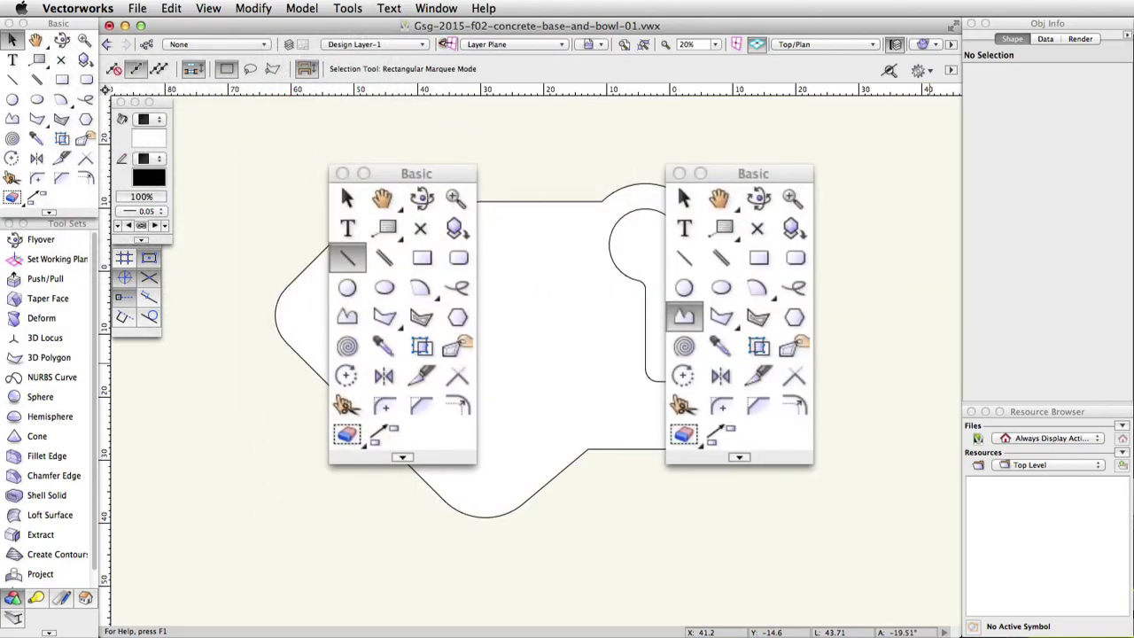
- In Right Isometric view, extrude the outer outline upward by 3 m with Push/Pull
{"action": "key", "text": "p"}
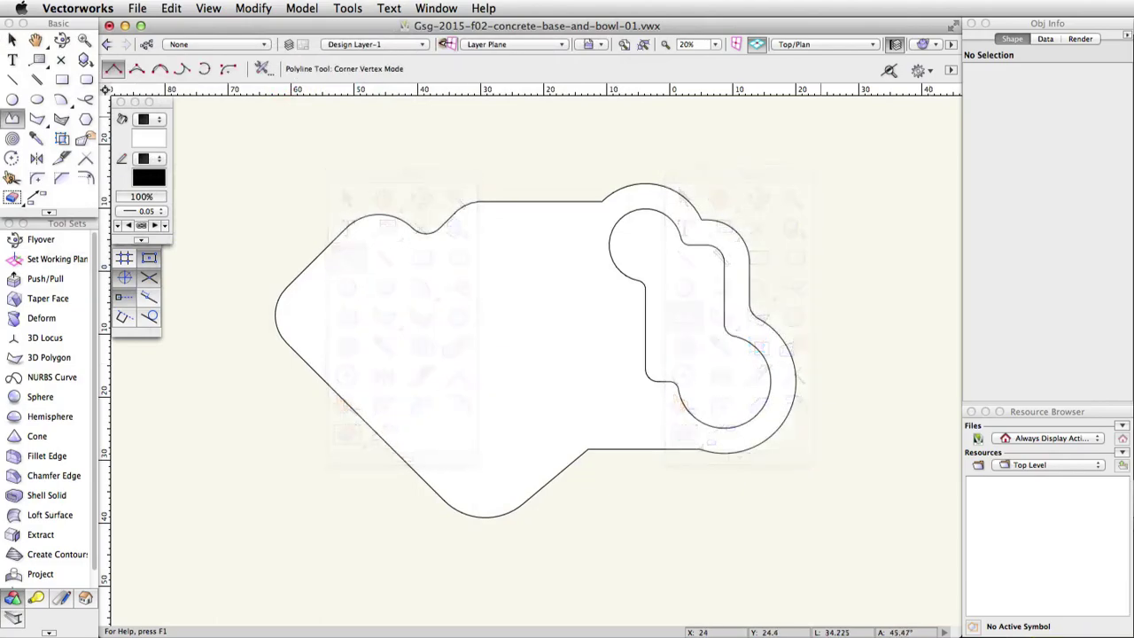
{"action": "left_click", "coordinate": [870, 46]}
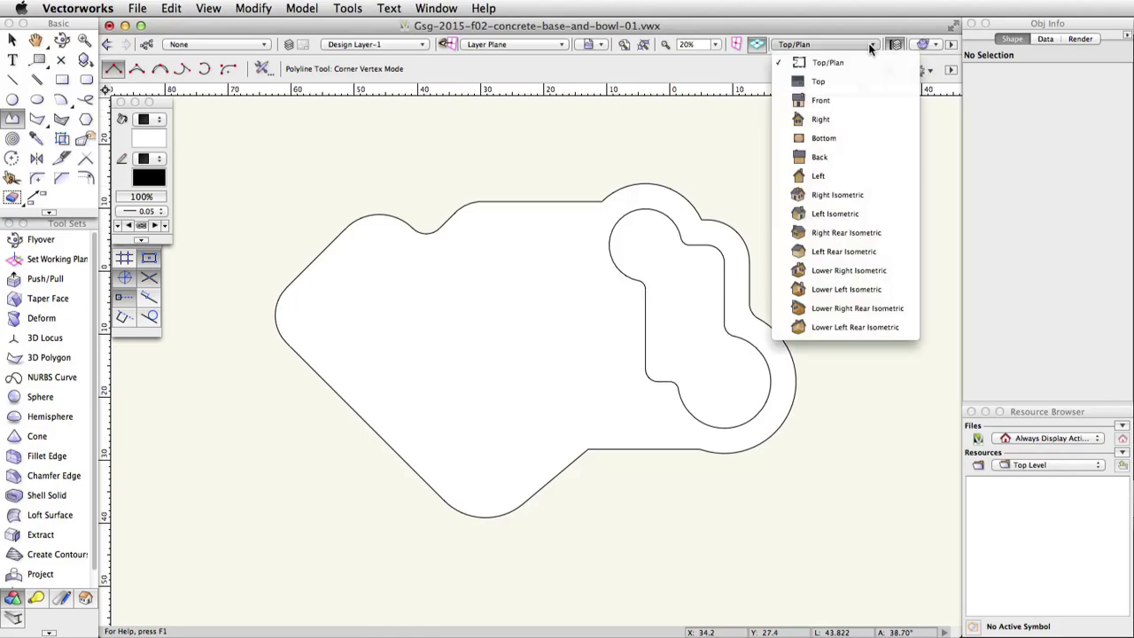
{"action": "left_click", "coordinate": [877, 195]}
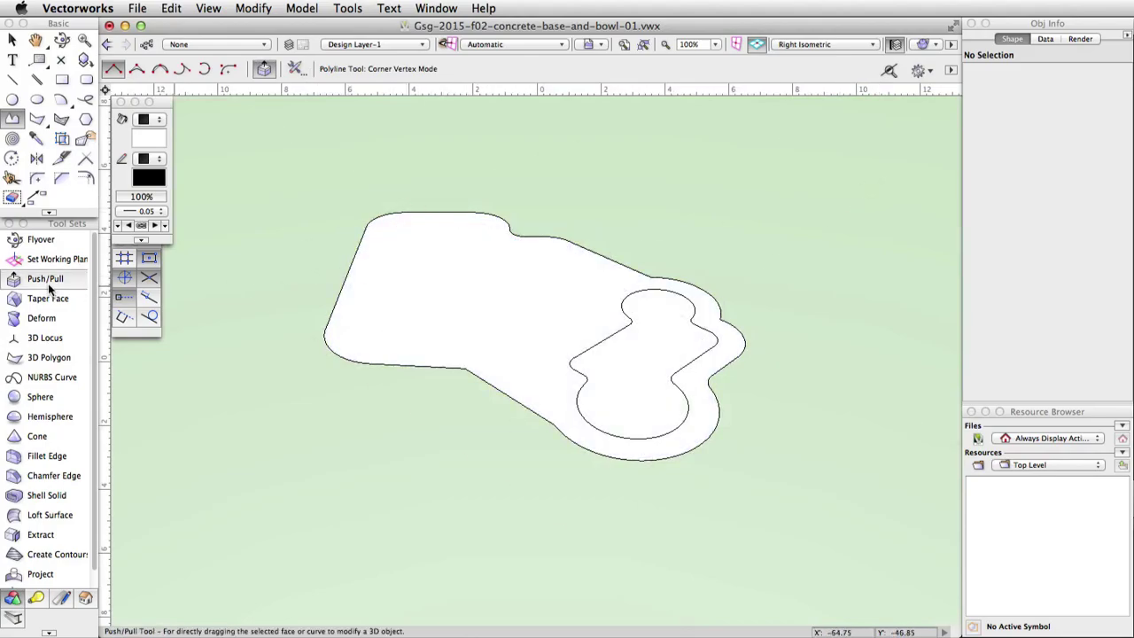
{"action": "left_click", "coordinate": [46, 280]}
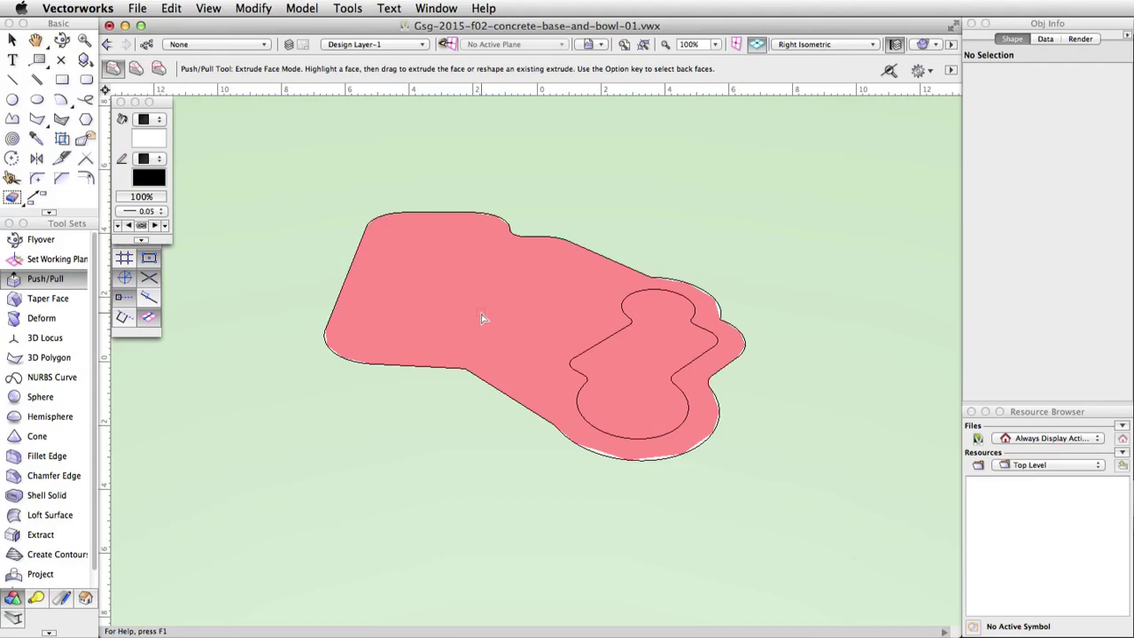
{"action": "left_click_drag", "start_coordinate": [481, 313], "coordinate": [476, 183]}
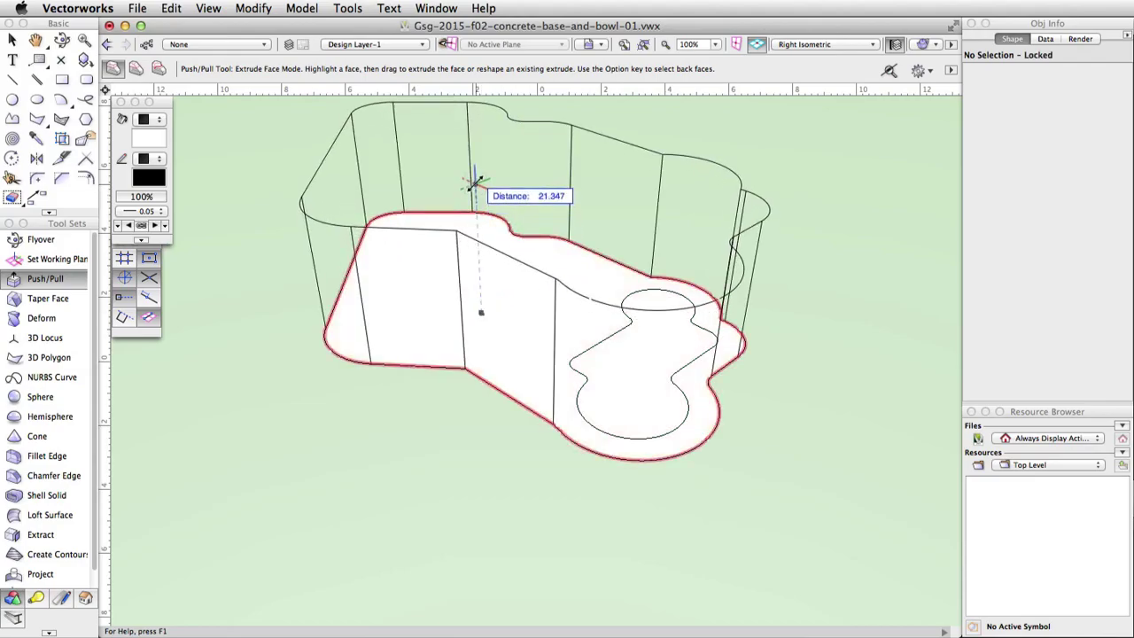
{"action": "key", "text": "Tab"}
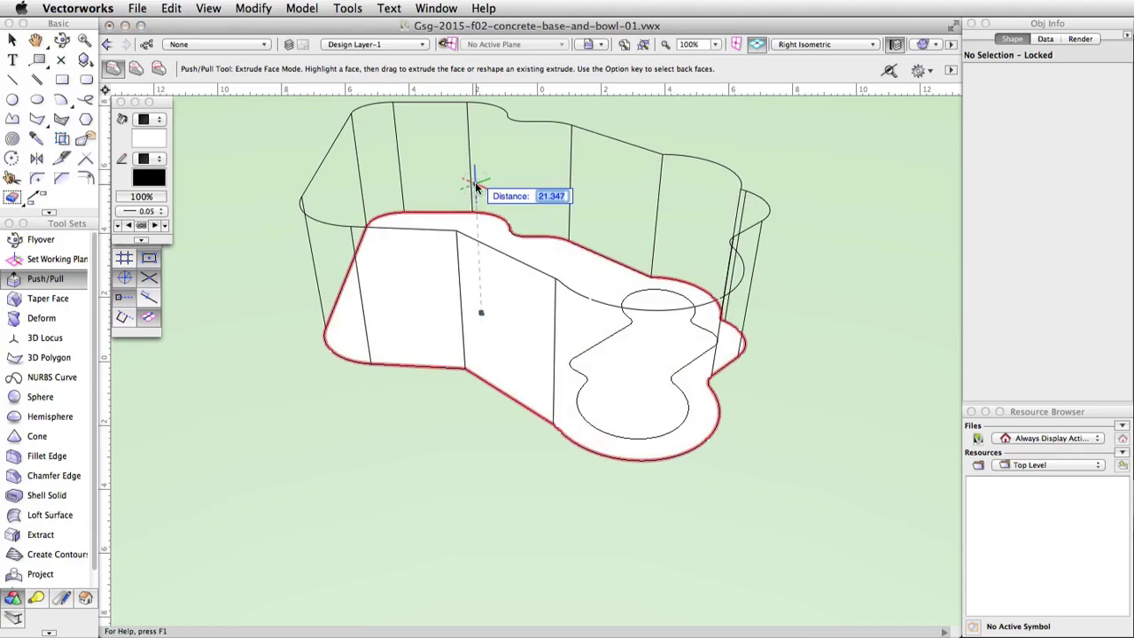
{"action": "type", "text": "3"}
{"action": "key", "text": "Return"}
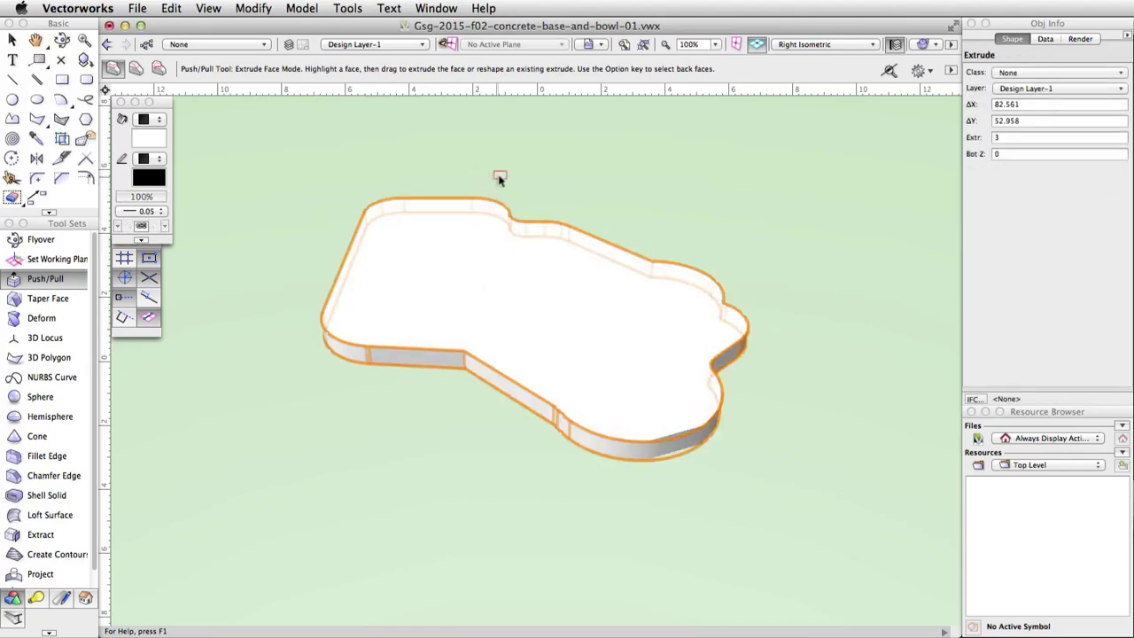
- In Top view, draw a vertical polyline about 39 m long across the slab's top face, from the lower inner corner to the upper edge
{"action": "left_click", "coordinate": [856, 46]}
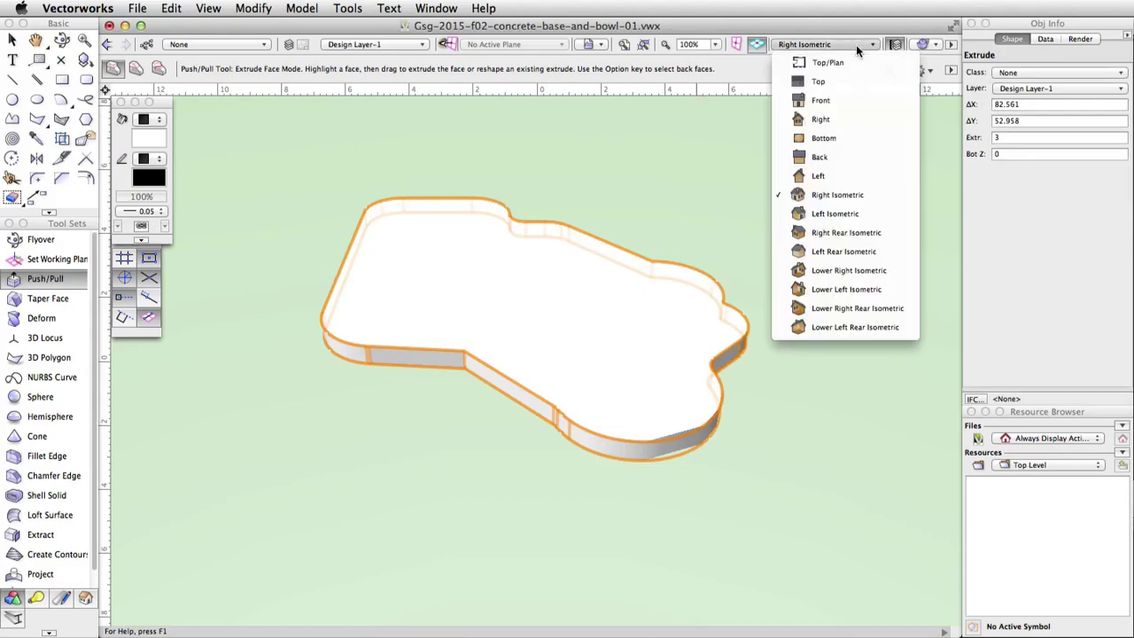
{"action": "left_click", "coordinate": [856, 81]}
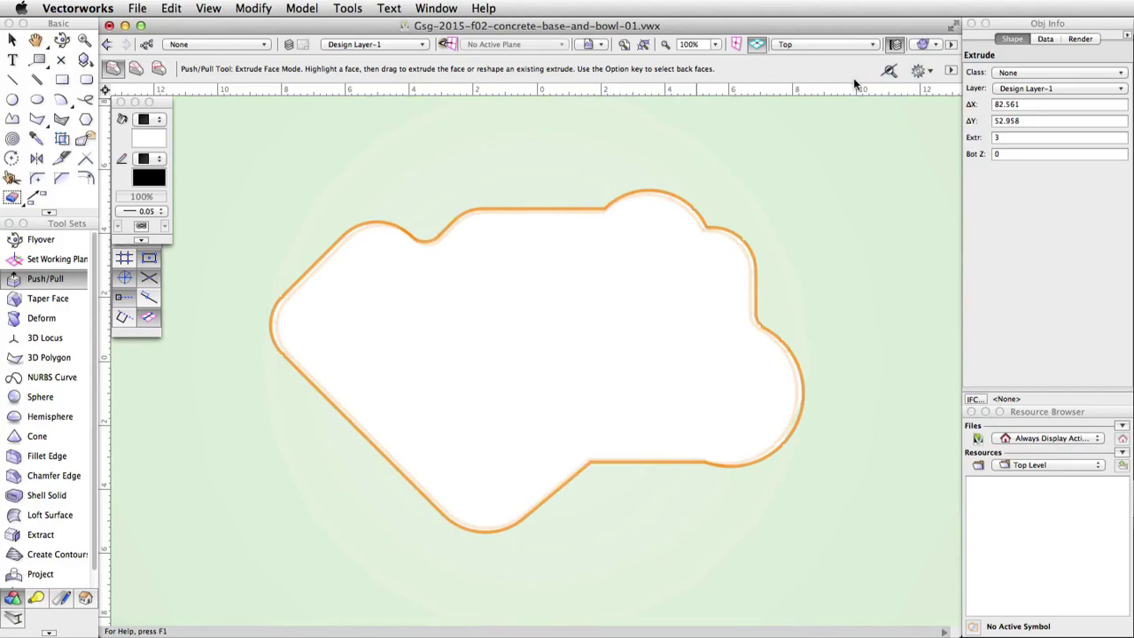
{"action": "left_click", "coordinate": [12, 121]}
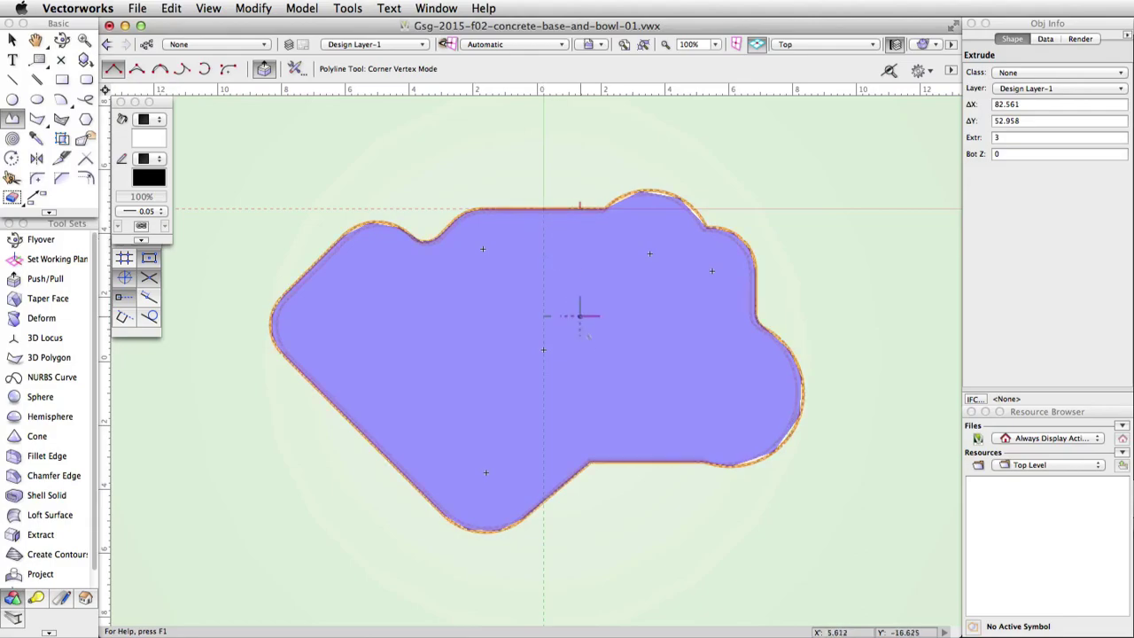
{"action": "left_click", "coordinate": [590, 461]}
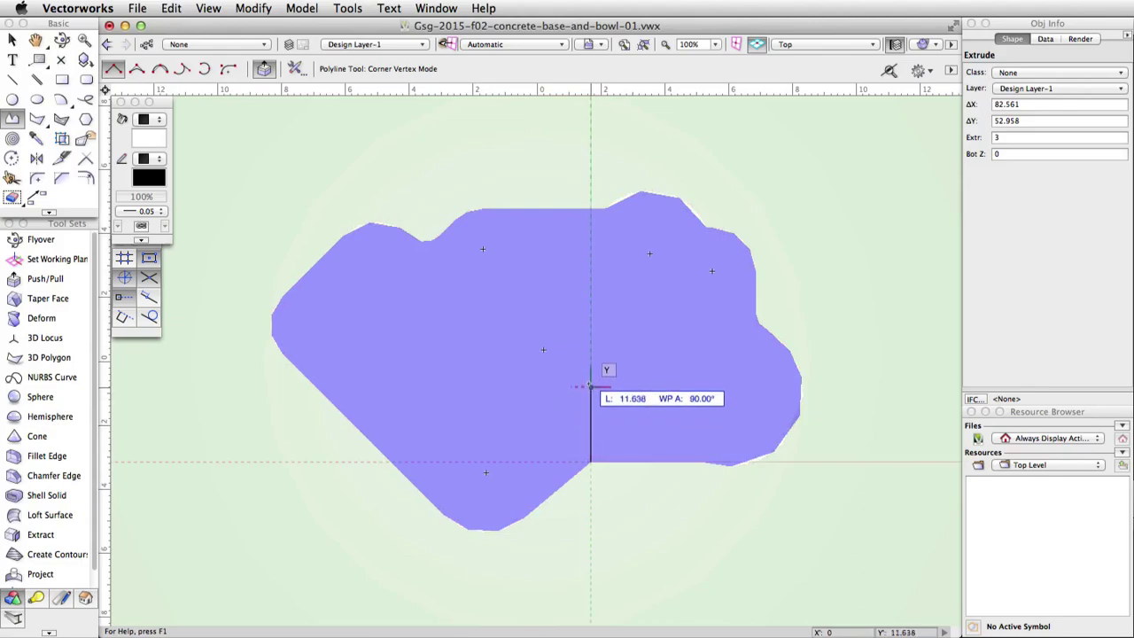
{"action": "left_click", "coordinate": [591, 209]}
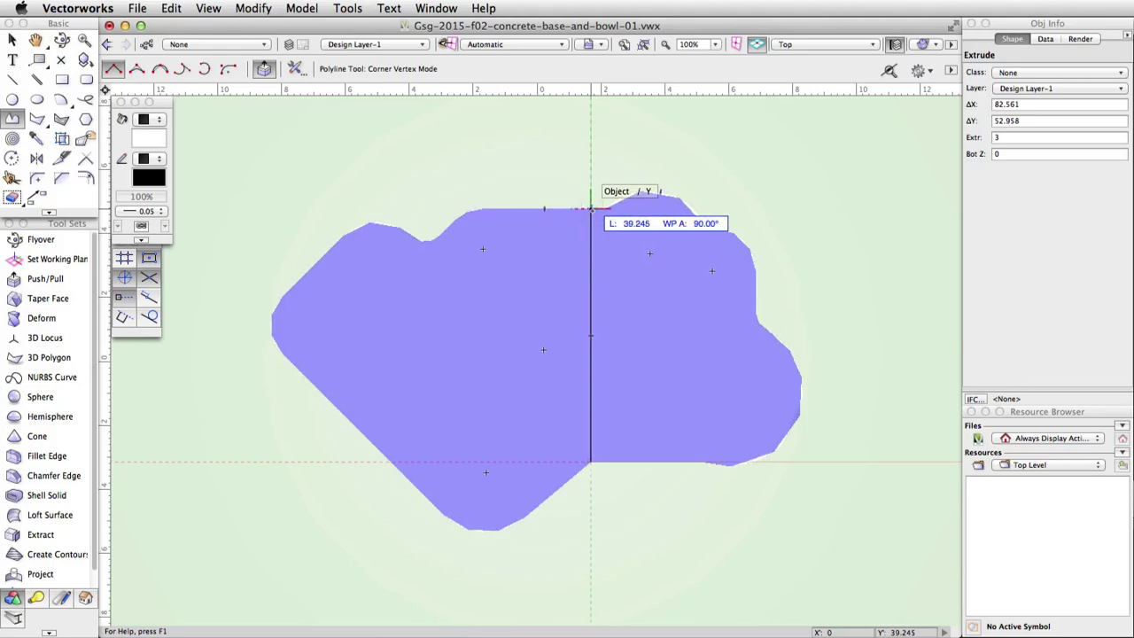
{"action": "double_click", "coordinate": [591, 209]}
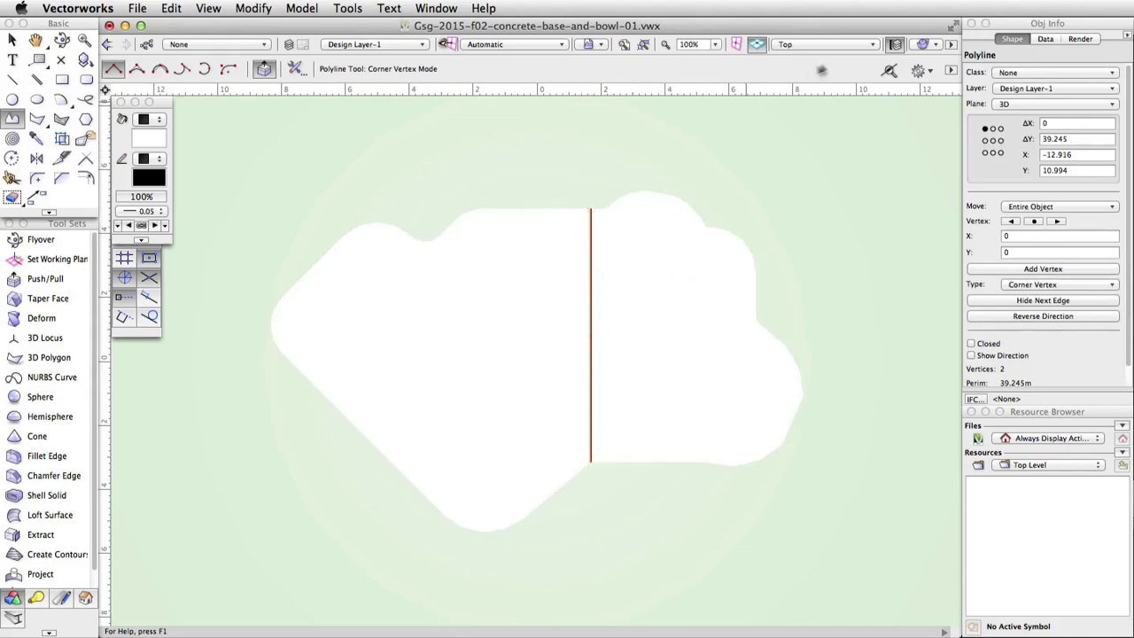
- In Left Isometric view, lower the larger portion of the top face beside the dividing line by -1.5 m using Push/Pull Sub-Face mode
{"action": "left_click", "coordinate": [871, 46]}
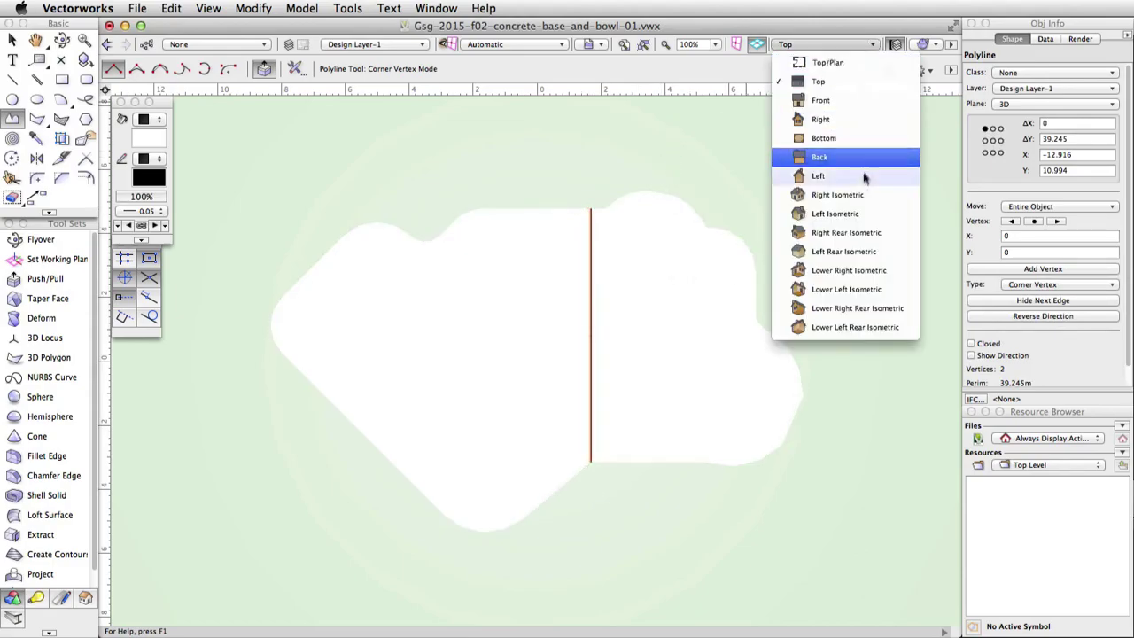
{"action": "left_click", "coordinate": [864, 212]}
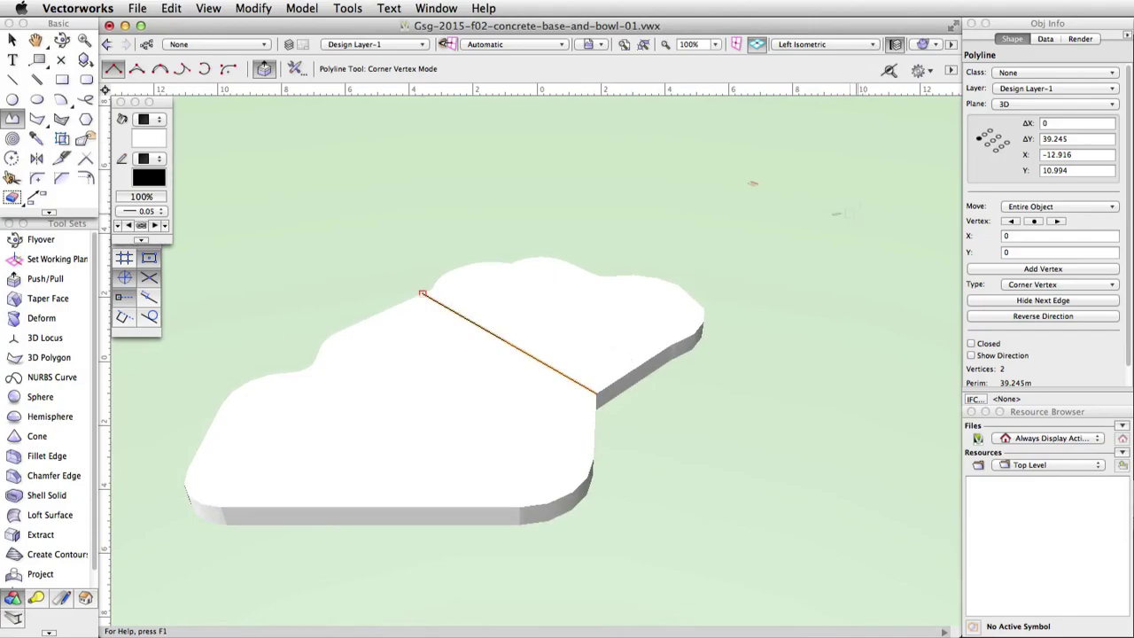
{"action": "left_click", "coordinate": [46, 279]}
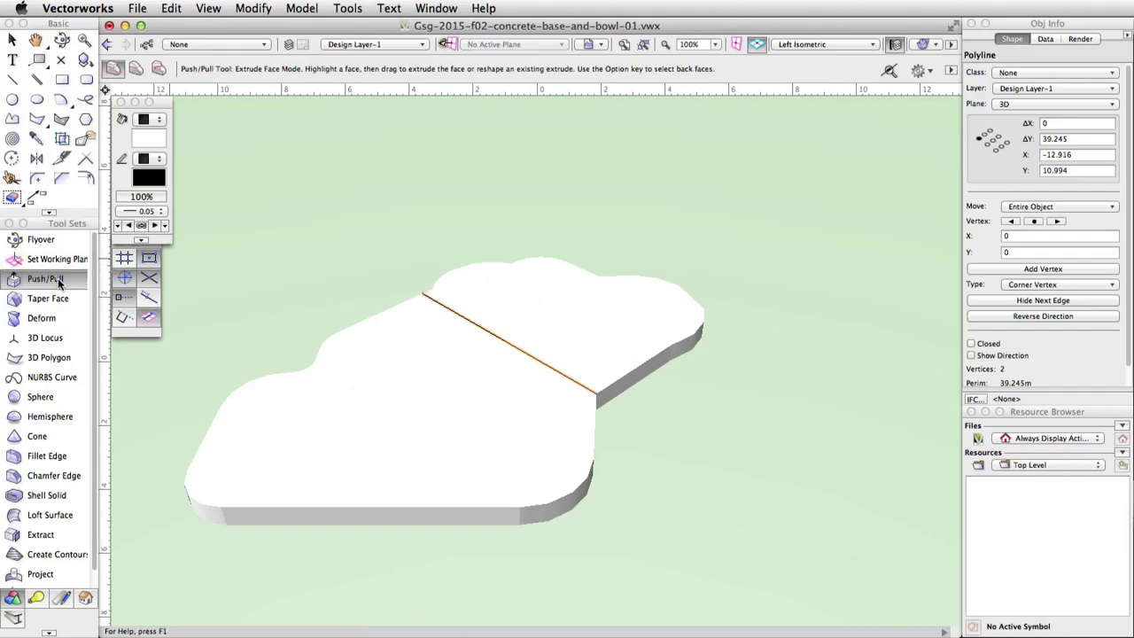
{"action": "left_click", "coordinate": [159, 69]}
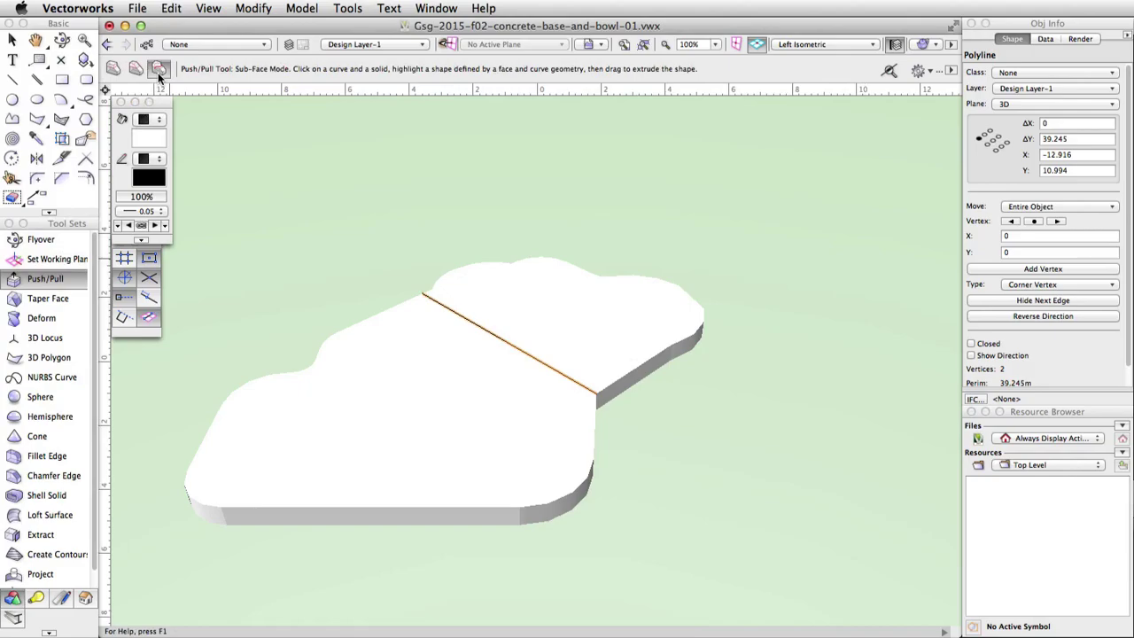
{"action": "left_click", "coordinate": [455, 317]}
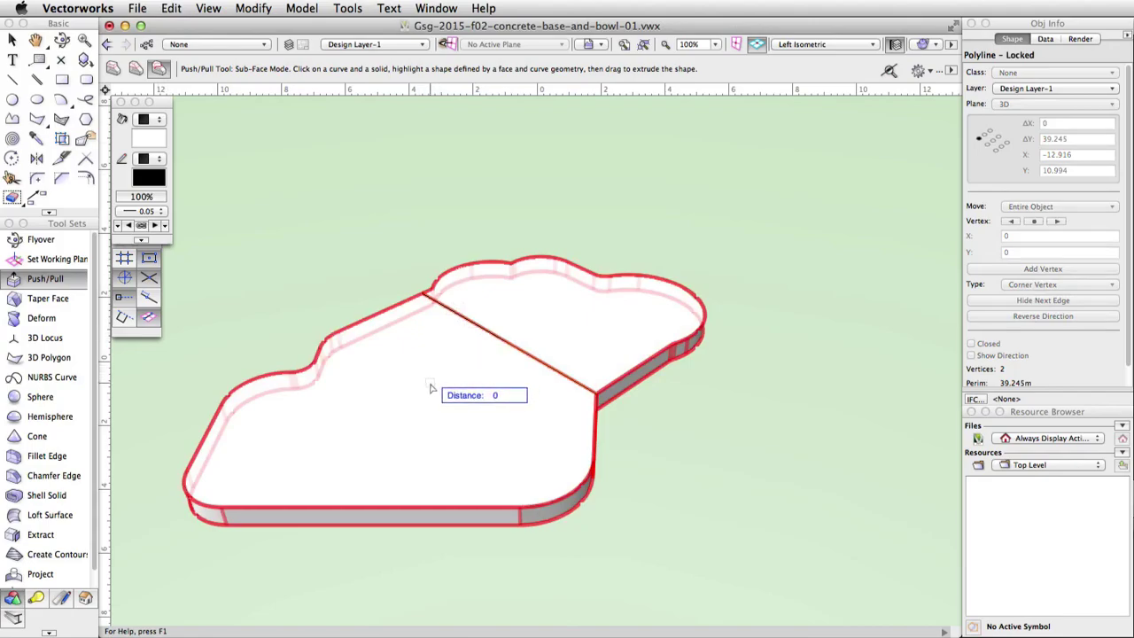
{"action": "left_click", "coordinate": [430, 387]}
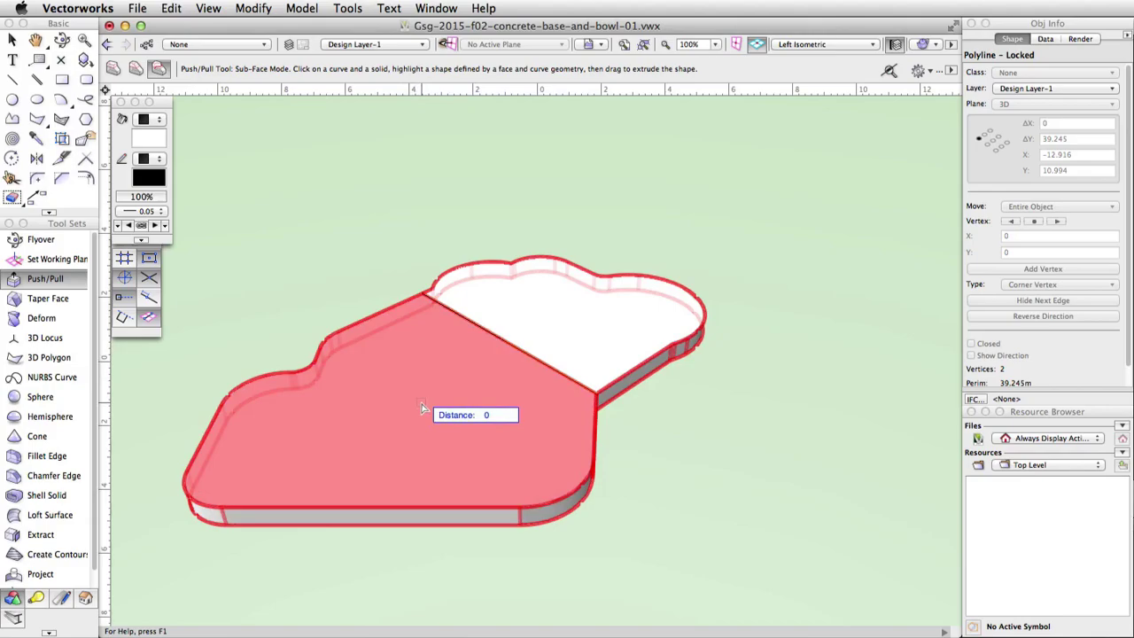
{"action": "left_click", "coordinate": [423, 408]}
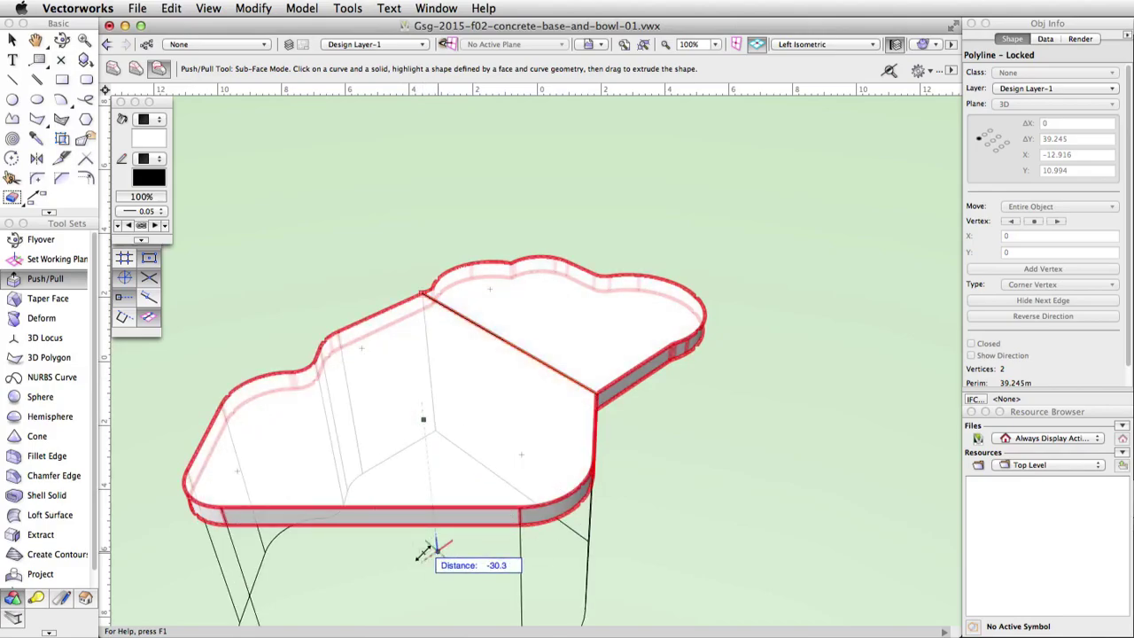
{"action": "key", "text": "Tab"}
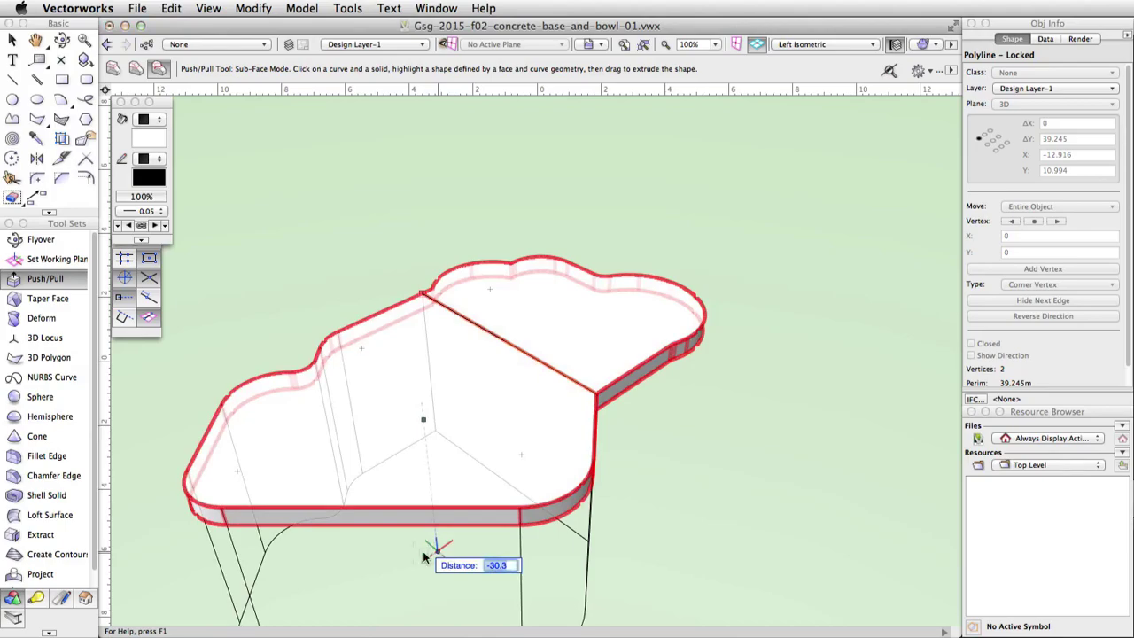
{"action": "type", "text": "-1.5"}
{"action": "key", "text": "Return"}
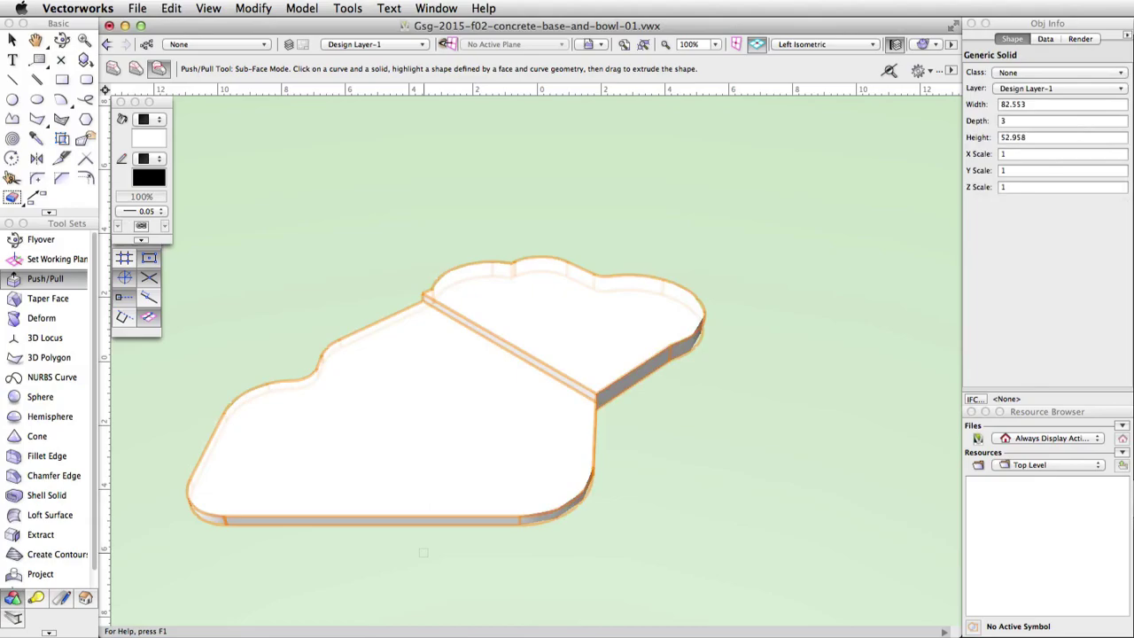
- In Top view, draw an S-shaped Point on Arc polyline about 10 by 50 m across the lowered face, from its upper edge to the lower rounded corner
{"action": "left_click", "coordinate": [872, 45]}
{"action": "left_click", "coordinate": [869, 79]}
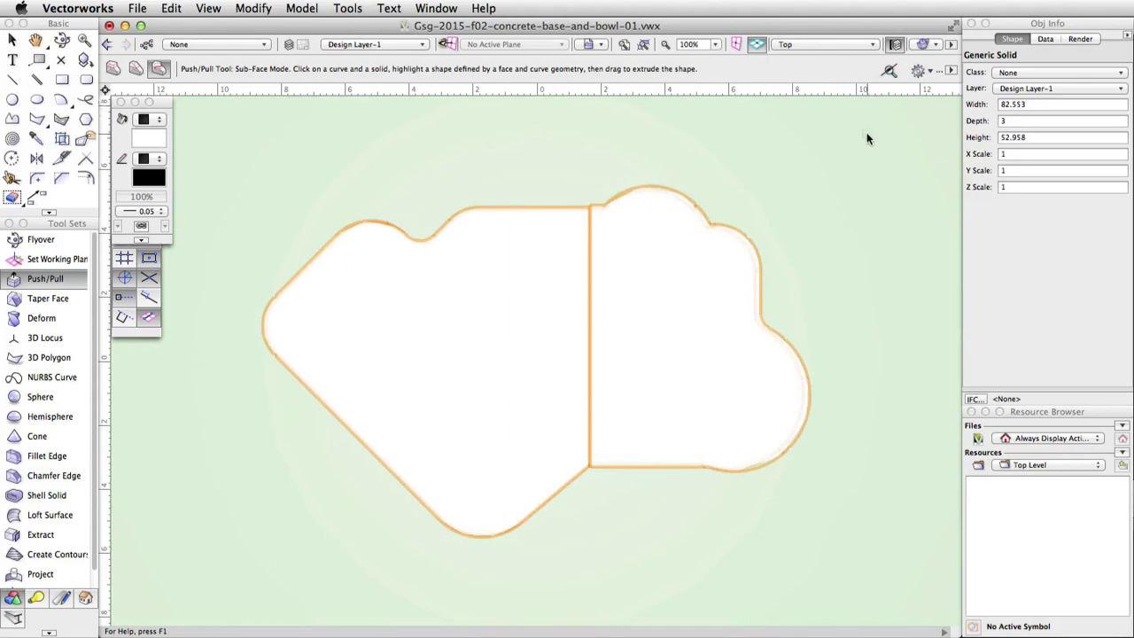
{"action": "left_click", "coordinate": [18, 116]}
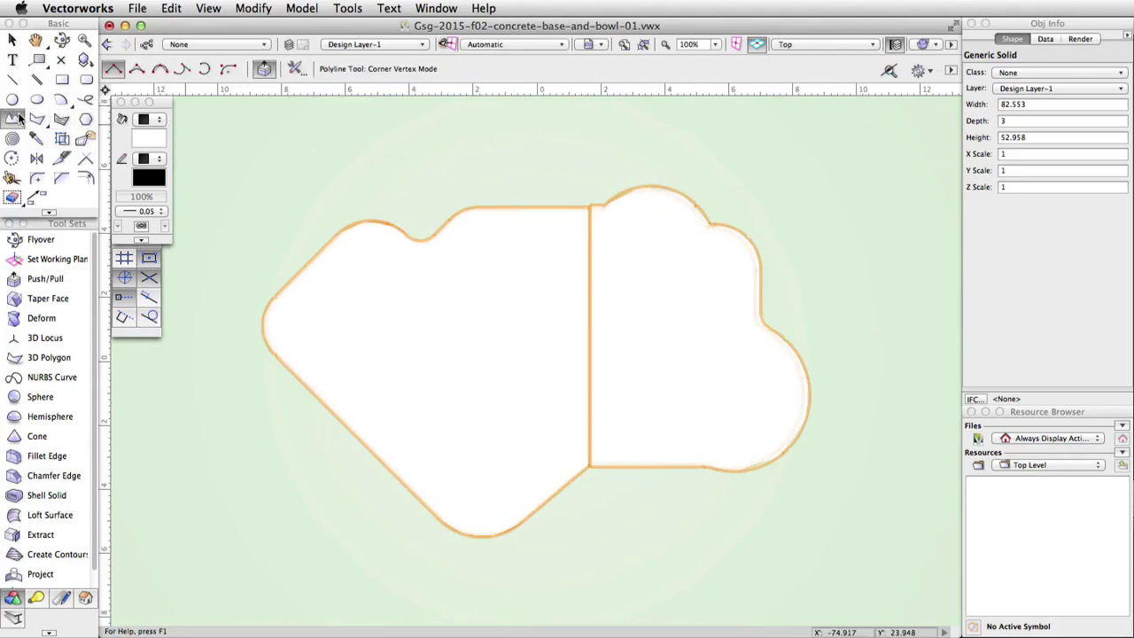
{"action": "left_click", "coordinate": [203, 68]}
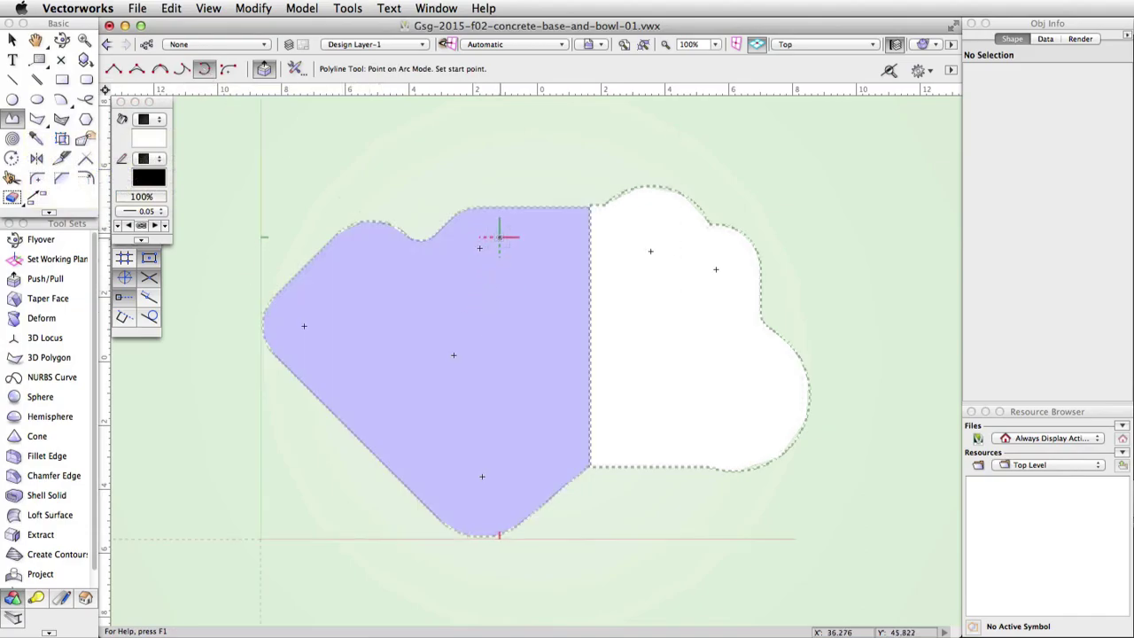
{"action": "left_click", "coordinate": [479, 207]}
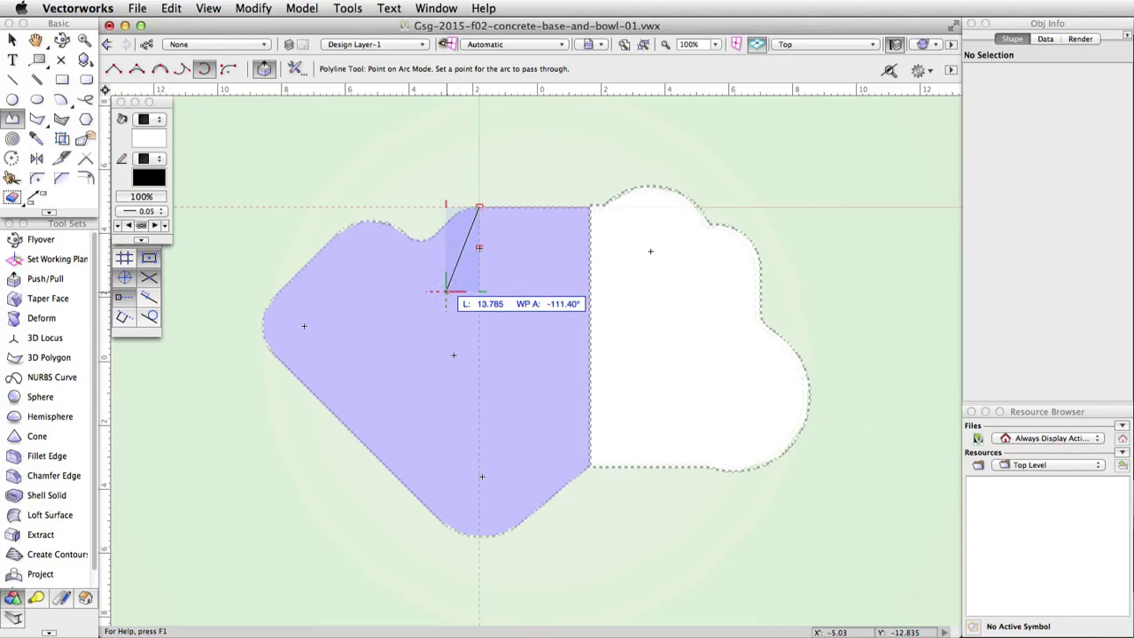
{"action": "left_click", "coordinate": [446, 291]}
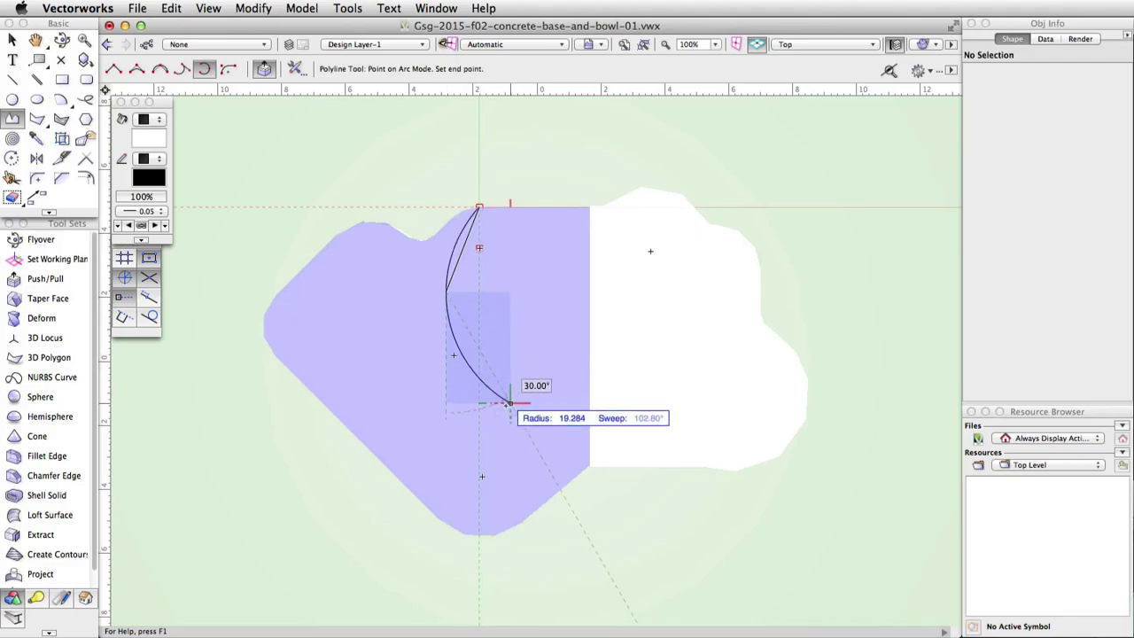
{"action": "left_click", "coordinate": [492, 405]}
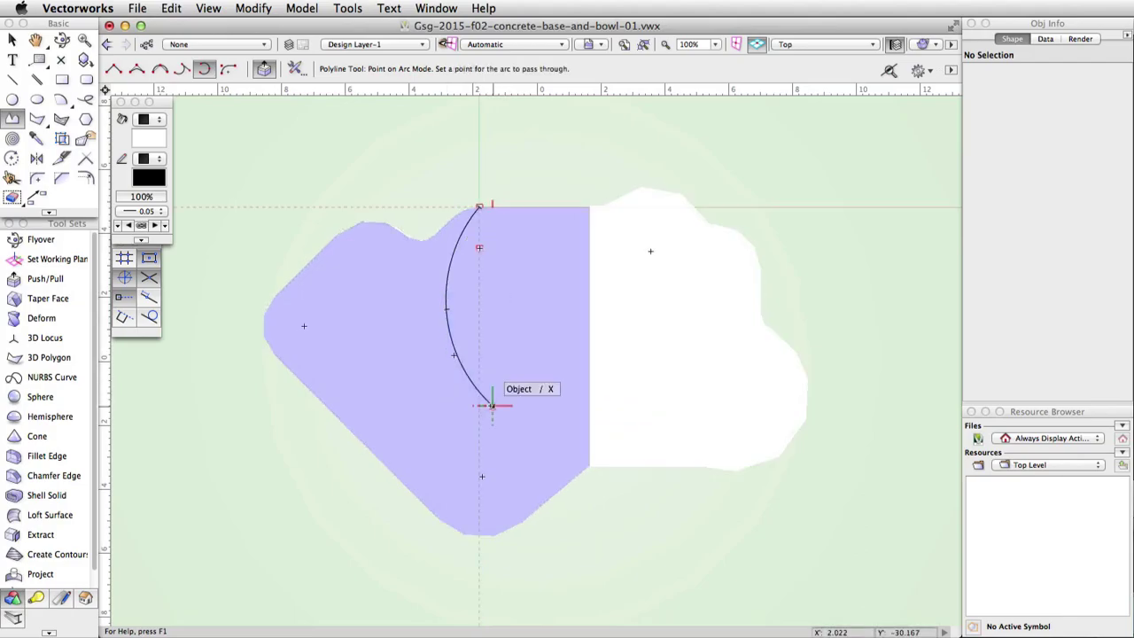
{"action": "left_click", "coordinate": [513, 469]}
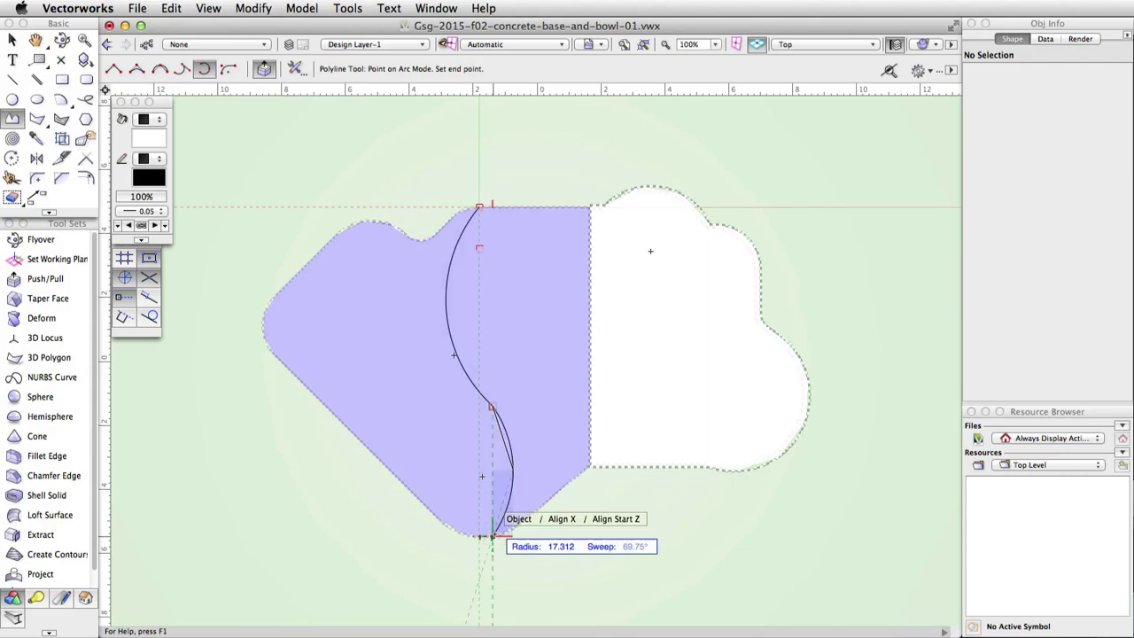
{"action": "double_click", "coordinate": [493, 536]}
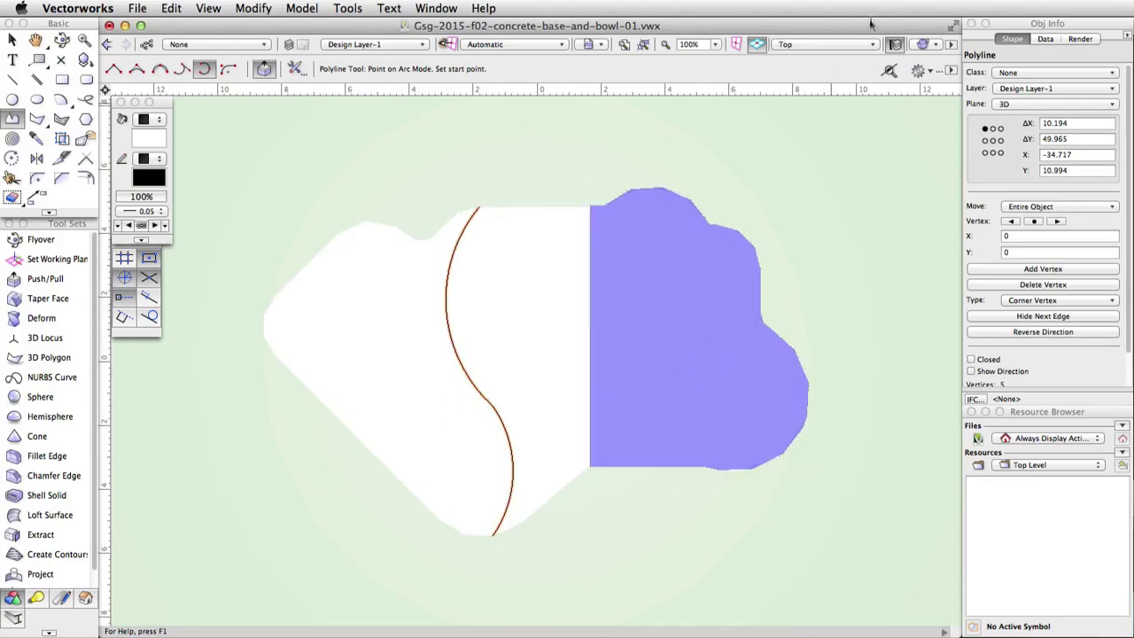
- In Left Isometric view, lower the top face on the outer side of the S-shaped curve by -1.2 m using Push/Pull Sub-Face mode
{"action": "left_click", "coordinate": [872, 45]}
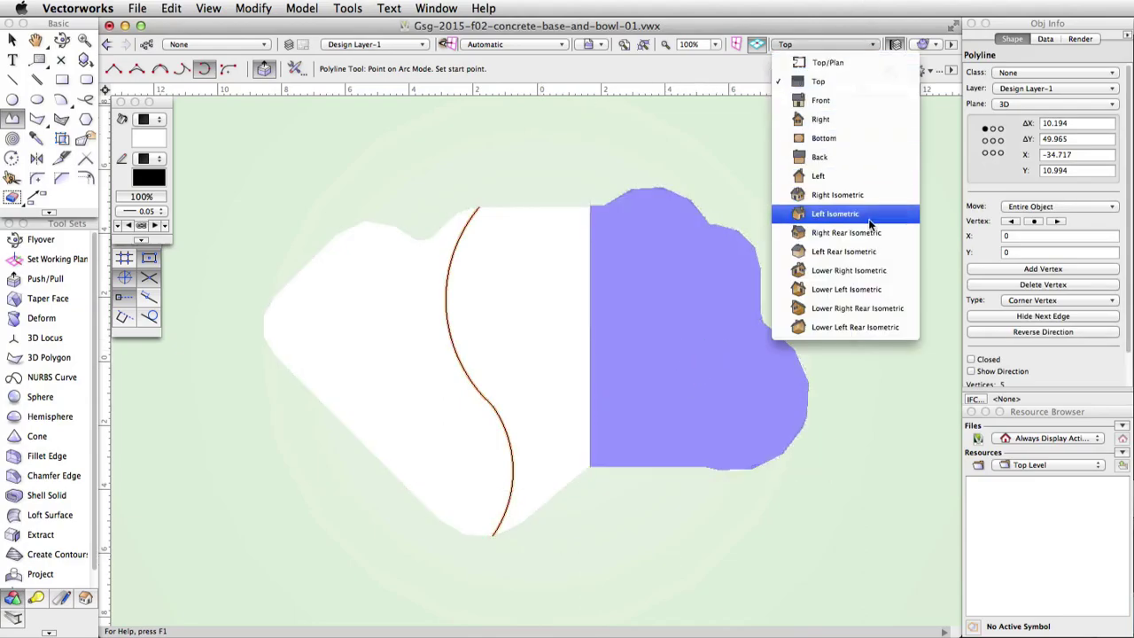
{"action": "left_click", "coordinate": [836, 214]}
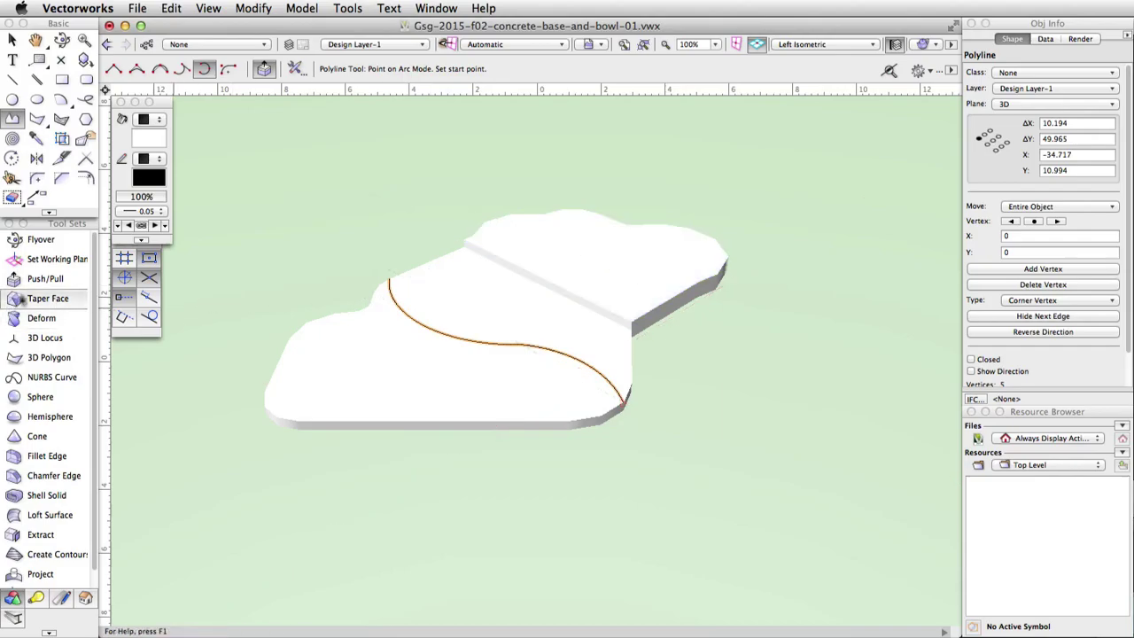
{"action": "left_click", "coordinate": [44, 278]}
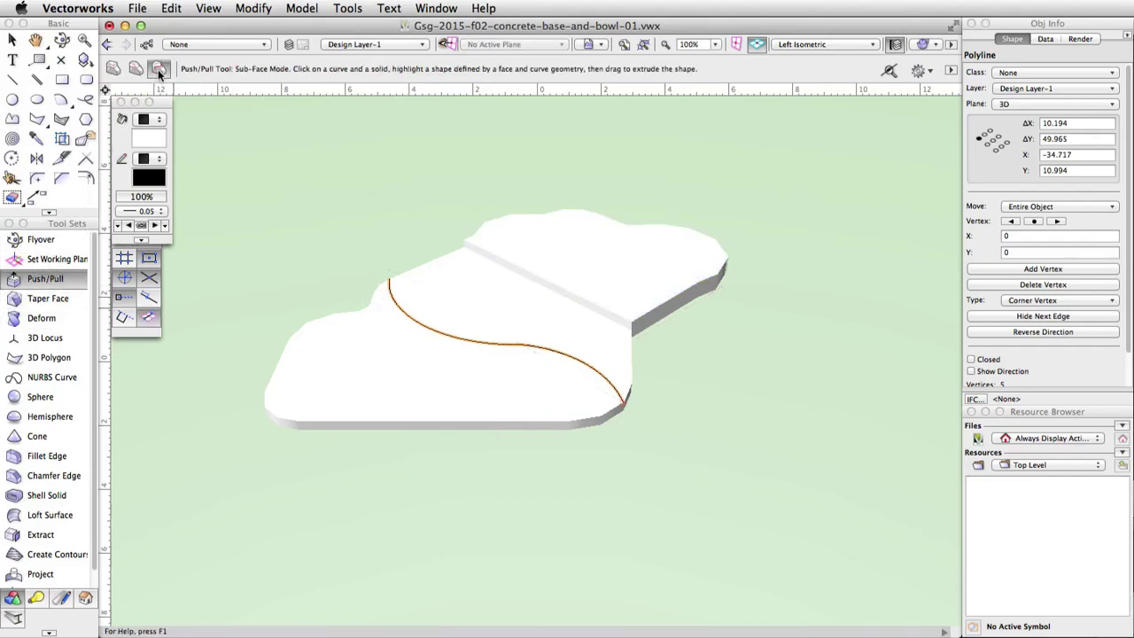
{"action": "left_click", "coordinate": [410, 325]}
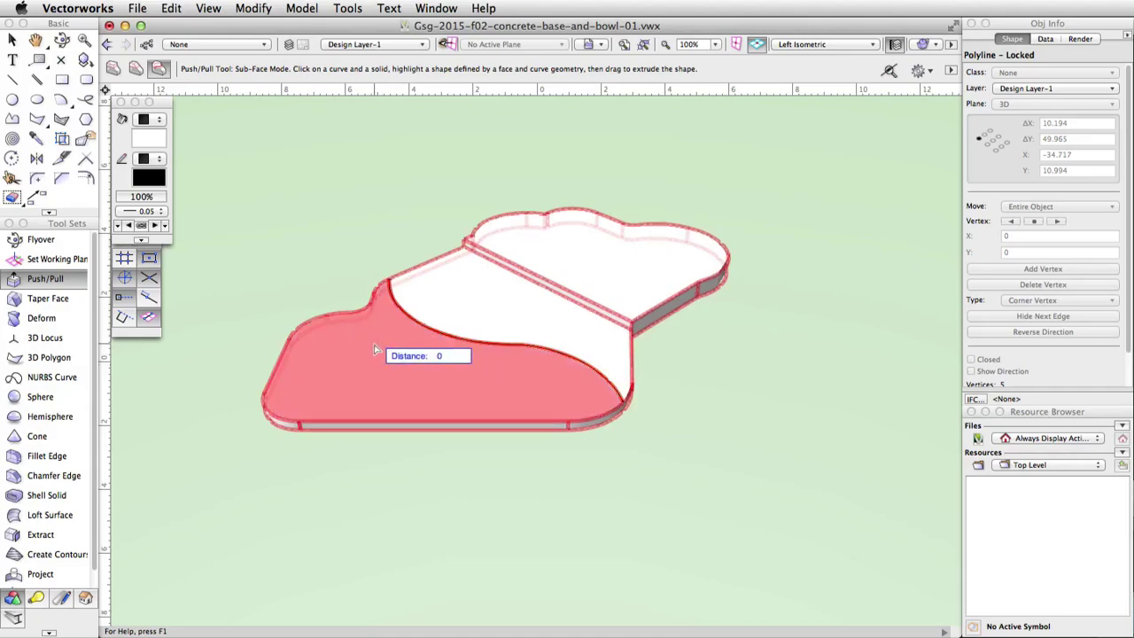
{"action": "left_click_drag", "start_coordinate": [373, 345], "coordinate": [383, 461]}
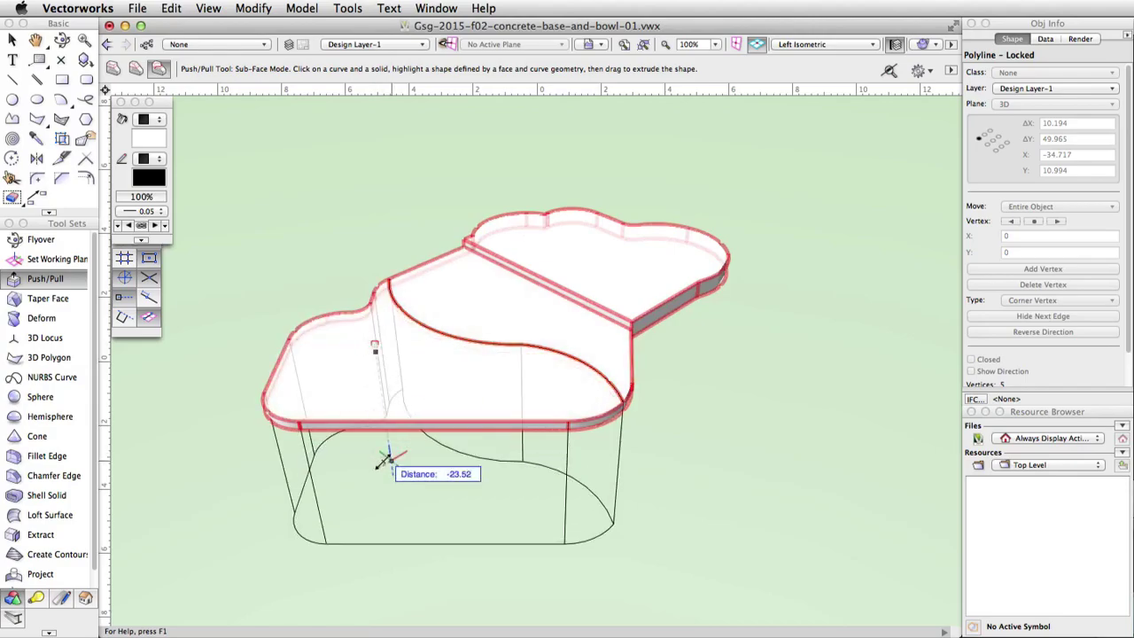
{"action": "key", "text": "Tab"}
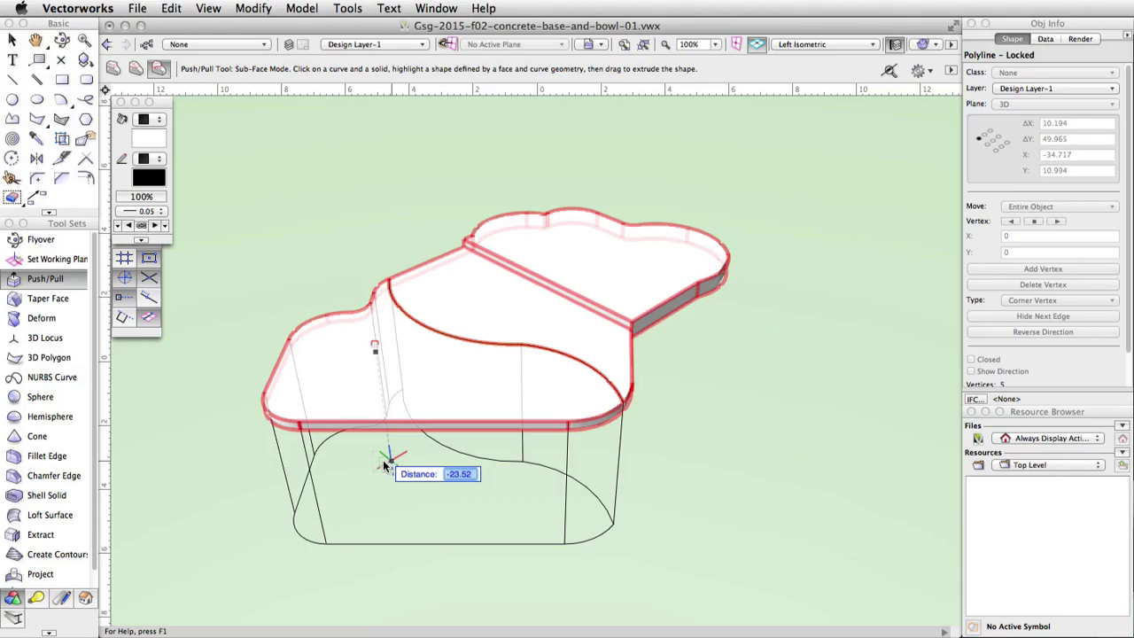
{"action": "type", "text": "-1.2"}
{"action": "key", "text": "Return"}
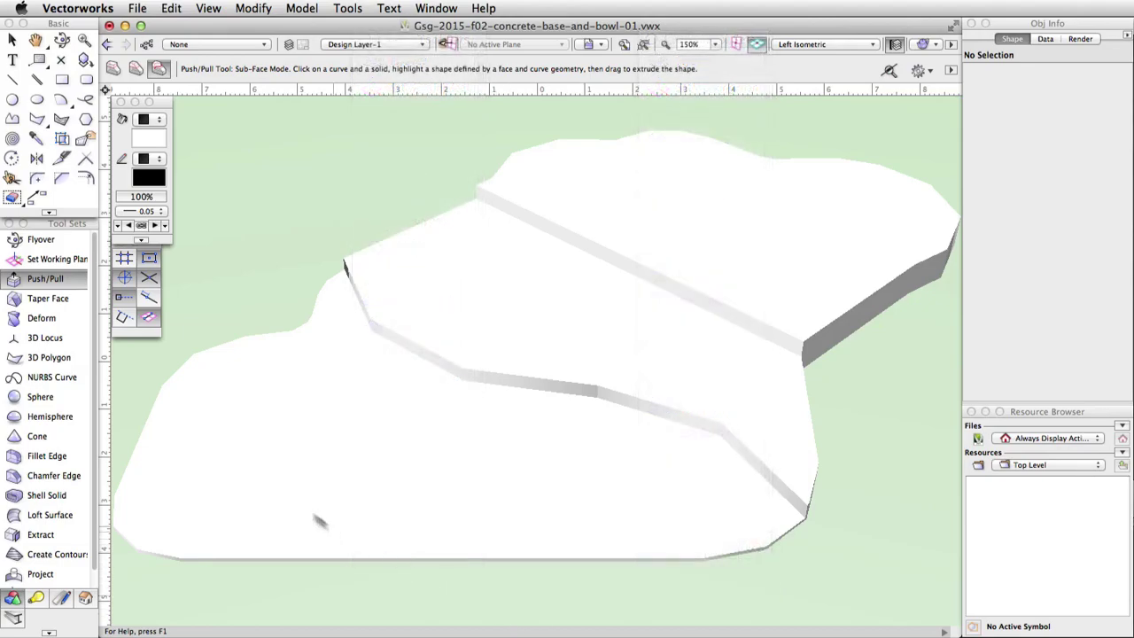
- Taper the straight vertical step face by about -68° into a ramp, using the highest top face as the axis plane
{"action": "left_click", "coordinate": [40, 299]}
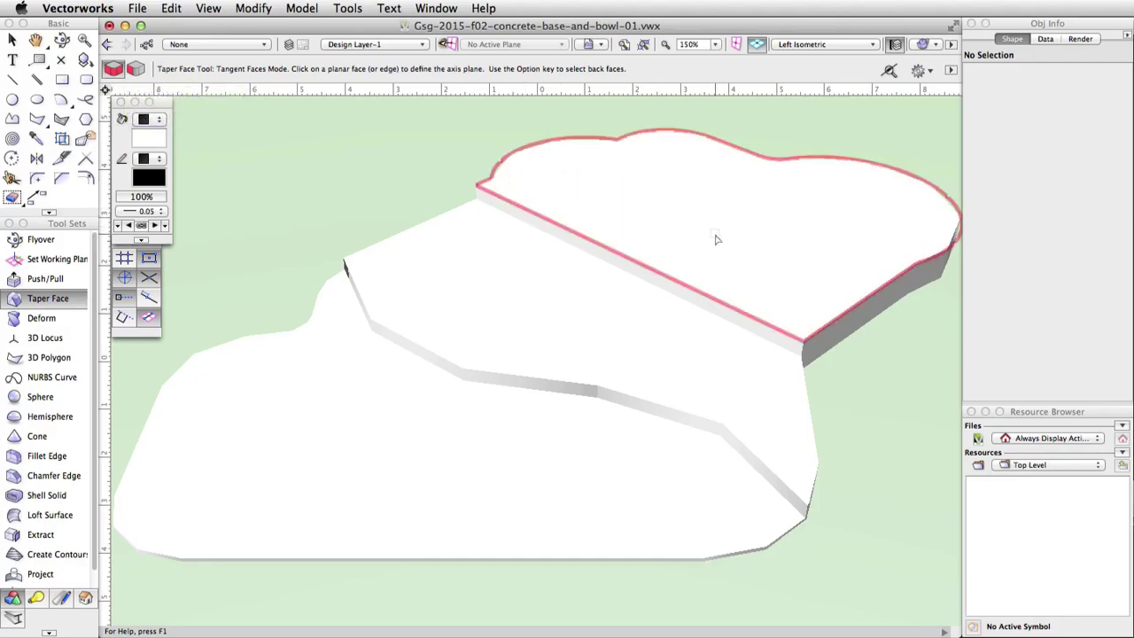
{"action": "left_click", "coordinate": [767, 261]}
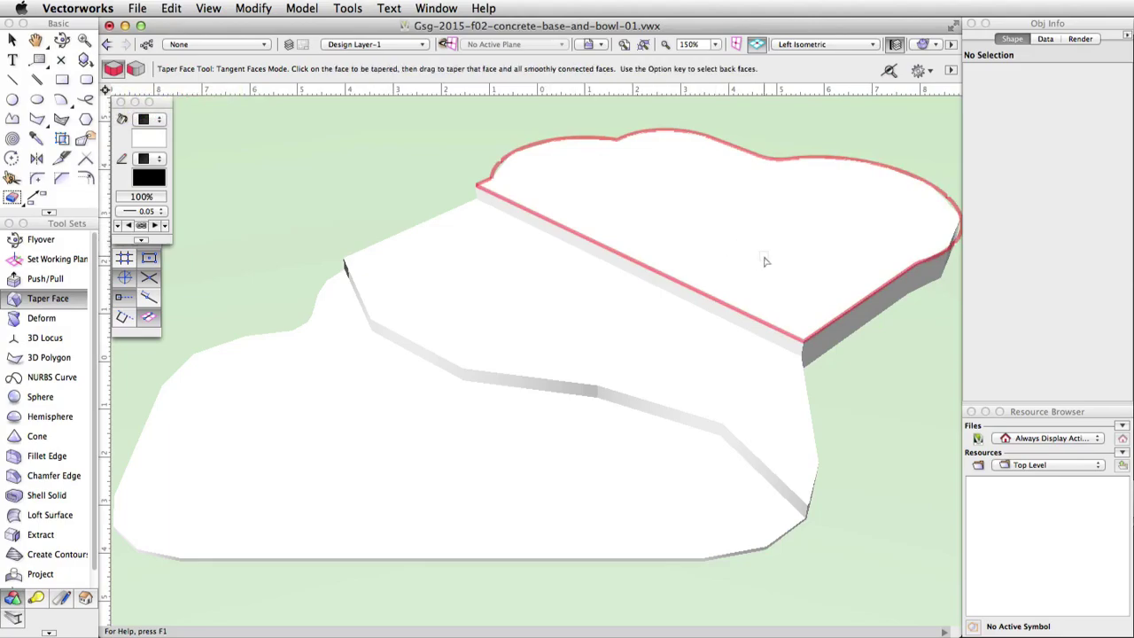
{"action": "left_click", "coordinate": [761, 335]}
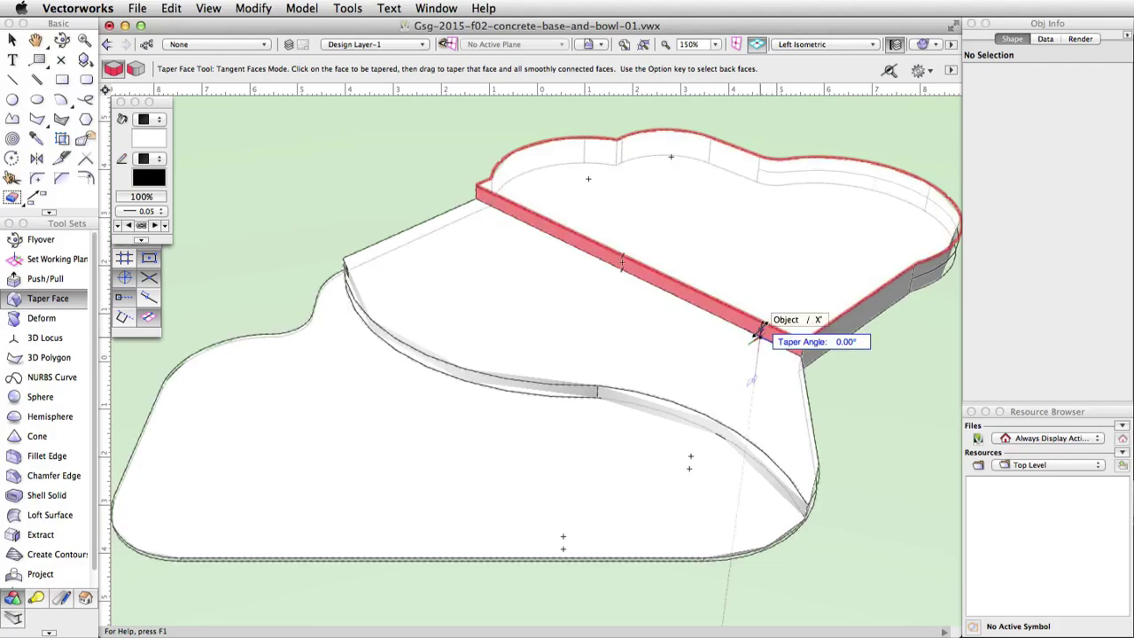
{"action": "left_click_drag", "start_coordinate": [760, 332], "coordinate": [710, 380]}
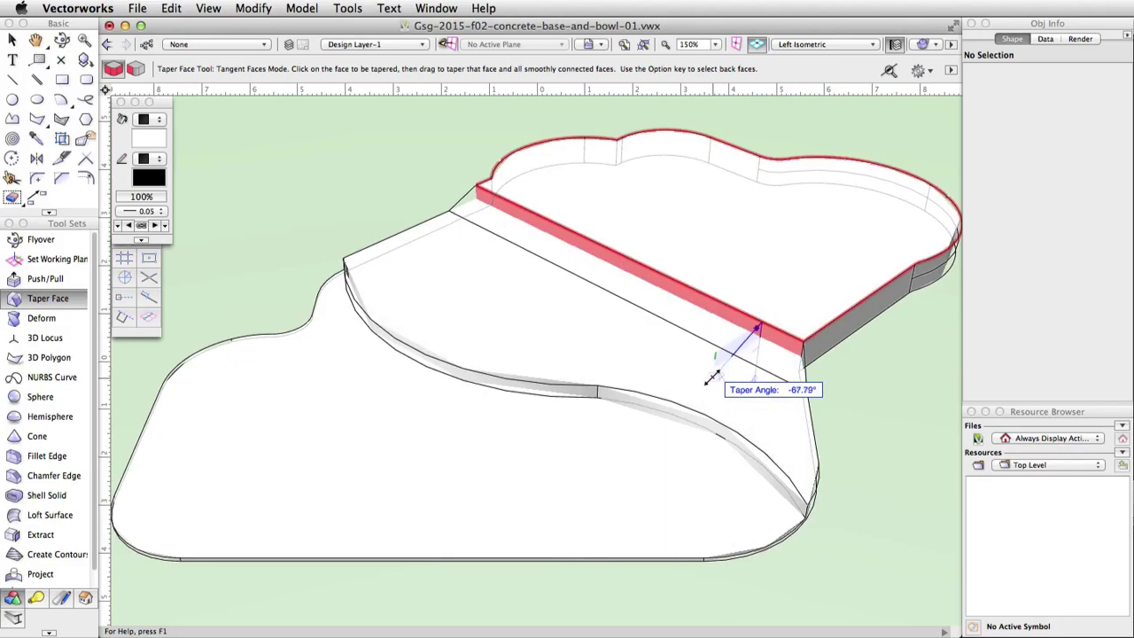
{"action": "left_click_drag", "start_coordinate": [709, 380], "coordinate": [711, 378]}
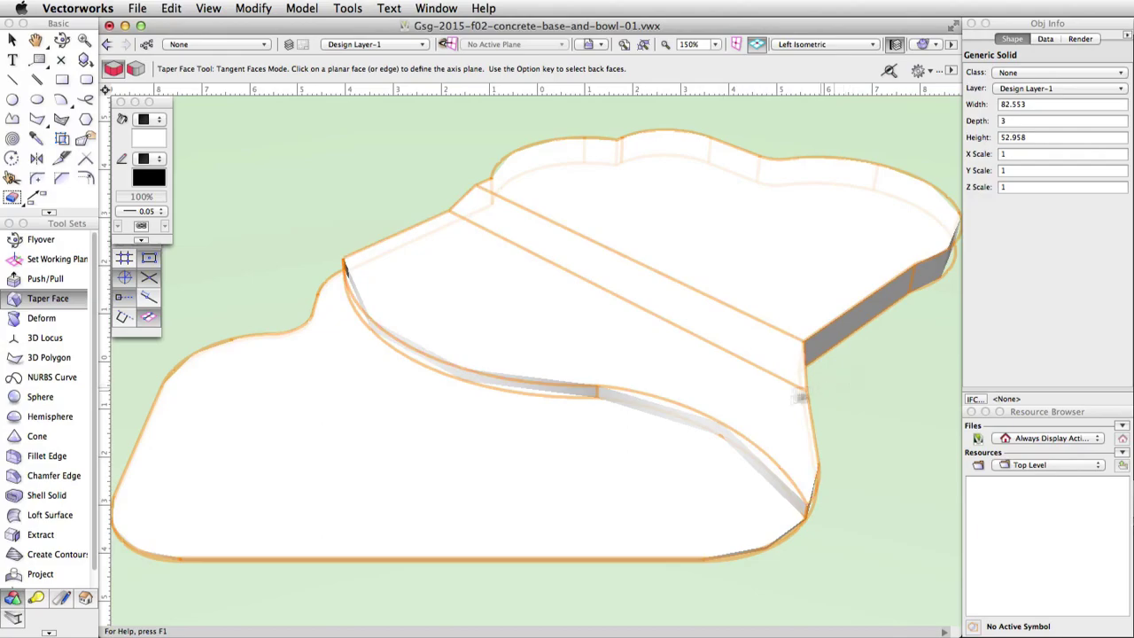
- Fillet the lower edge of the S-shaped step with a constant radius of 4 m, with tangent entities selected
{"action": "left_click", "coordinate": [47, 456]}
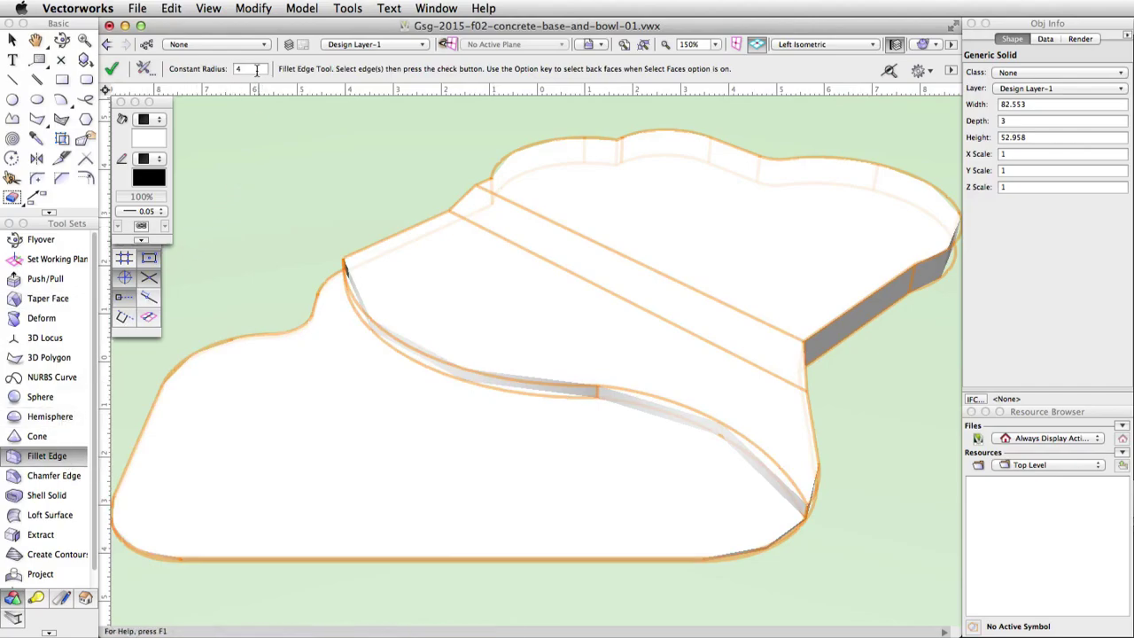
{"action": "left_click", "coordinate": [145, 69]}
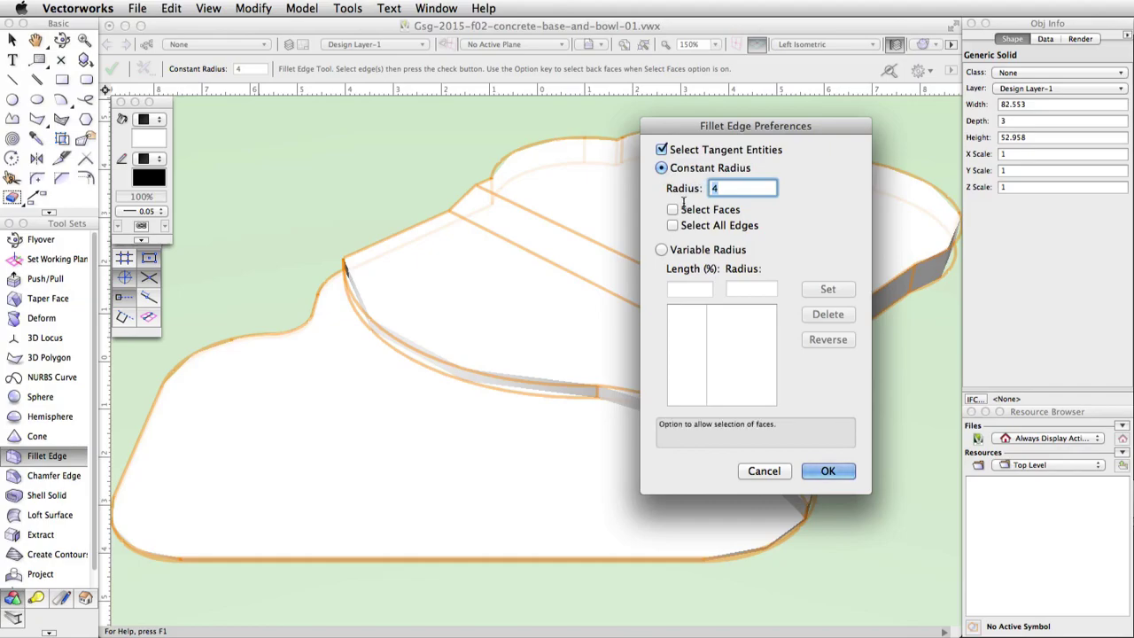
{"action": "left_click", "coordinate": [827, 472]}
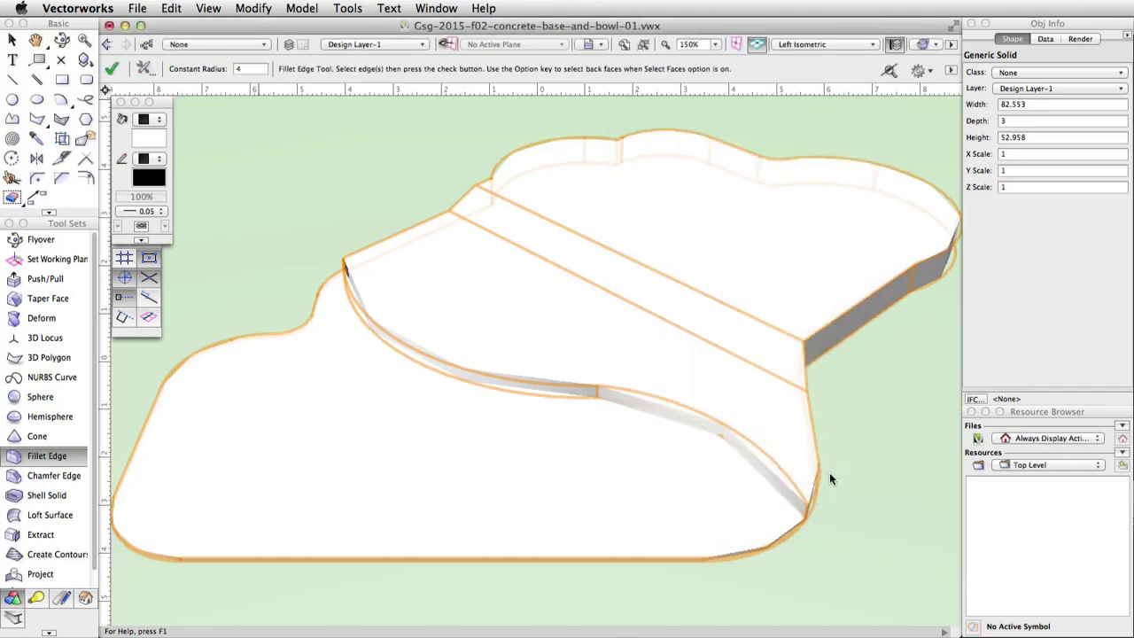
{"action": "left_click", "coordinate": [526, 399]}
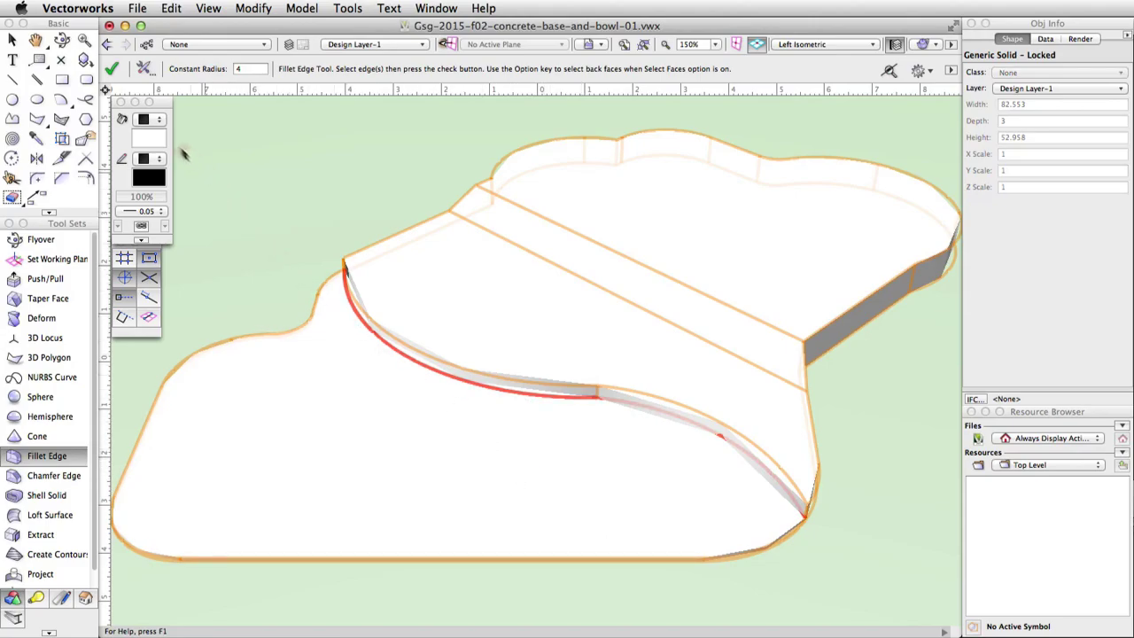
{"action": "left_click", "coordinate": [112, 71]}
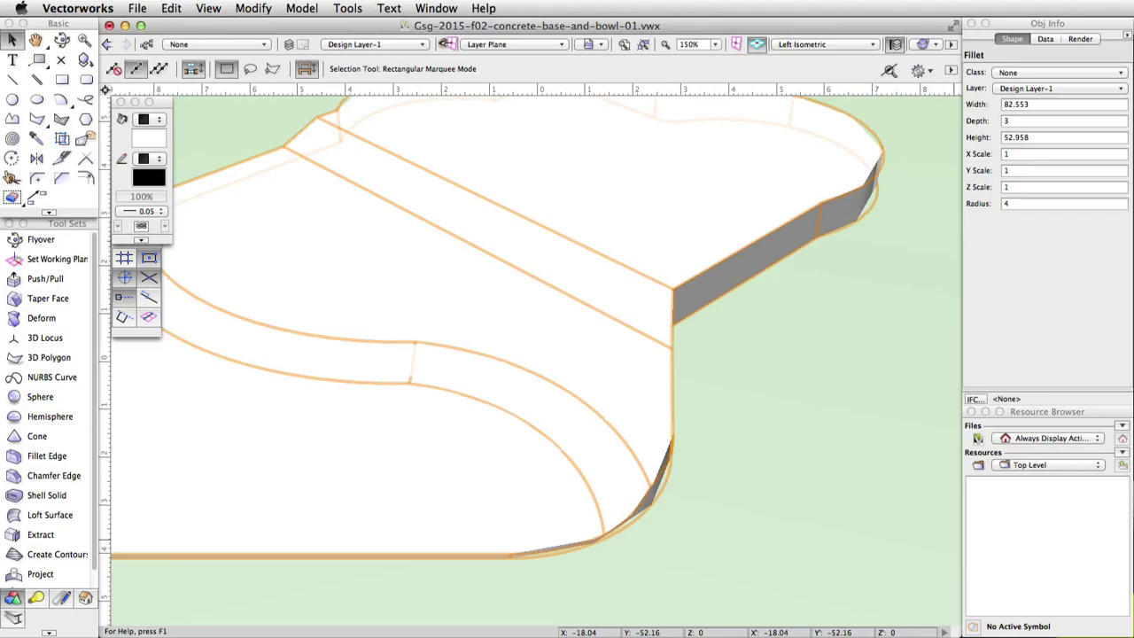
- Set the OpenGL rendering detail to Very High
{"action": "key", "text": "super+alt+shift+g"}
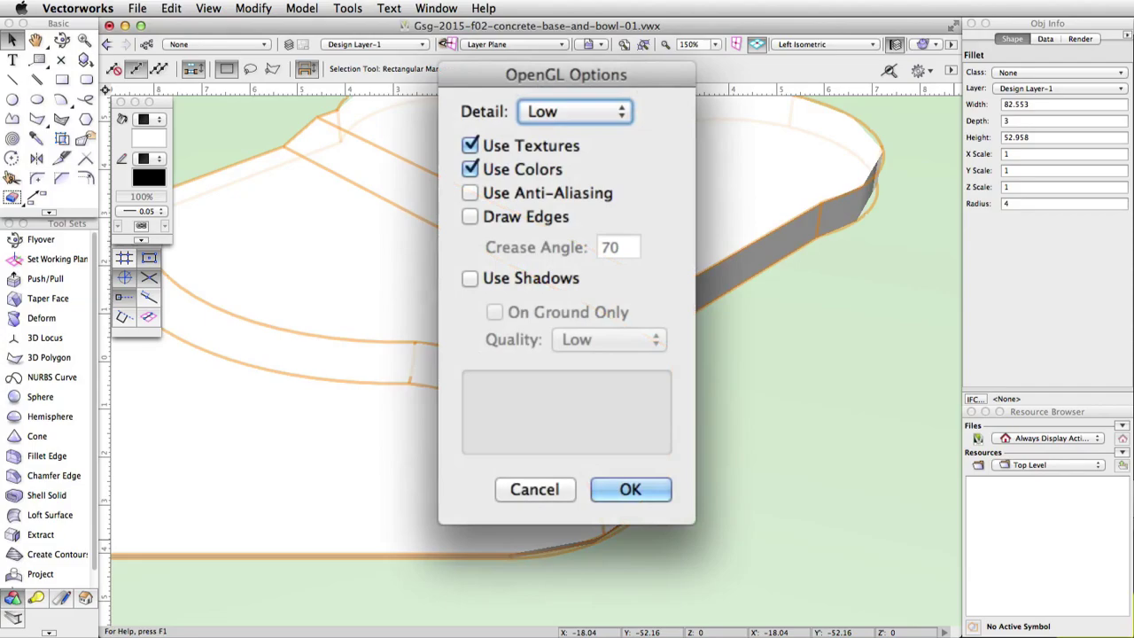
{"action": "key", "text": "Return"}
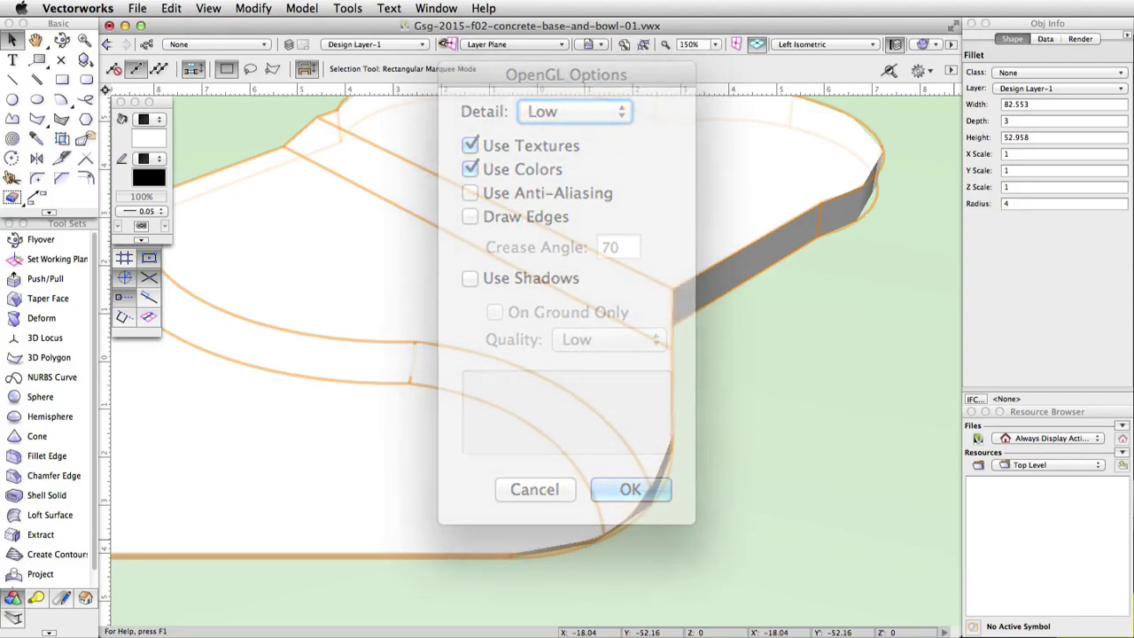
{"action": "left_click", "coordinate": [934, 43]}
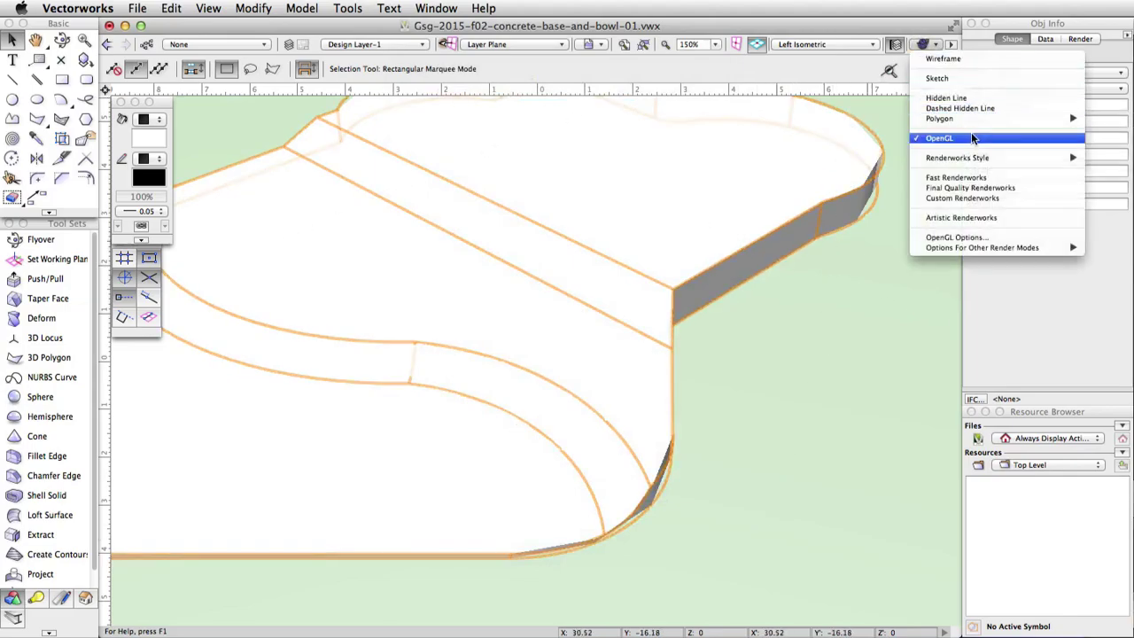
{"action": "left_click", "coordinate": [993, 238]}
{"action": "left_click_drag", "start_coordinate": [802, 144], "coordinate": [611, 142]}
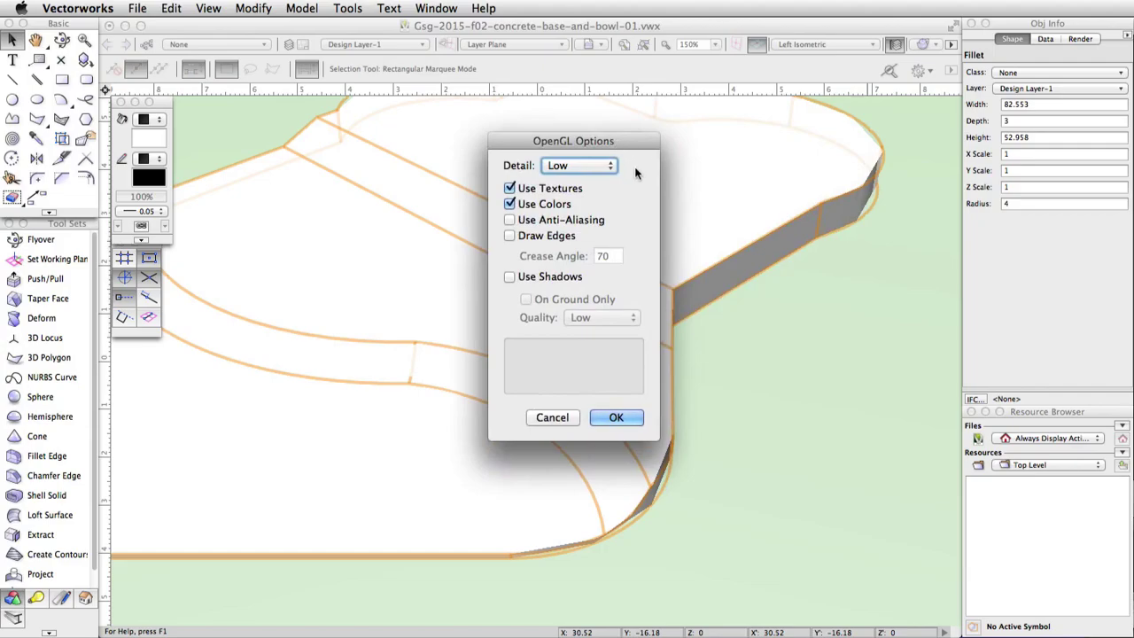
{"action": "left_click", "coordinate": [608, 166]}
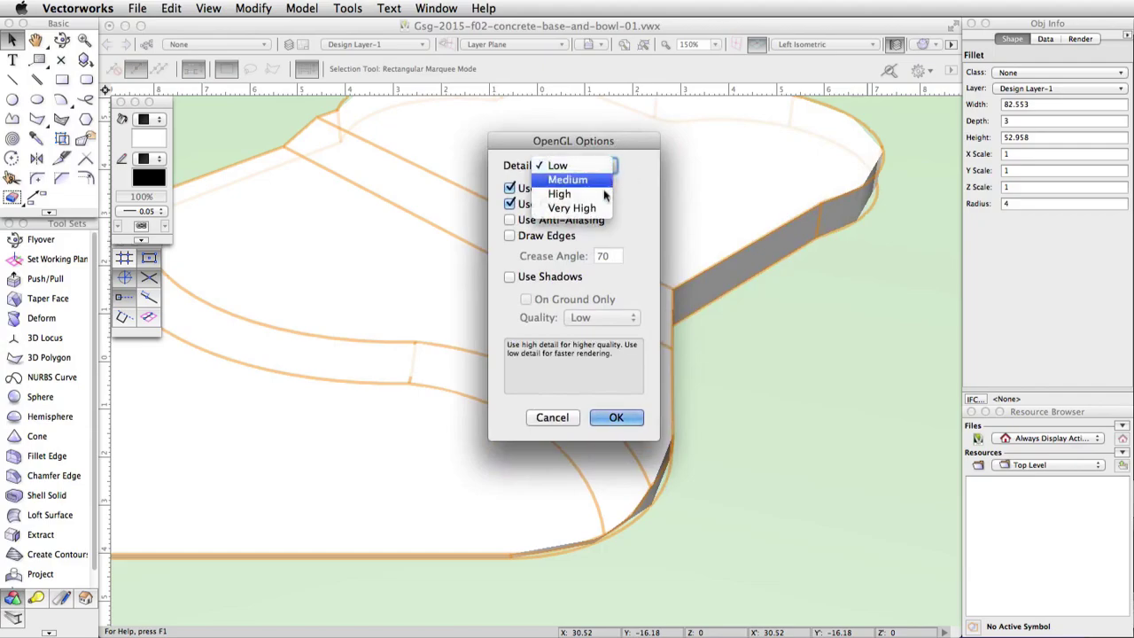
{"action": "left_click", "coordinate": [600, 209]}
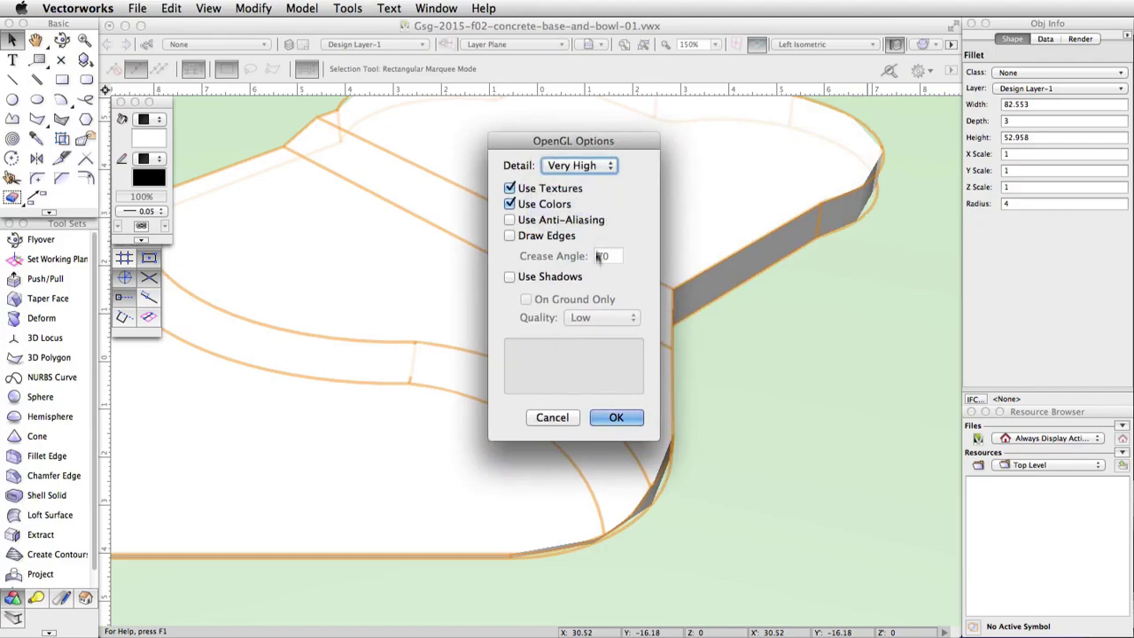
{"action": "left_click", "coordinate": [611, 418]}
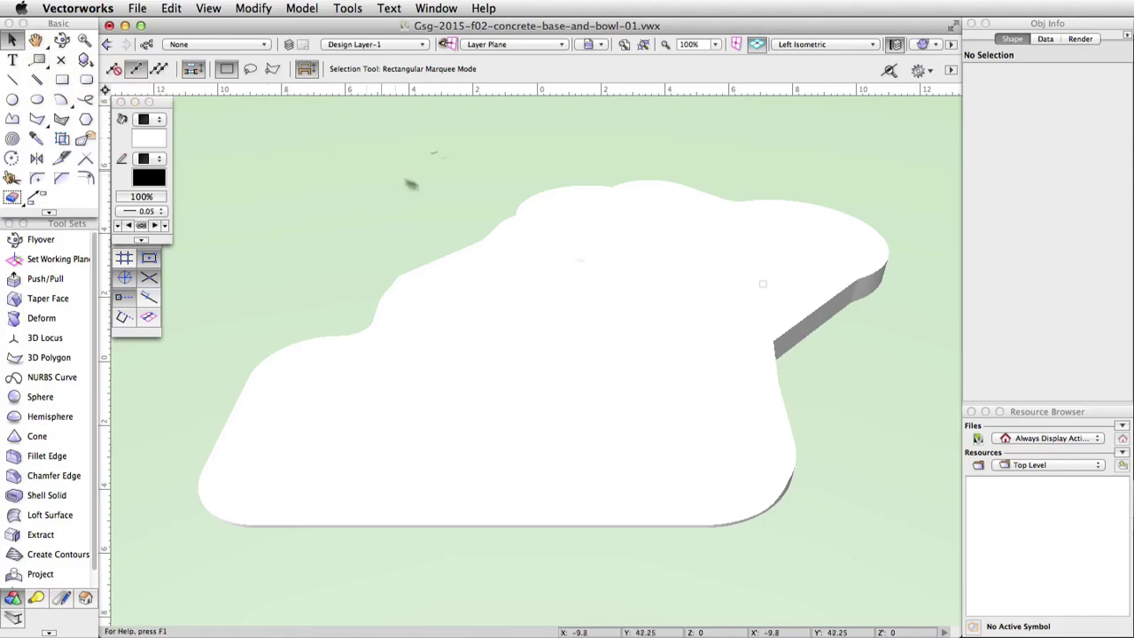
- Select the inner bowl outline hidden inside the base and move it in 3D with a Z offset of 3 m
{"action": "left_click", "coordinate": [727, 279]}
{"action": "key", "text": "Escape"}
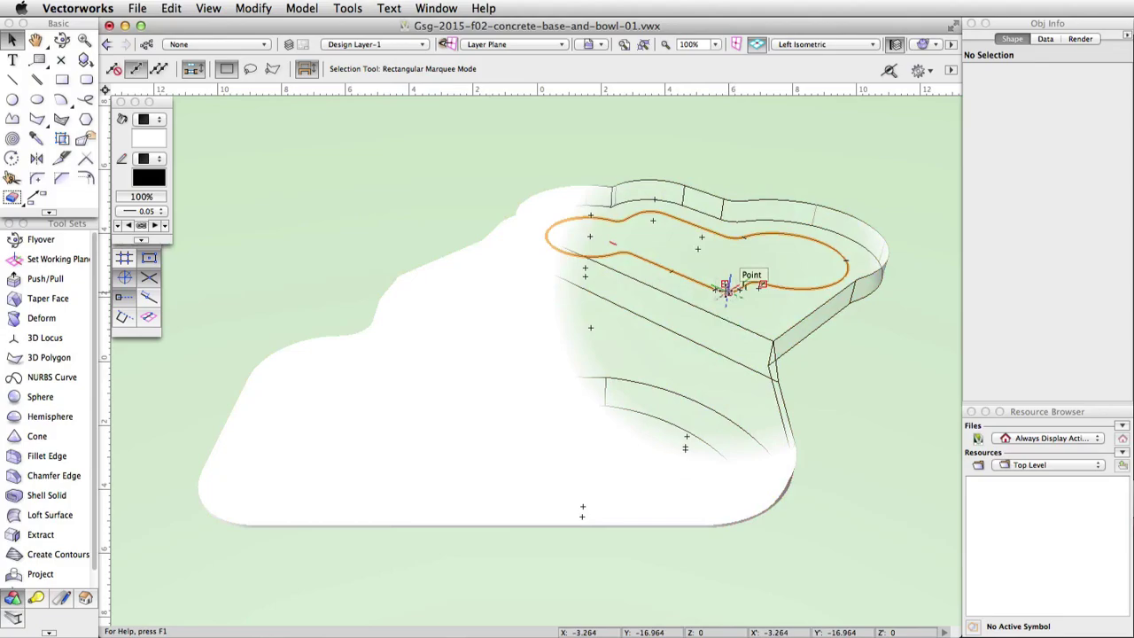
{"action": "left_click", "coordinate": [724, 288]}
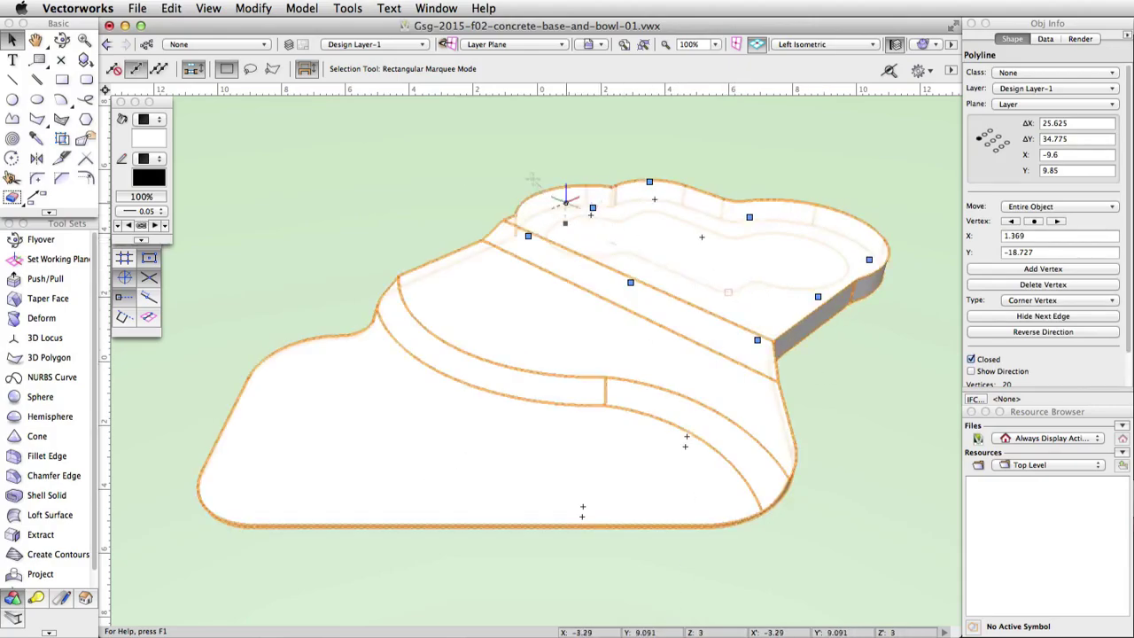
{"action": "left_click", "coordinate": [262, 10]}
{"action": "mouse_move", "coordinate": [262, 28]}
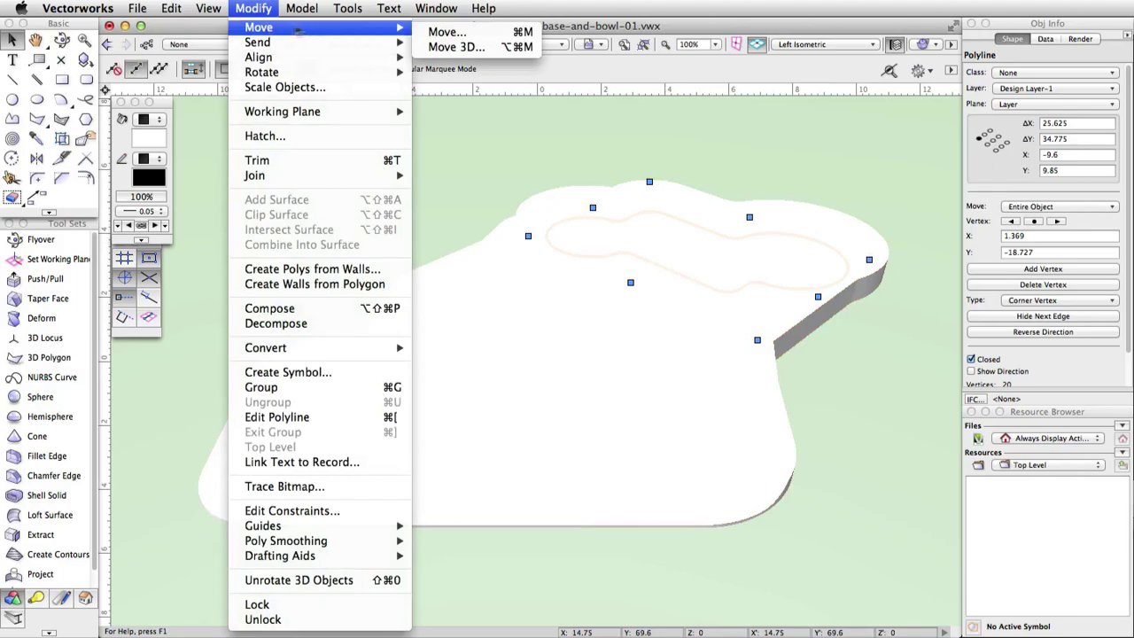
{"action": "left_click", "coordinate": [484, 45]}
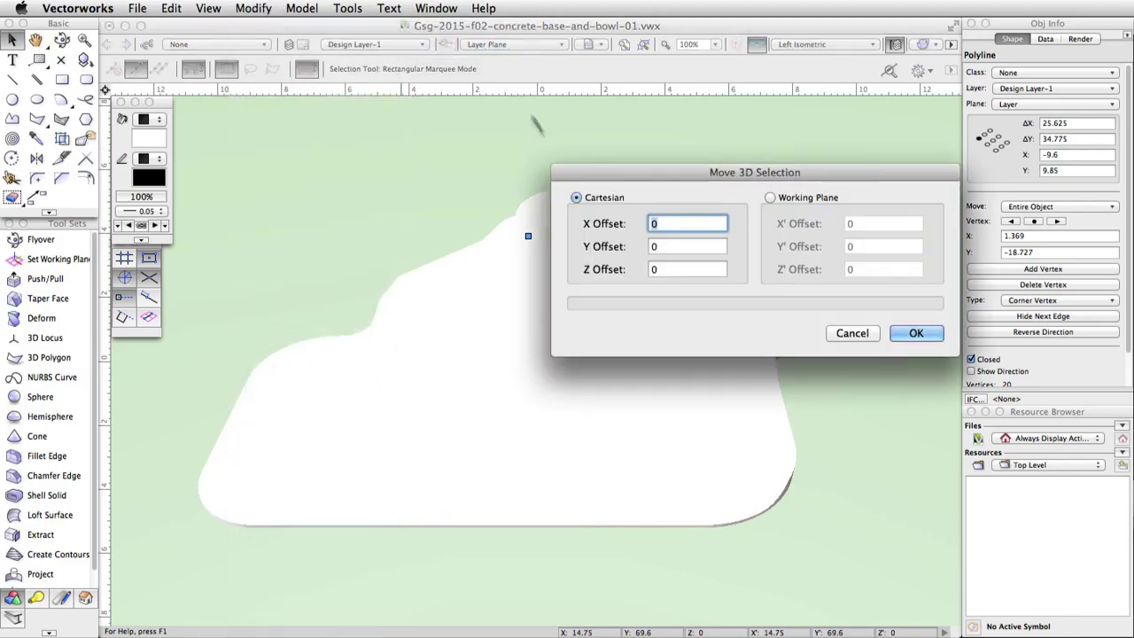
{"action": "left_click", "coordinate": [650, 269]}
{"action": "type", "text": "3"}
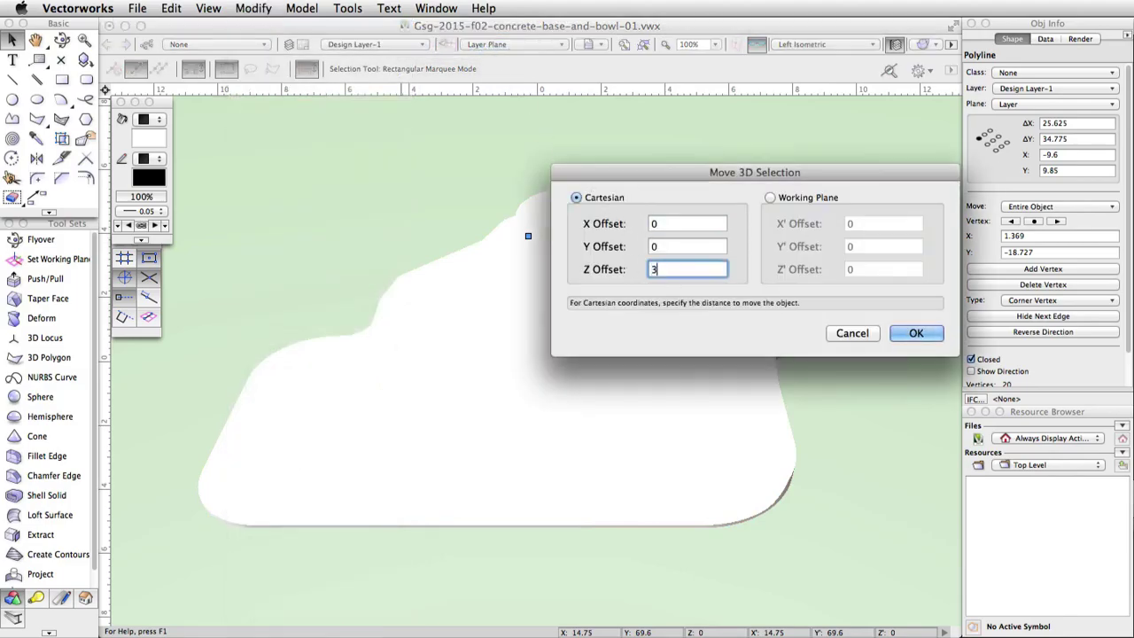
{"action": "left_click", "coordinate": [916, 334]}
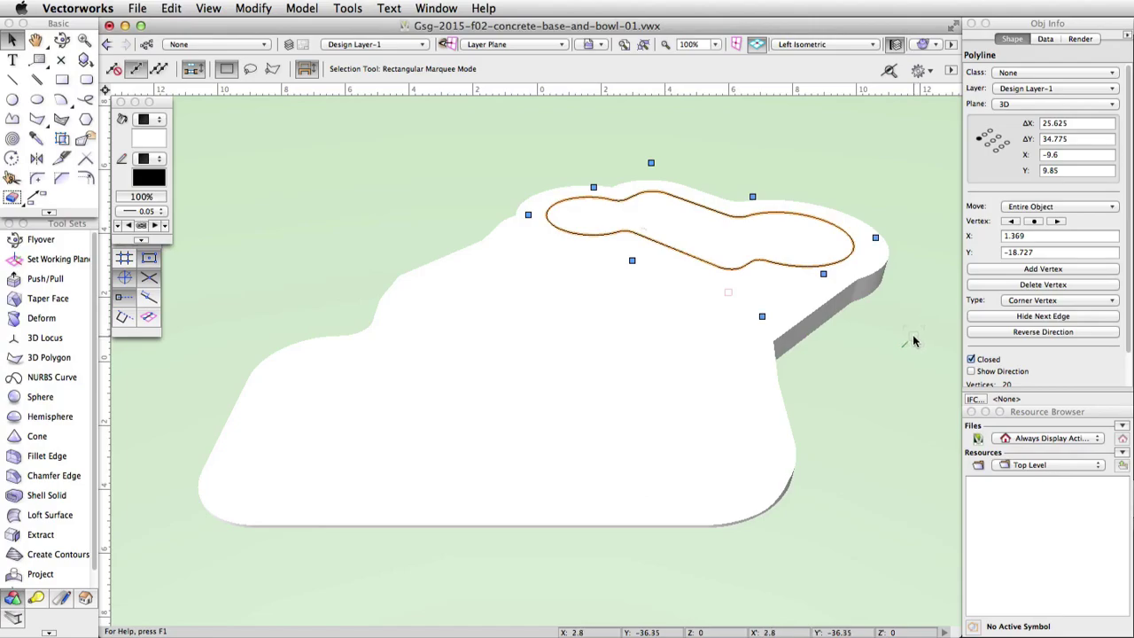
- Extrude the raised bowl outline by -2.5 m down into the base
{"action": "left_click", "coordinate": [293, 9]}
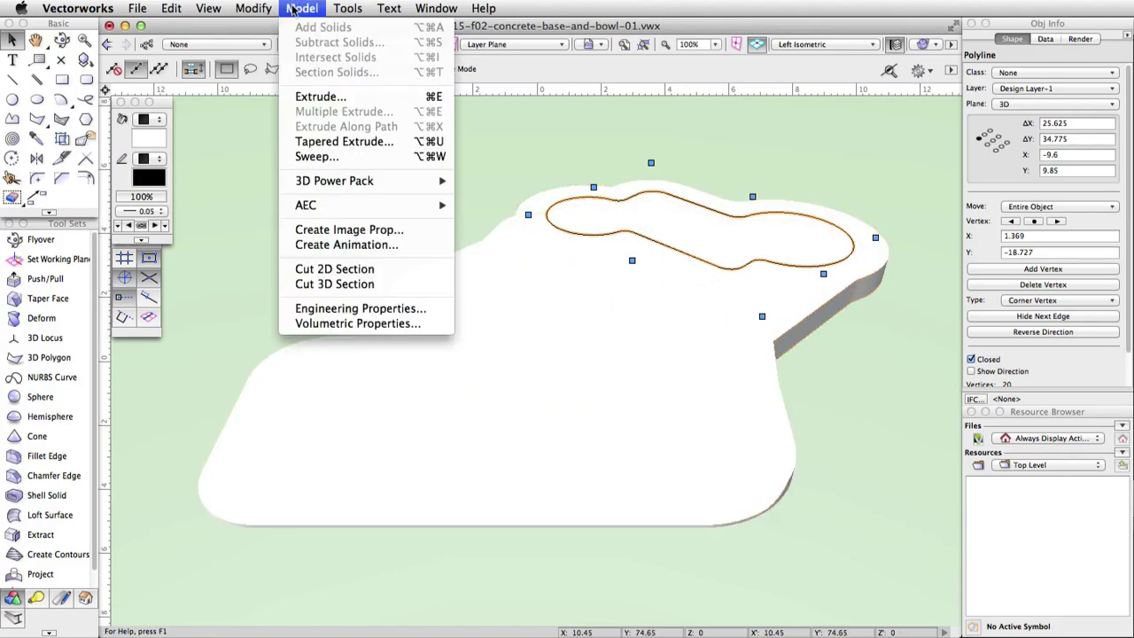
{"action": "left_click", "coordinate": [396, 98]}
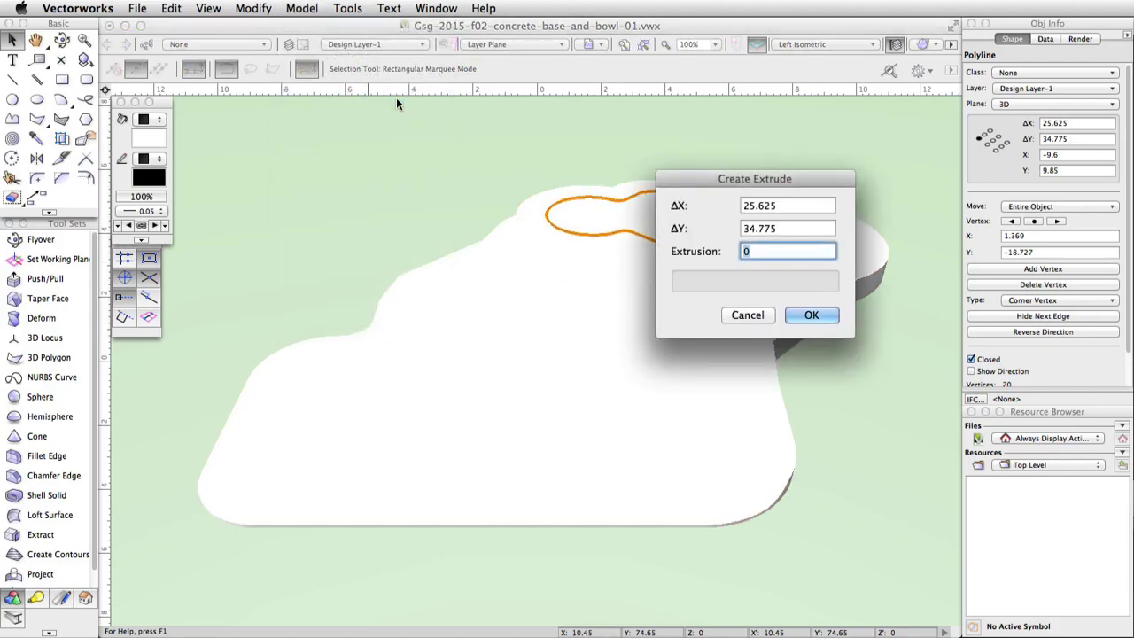
{"action": "type", "text": "-2.5"}
{"action": "left_click", "coordinate": [813, 315]}
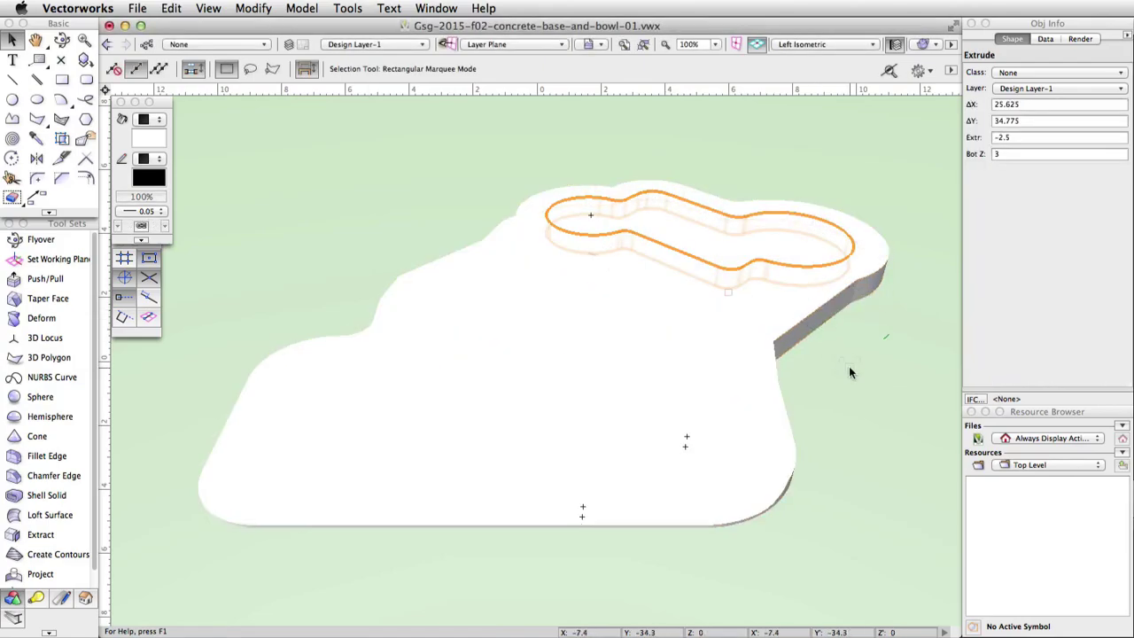
- Subtract the extruded bowl shape from the concrete base solid, without retaining the subtracting object
{"action": "left_click", "coordinate": [796, 329], "text": "shift"}
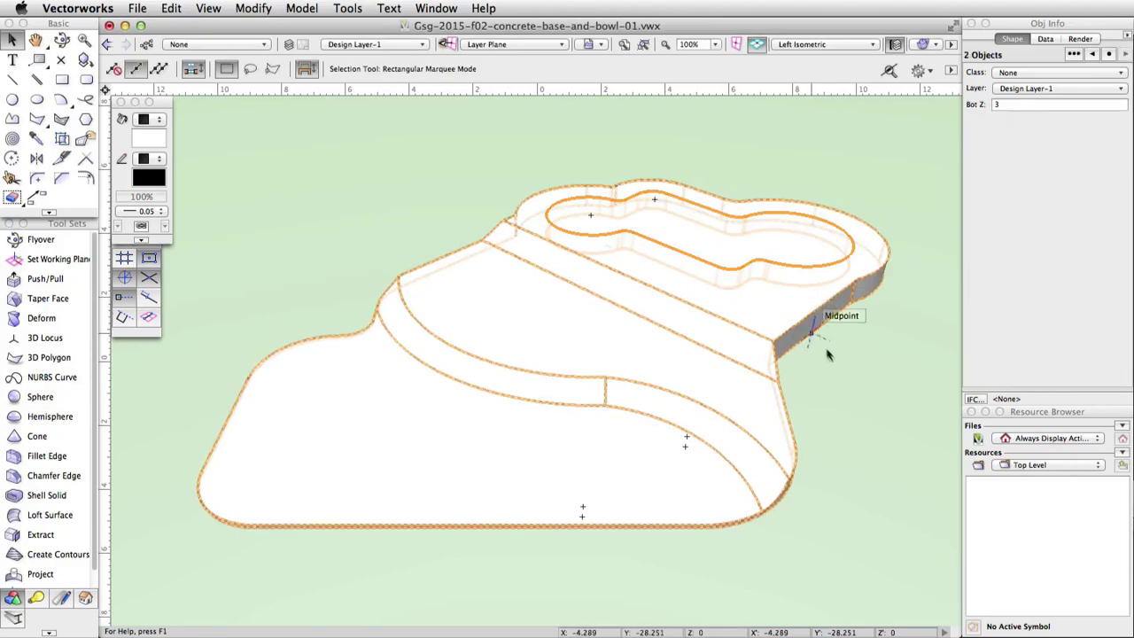
{"action": "left_click", "coordinate": [306, 9]}
{"action": "left_click", "coordinate": [397, 40]}
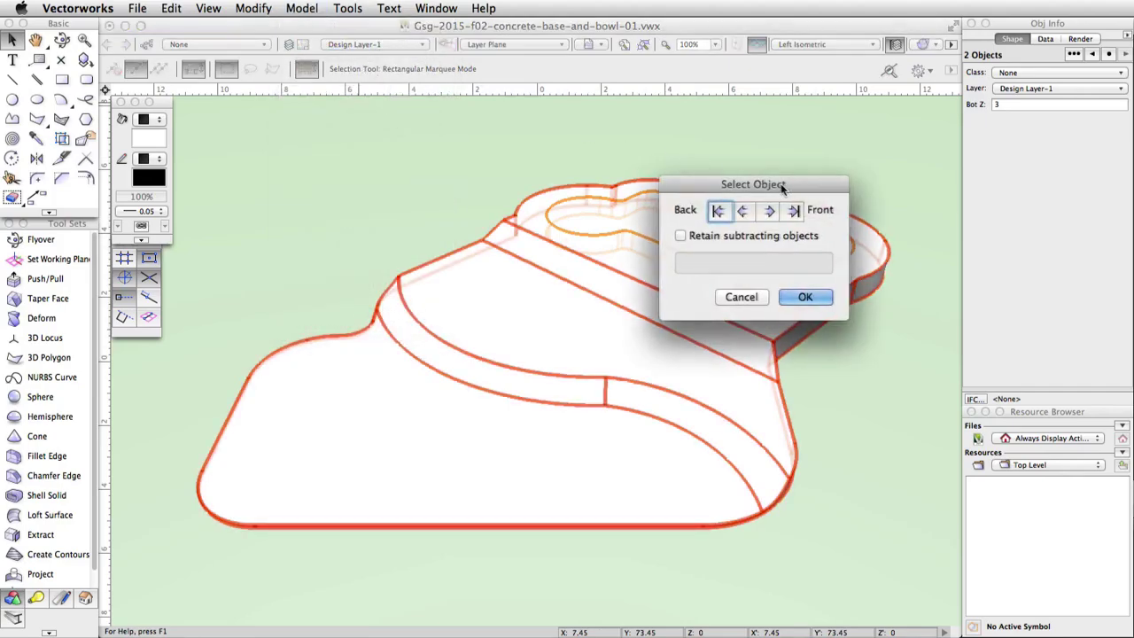
{"action": "left_click_drag", "start_coordinate": [782, 184], "coordinate": [587, 131]}
{"action": "left_click", "coordinate": [571, 158]}
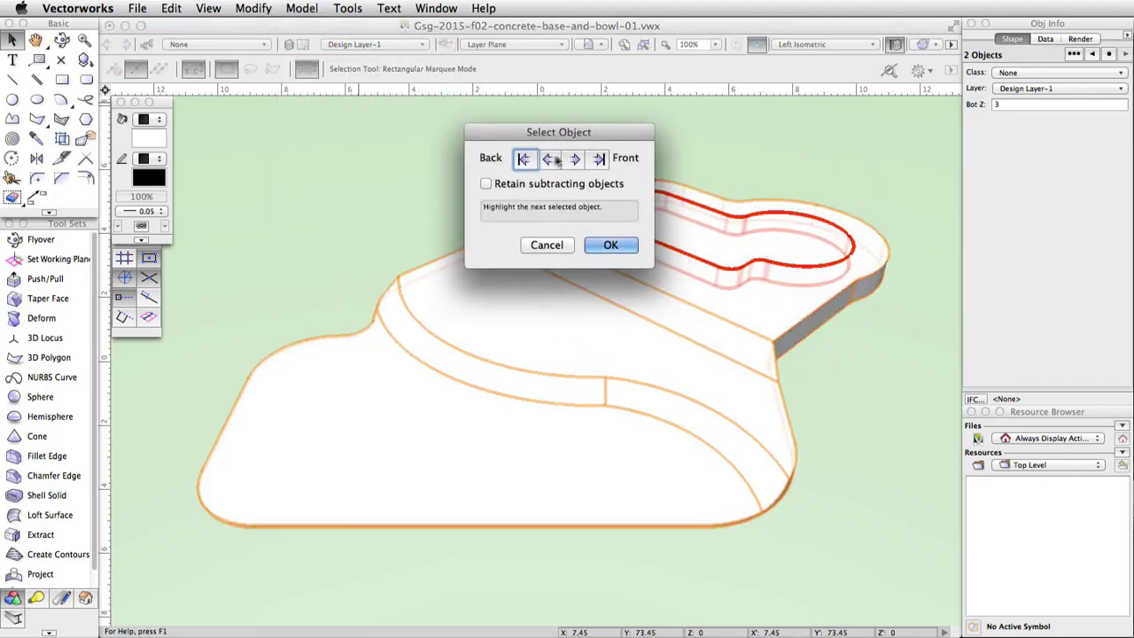
{"action": "left_click", "coordinate": [526, 160]}
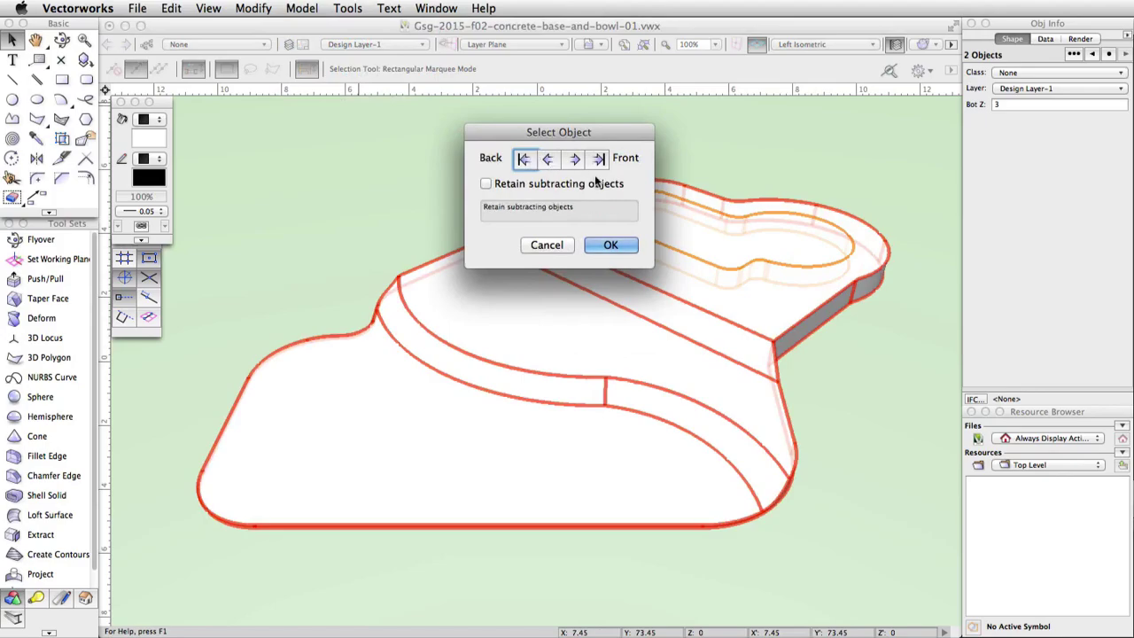
{"action": "left_click", "coordinate": [611, 246]}
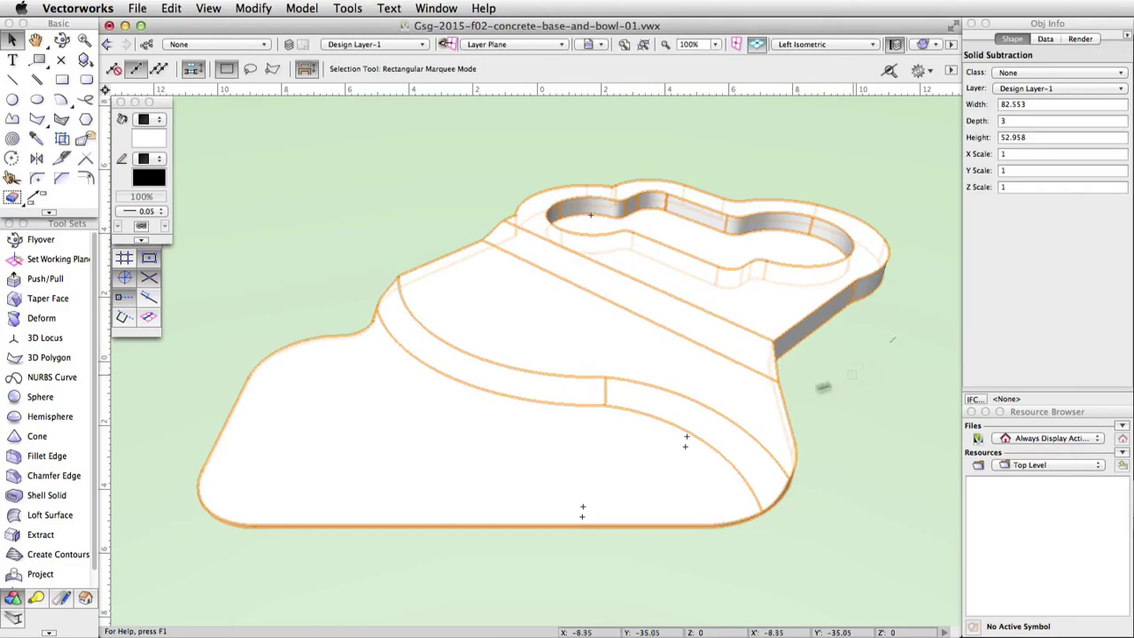
- Fillet the bottom inner edge of the bowl recess with a constant radius of 2.5
{"action": "left_click", "coordinate": [40, 459]}
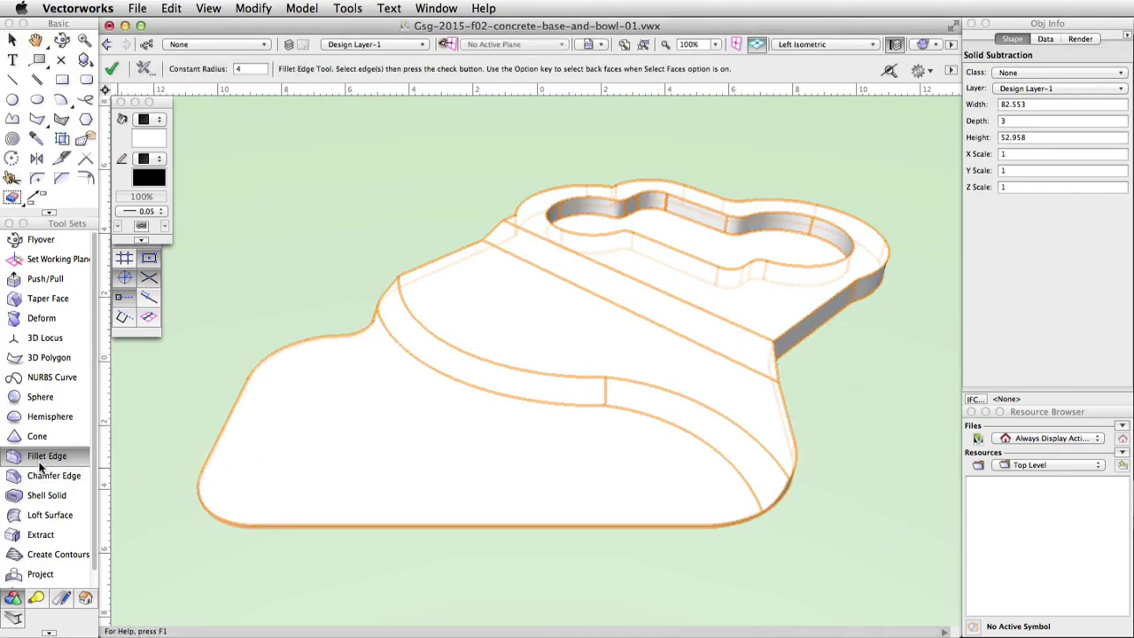
{"action": "left_click", "coordinate": [673, 222]}
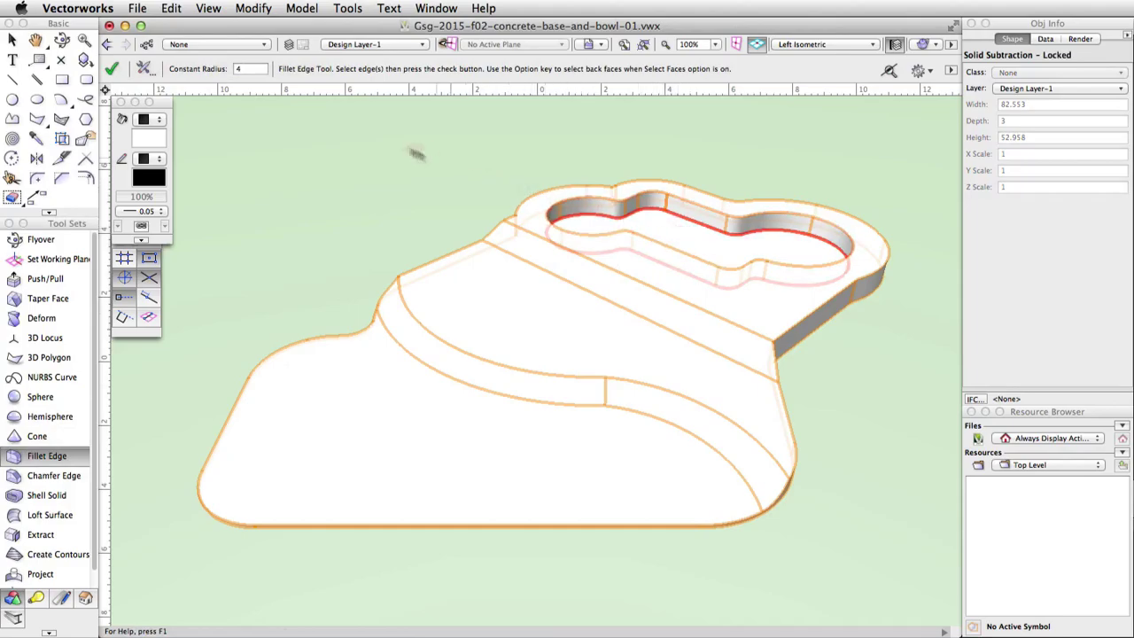
{"action": "left_click", "coordinate": [249, 68]}
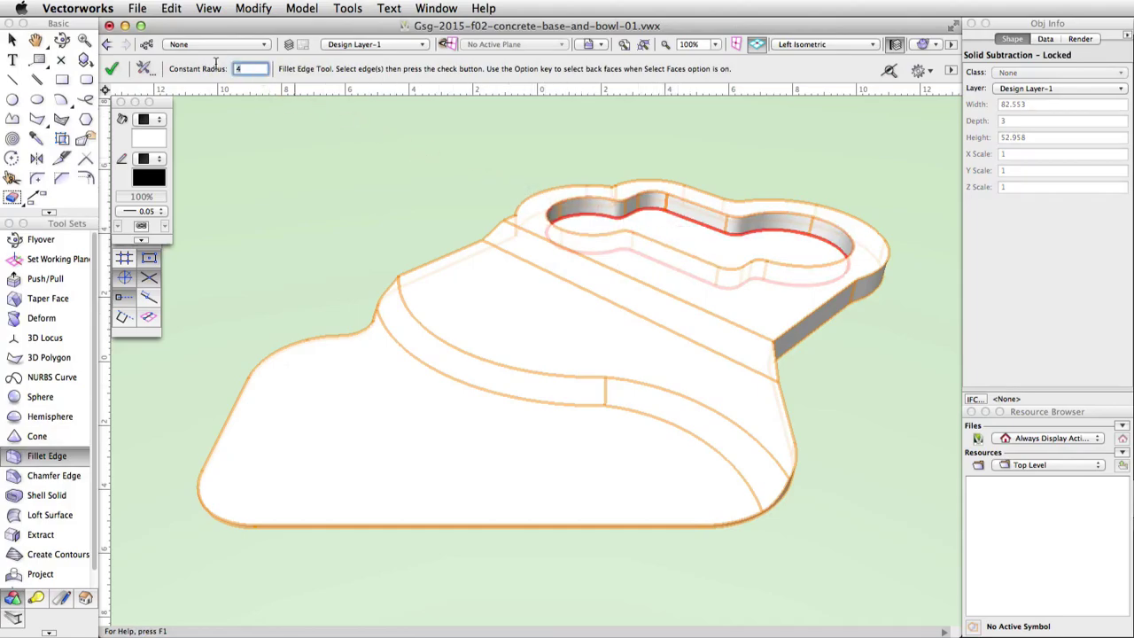
{"action": "type", "text": "2.5"}
{"action": "left_click", "coordinate": [113, 68]}
{"action": "left_click", "coordinate": [117, 69]}
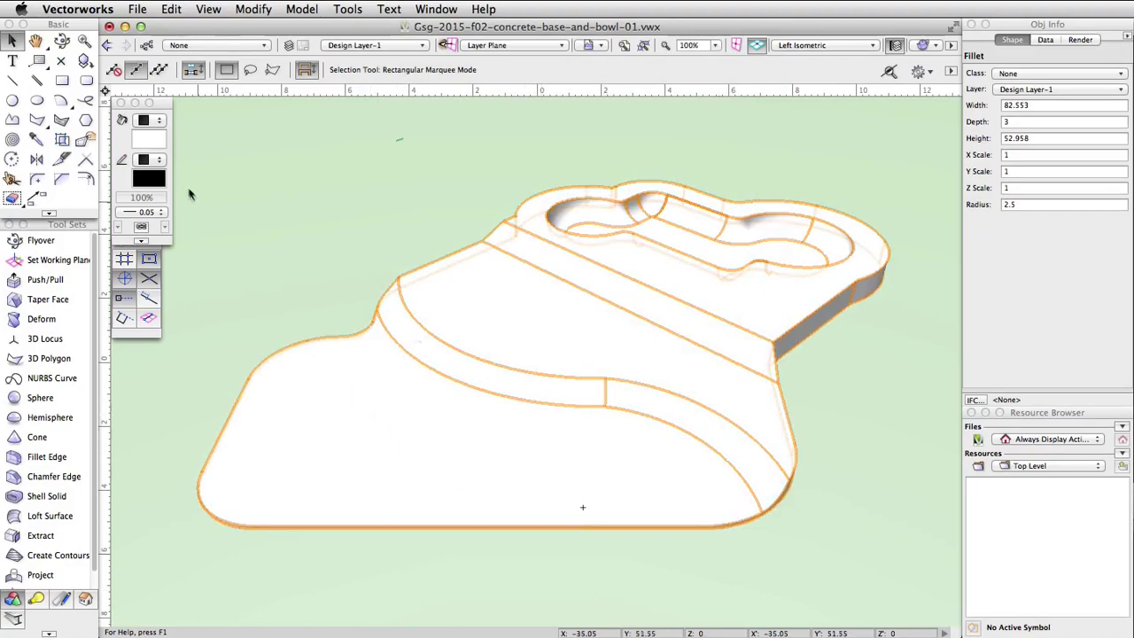
- Fill the concrete base solid with a medium gray from the Classic Vectorworks Colors
{"action": "left_click", "coordinate": [155, 139]}
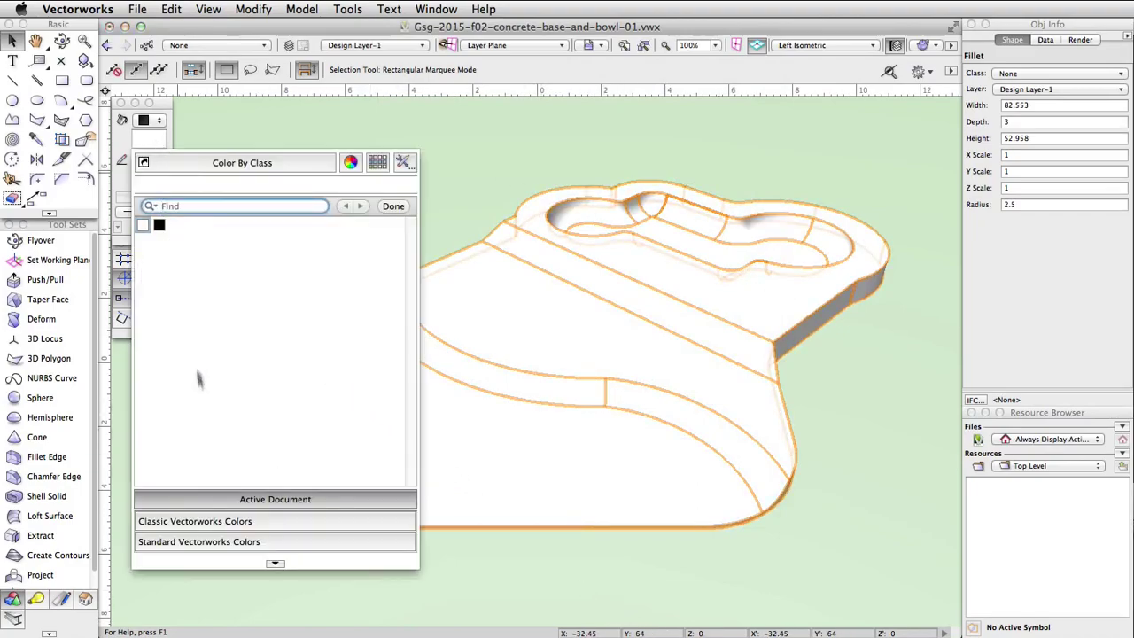
{"action": "left_click", "coordinate": [231, 520]}
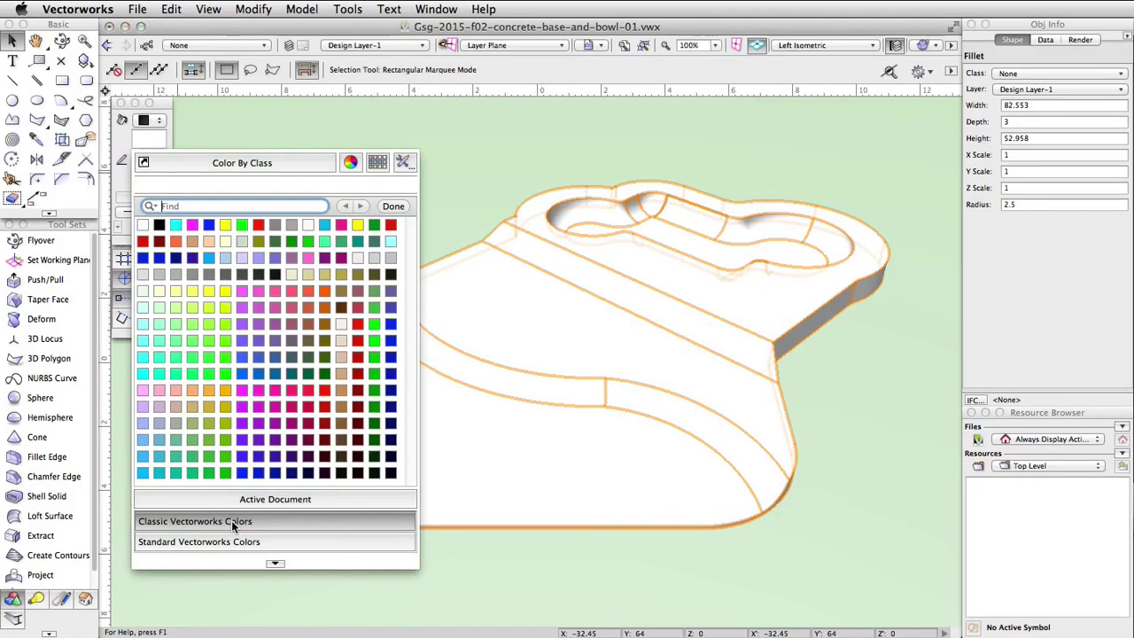
{"action": "left_click", "coordinate": [275, 225]}
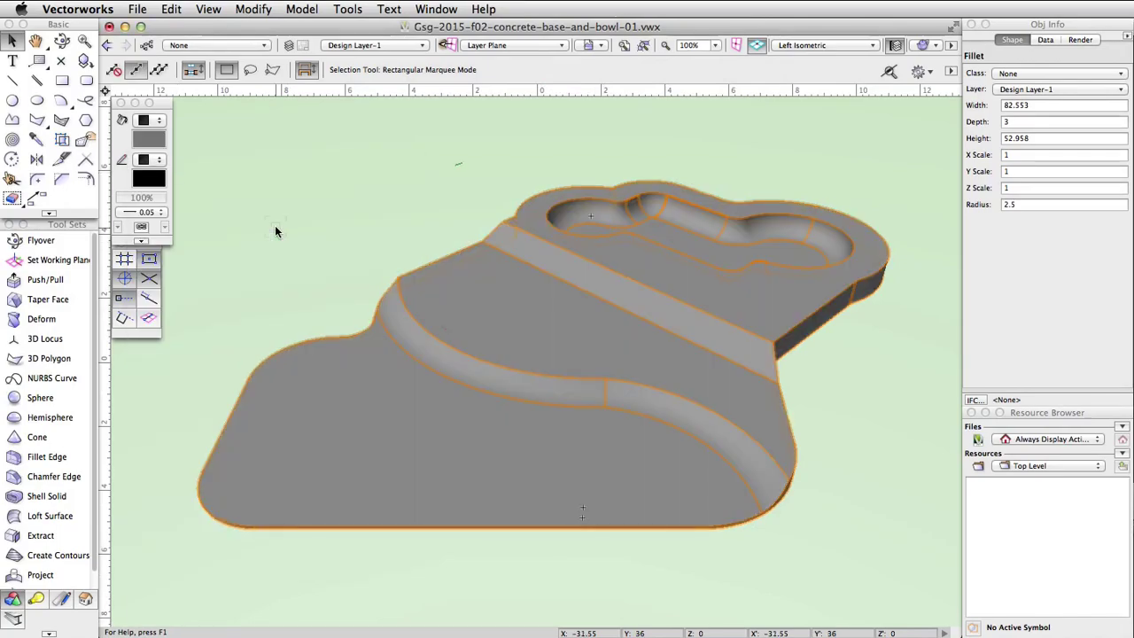
- Create a class named Concrete Base and assign the selected base solid to it
{"action": "left_click", "coordinate": [147, 49]}
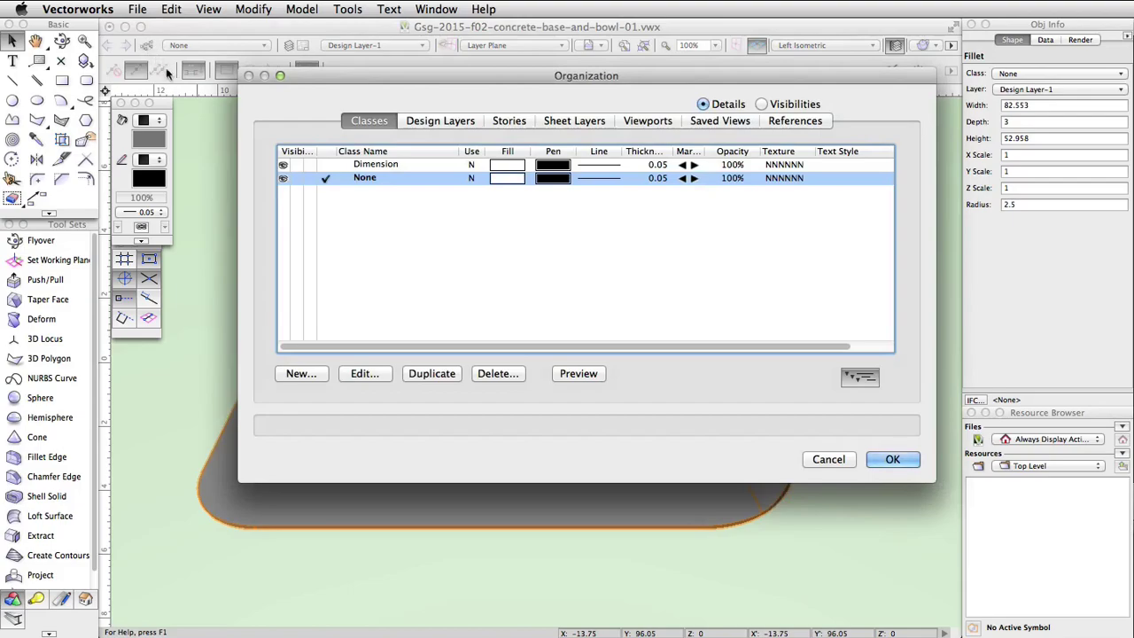
{"action": "left_click", "coordinate": [304, 373]}
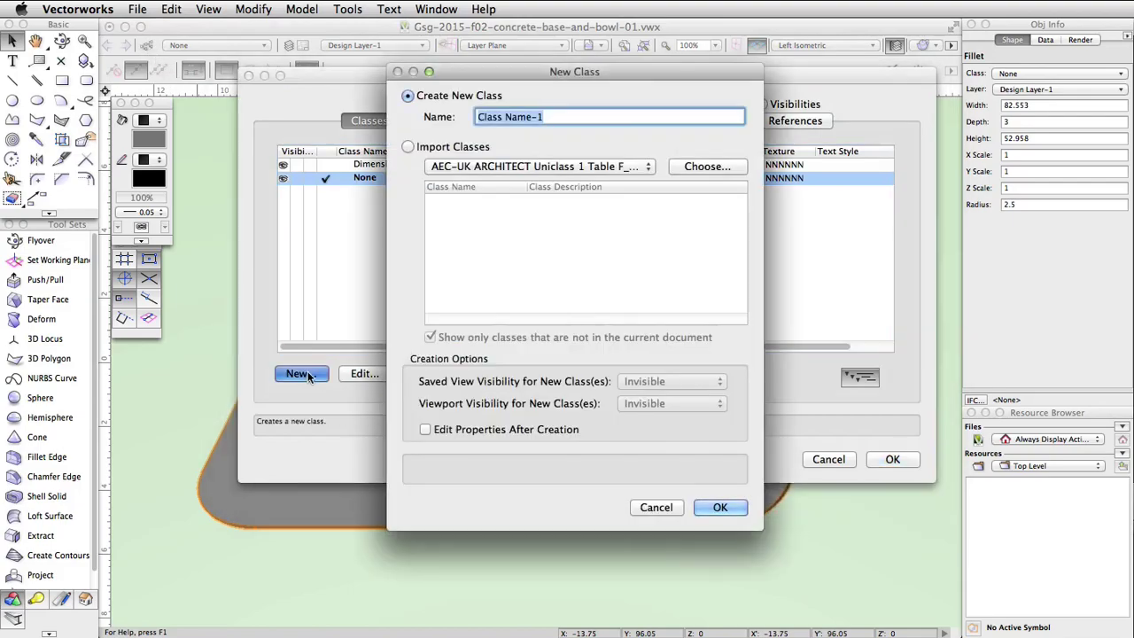
{"action": "type", "text": "C"}
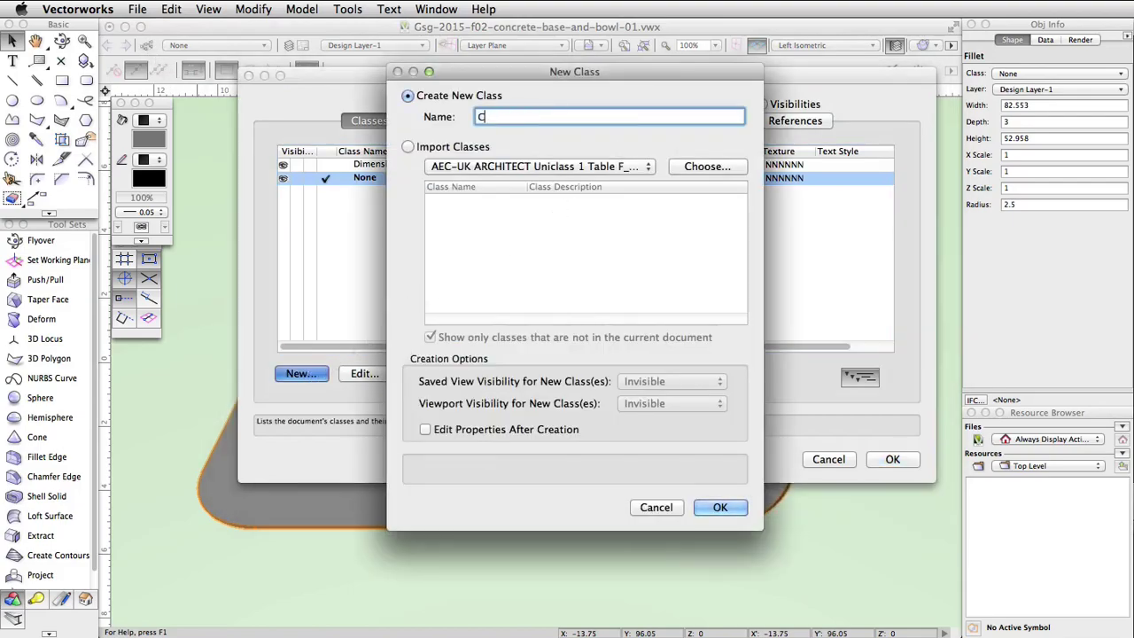
{"action": "type", "text": "oncrete Base"}
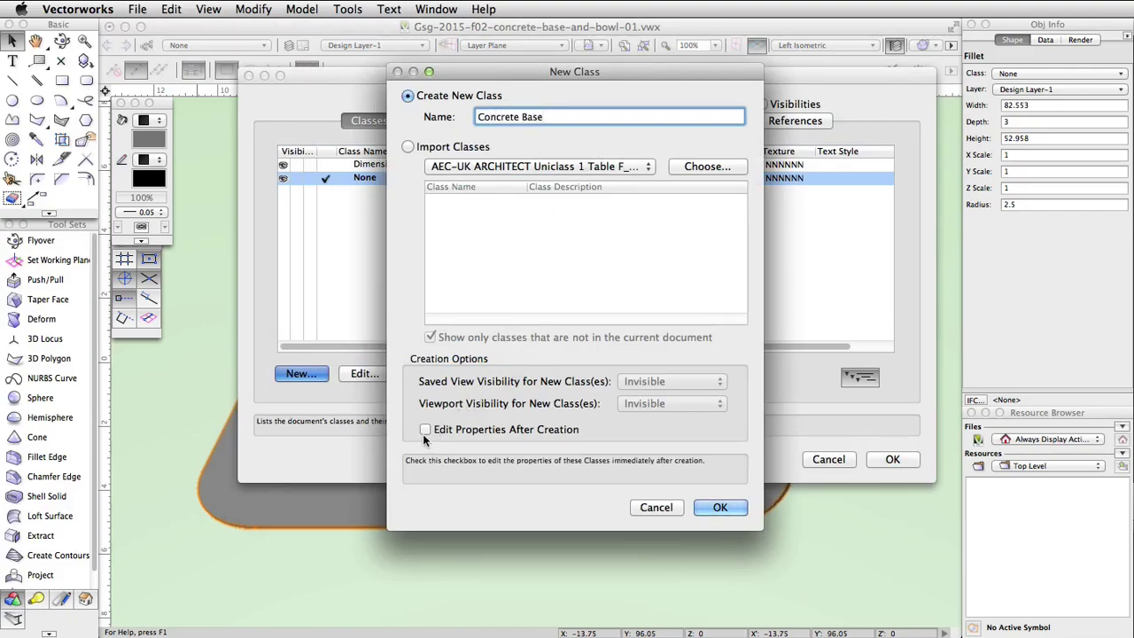
{"action": "left_click", "coordinate": [728, 510]}
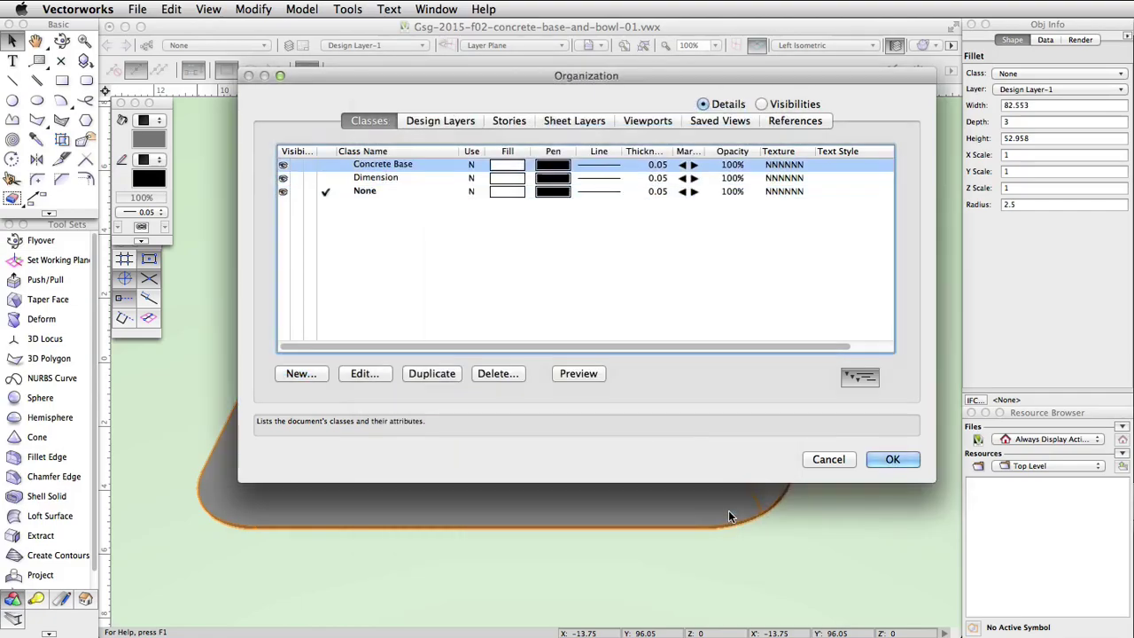
{"action": "left_click", "coordinate": [893, 459]}
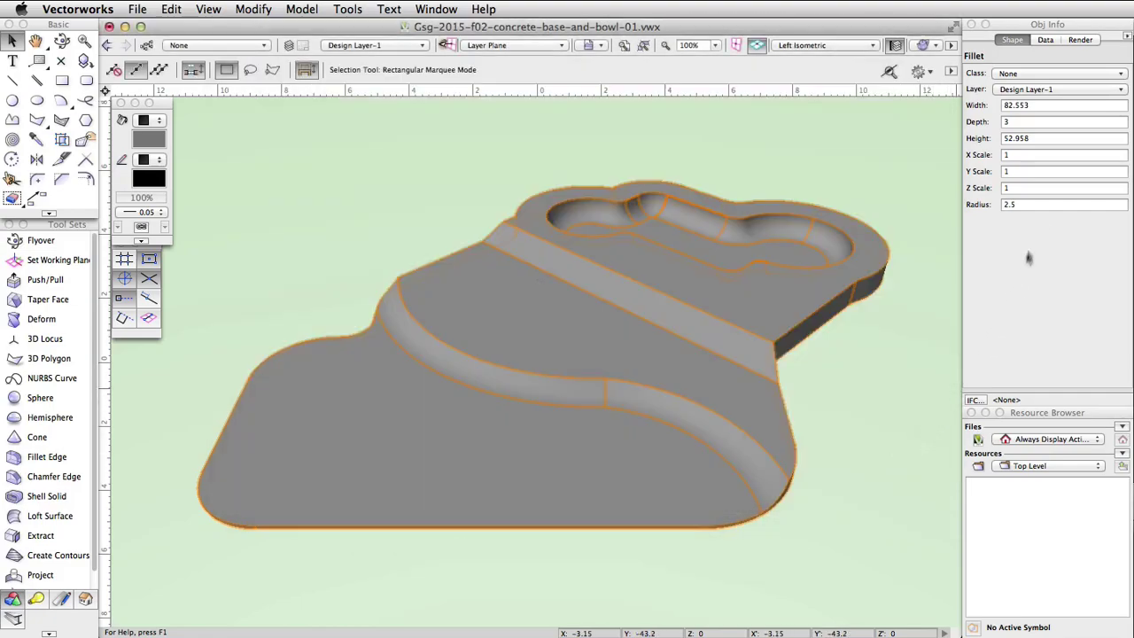
{"action": "left_click", "coordinate": [1107, 76]}
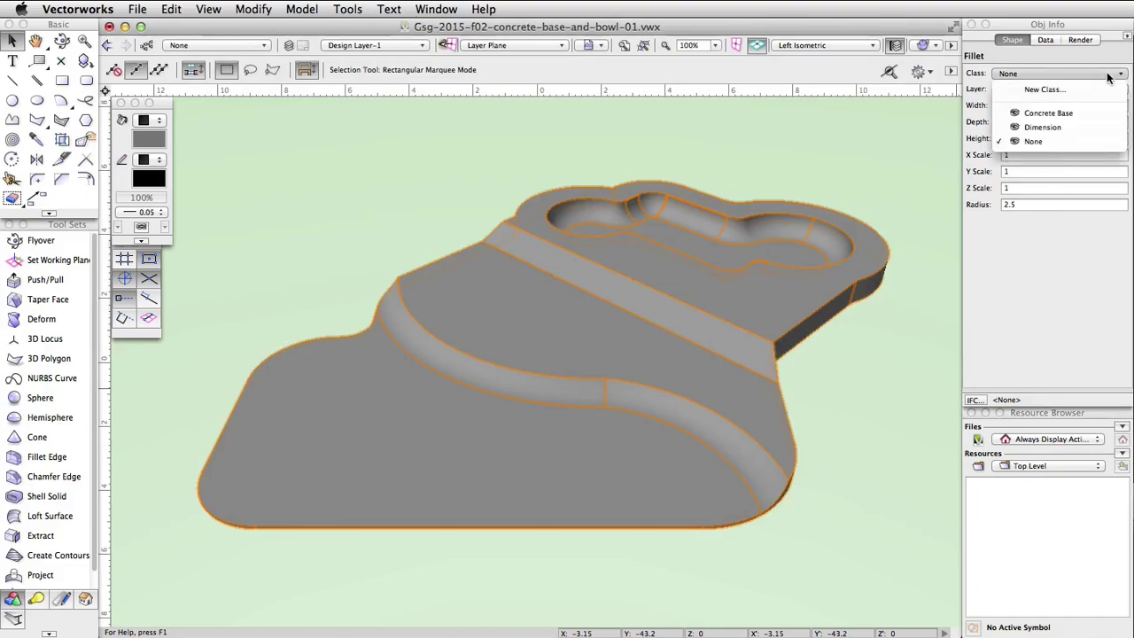
{"action": "left_click", "coordinate": [1100, 113]}
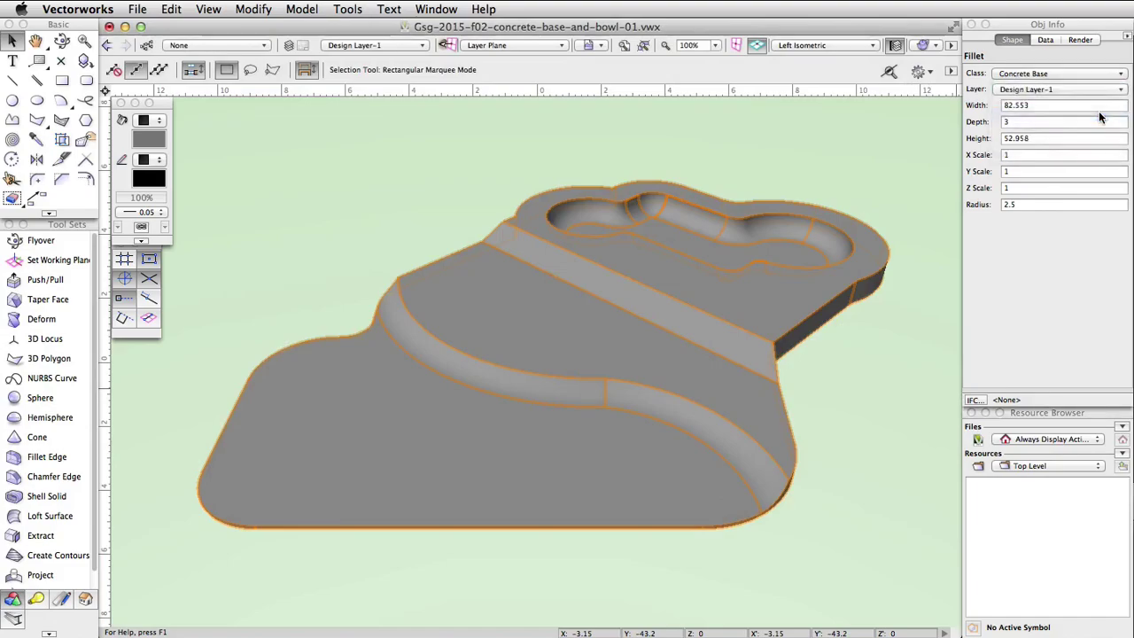